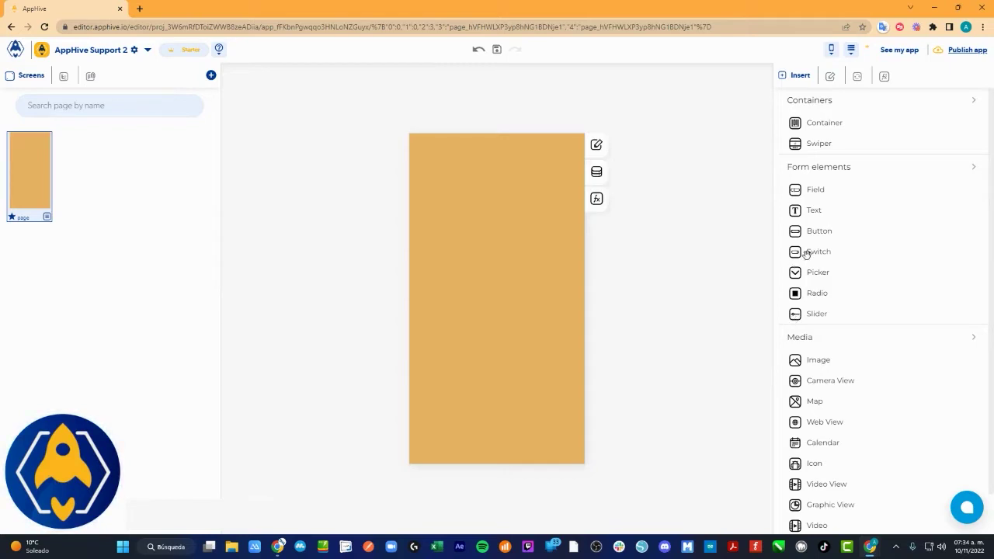
# Step: Try placing a button on the blank page and moving it lower, and delete the button
pyautogui.moveTo(819, 230); pyautogui.dragTo(508, 448)
pyautogui.moveTo(515, 302); pyautogui.dragTo(509, 373)
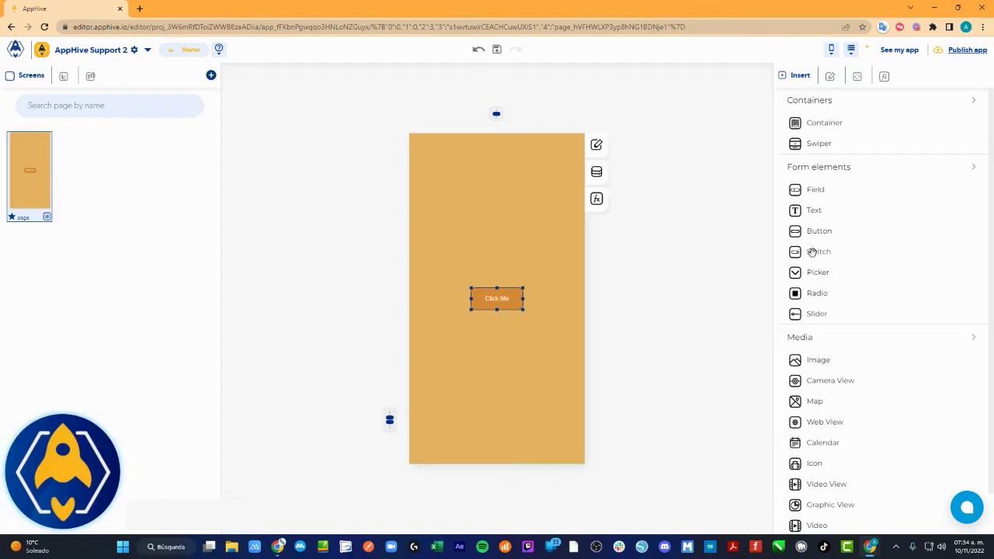
pyautogui.moveTo(812, 248); pyautogui.dragTo(675, 311)
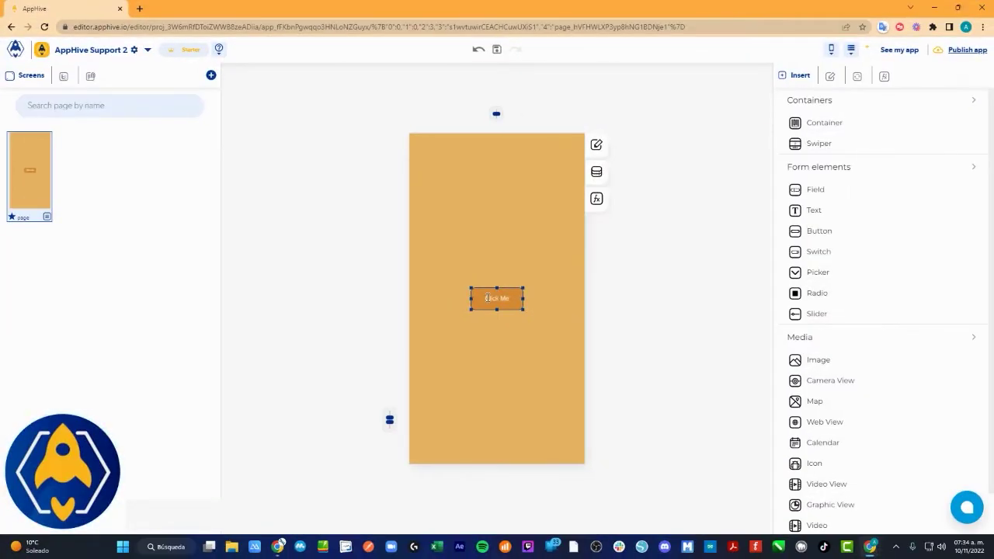
pyautogui.press('Delete')
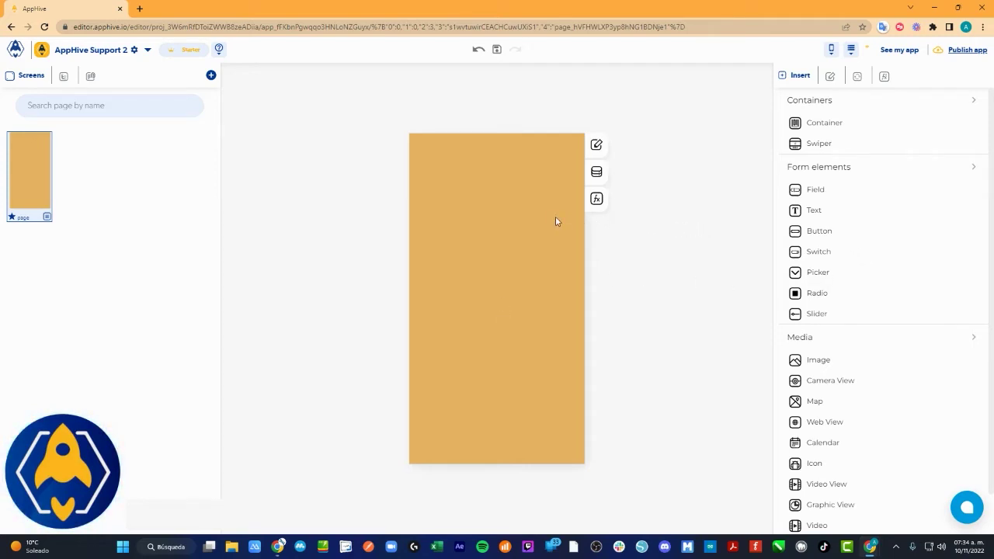
# Step: Insert a container in the middle of the page with a dark grey background and enlarge its height to about 169
pyautogui.moveTo(821, 125); pyautogui.dragTo(497, 327)
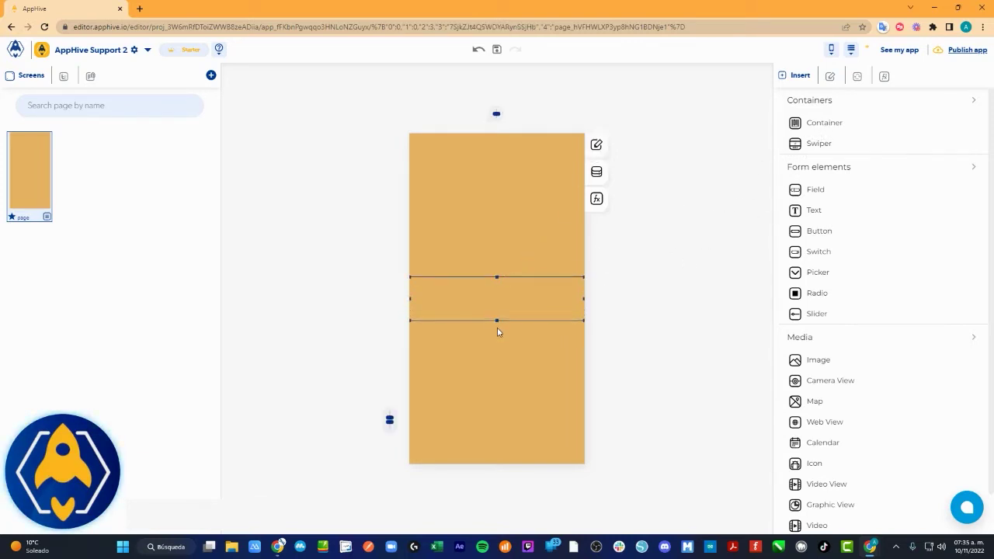
pyautogui.click(599, 148)
pyautogui.click(549, 199)
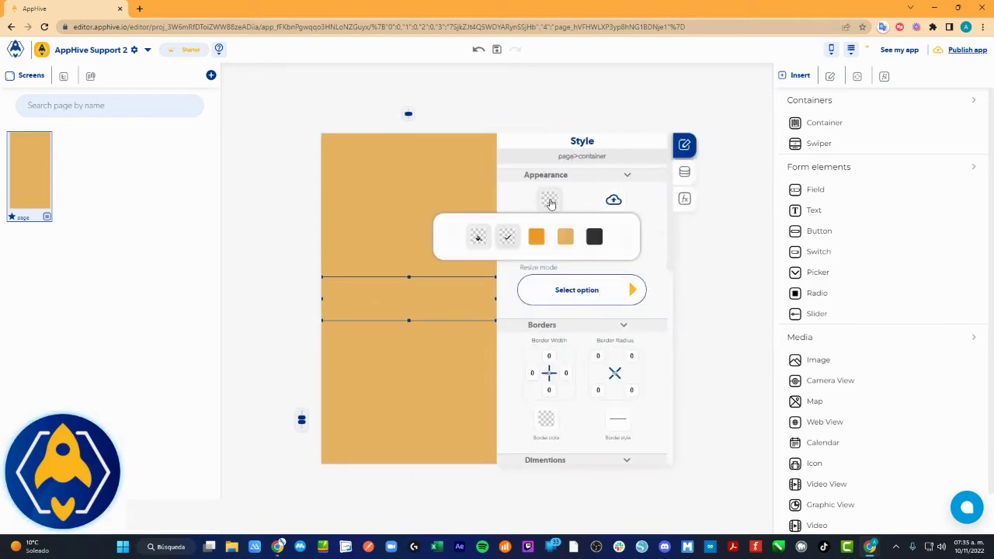
pyautogui.click(593, 236)
pyautogui.click(402, 322)
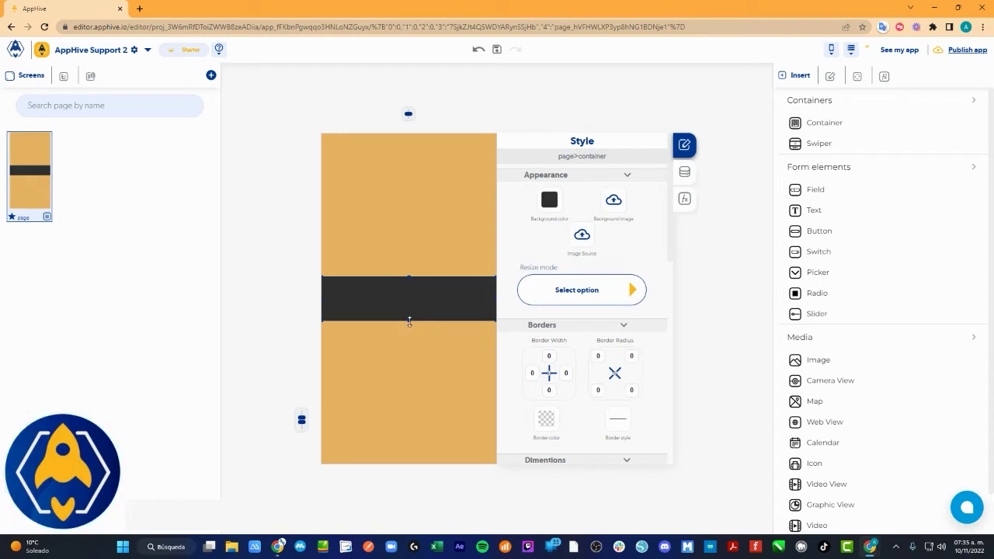
pyautogui.moveTo(410, 321); pyautogui.dragTo(422, 342)
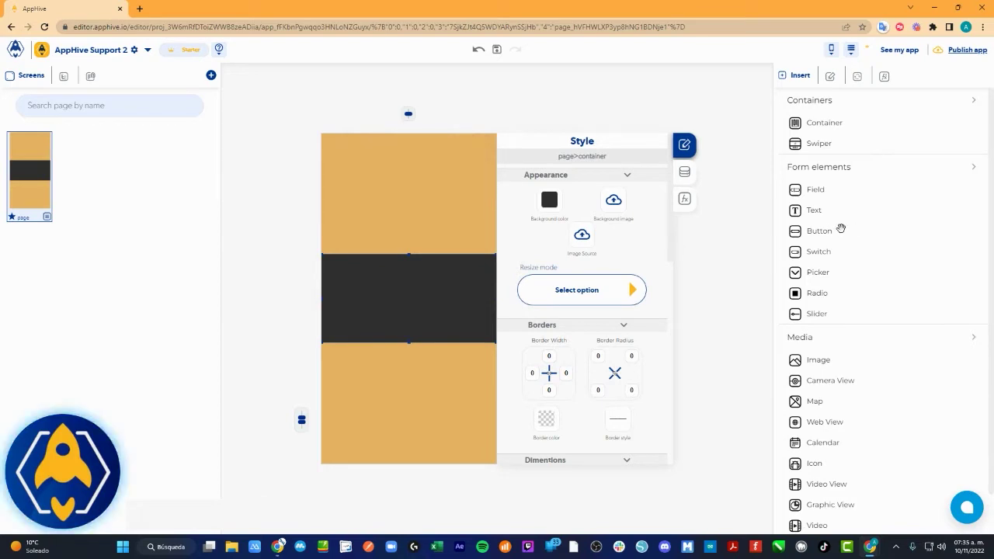
# Step: Try placing a button and a switch inside the dark container, and delete both
pyautogui.moveTo(820, 232); pyautogui.dragTo(457, 330)
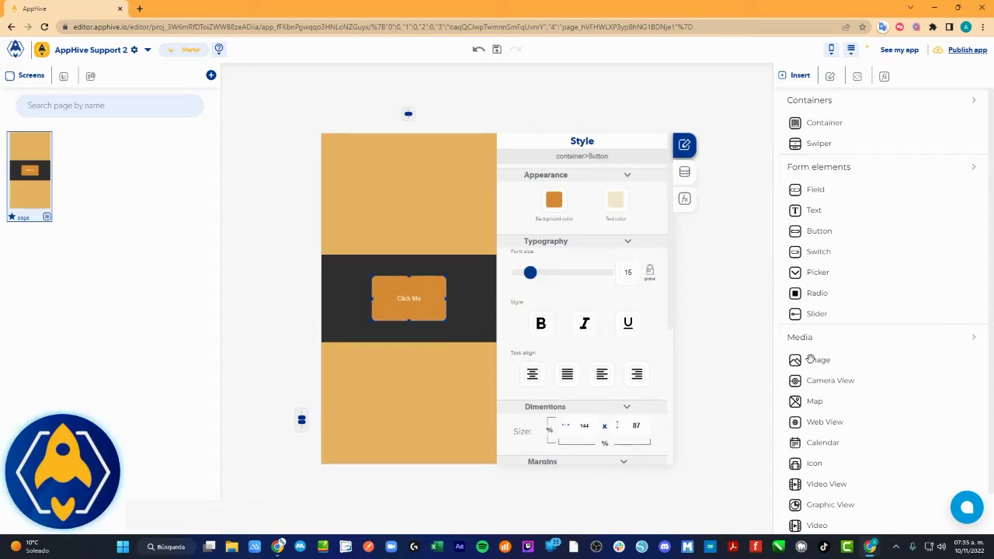
pyautogui.scroll(-1, 814, 397)
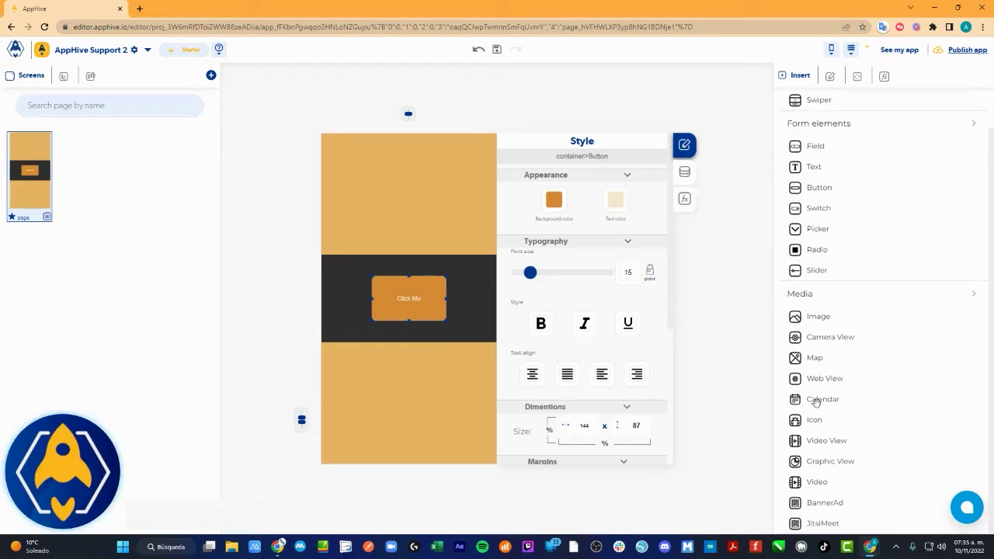
pyautogui.scroll(1, 838, 303)
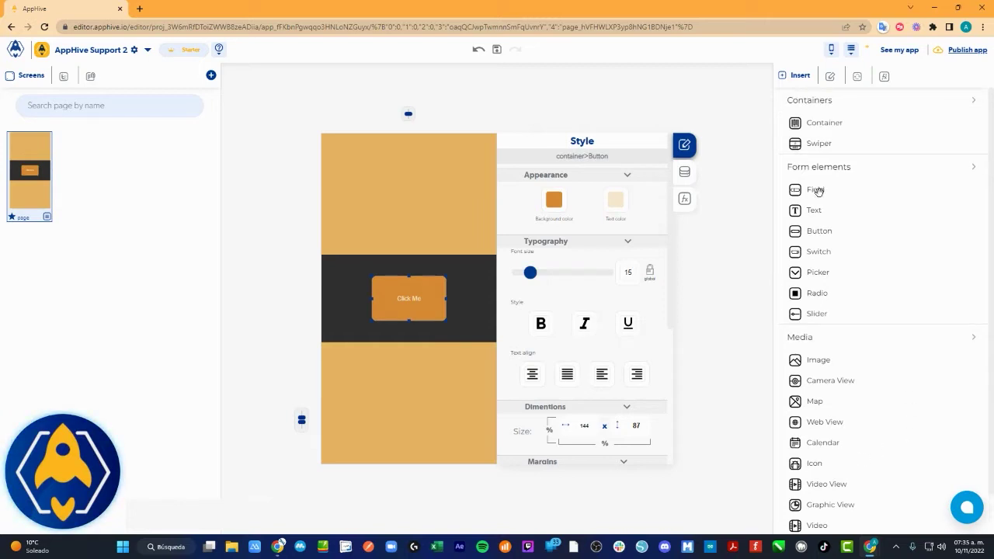
pyautogui.moveTo(819, 190); pyautogui.dragTo(416, 321)
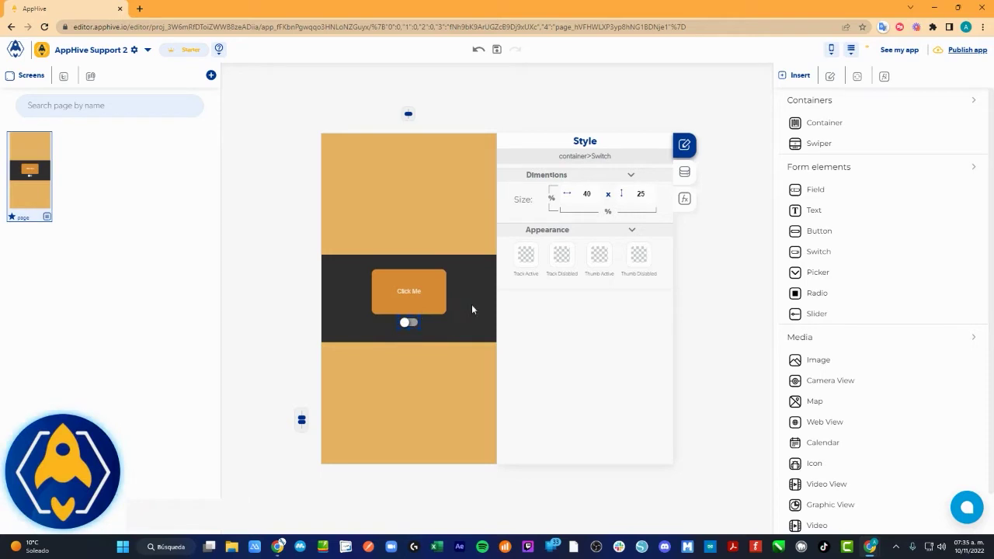
pyautogui.click(426, 303)
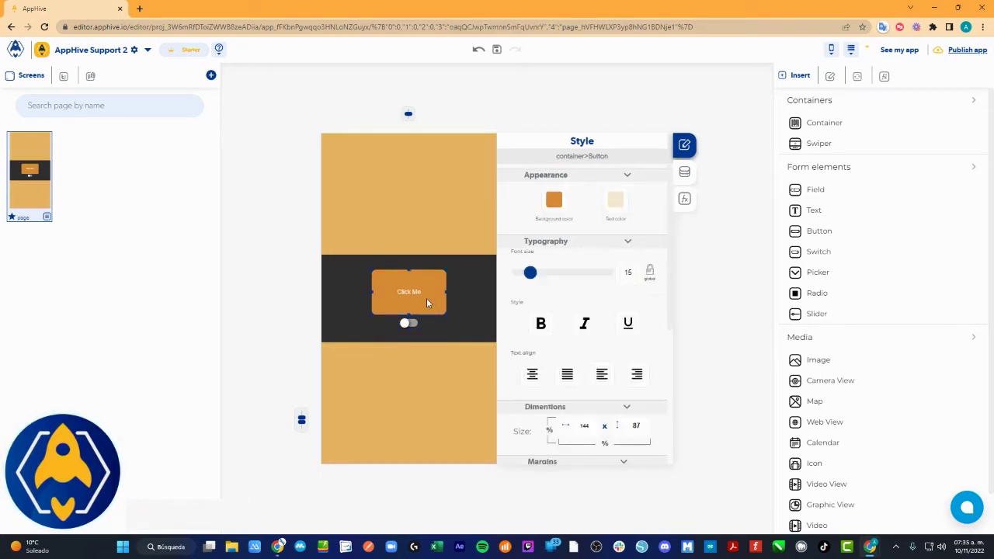
pyautogui.press('Delete')
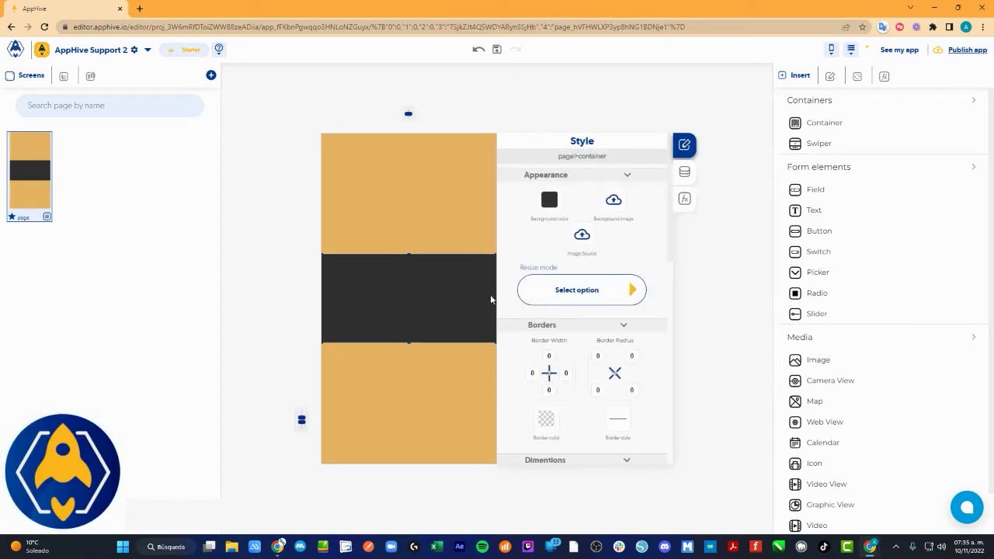
# Step: Switch the container's width from percentage to pixels and resize it to about 172 wide
pyautogui.click(497, 303)
pyautogui.click(494, 301)
pyautogui.moveTo(491, 302)
pyautogui.mouseDown()
pyautogui.moveTo(464, 308)
pyautogui.moveTo(478, 309)
pyautogui.mouseUp()
pyautogui.scroll(-3, 605, 241)
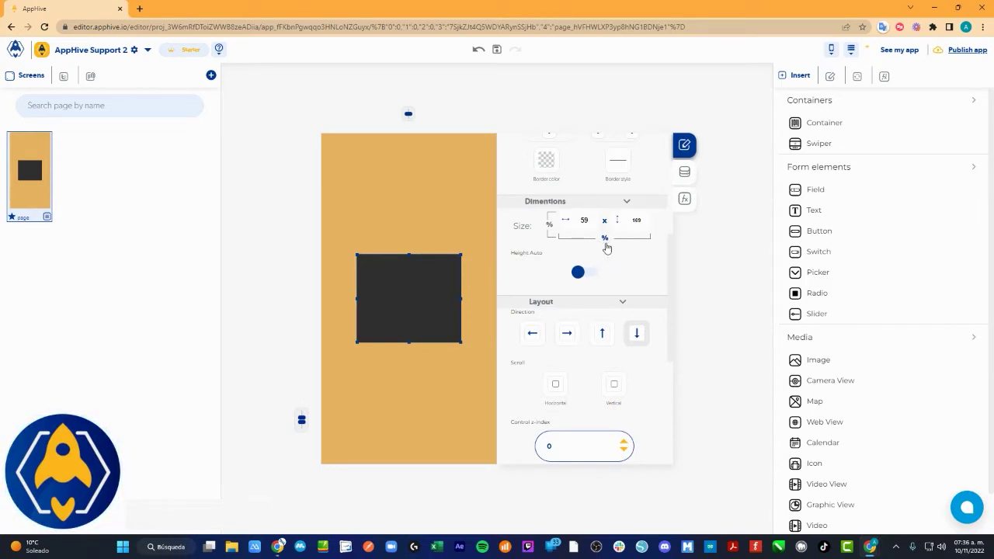
pyautogui.click(605, 240)
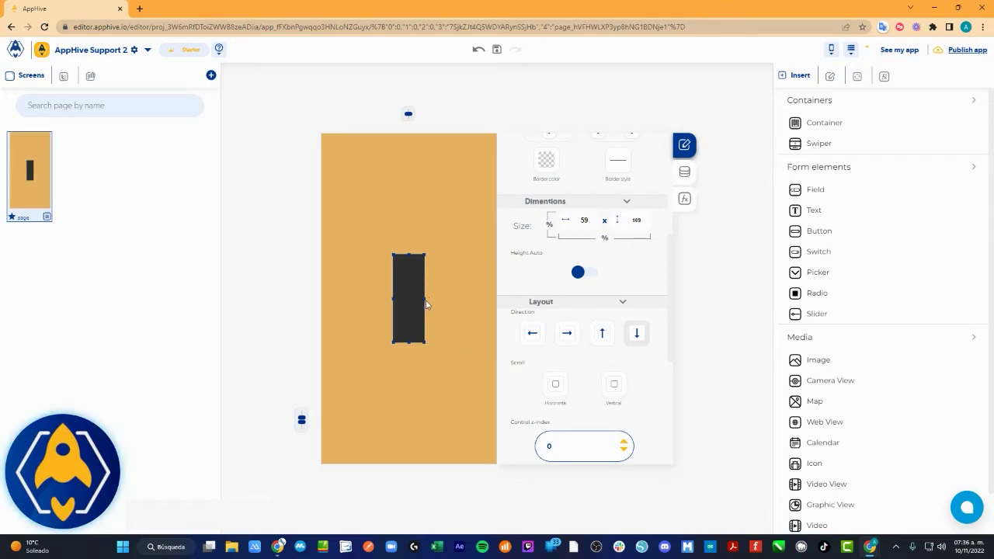
pyautogui.moveTo(425, 298); pyautogui.dragTo(486, 308)
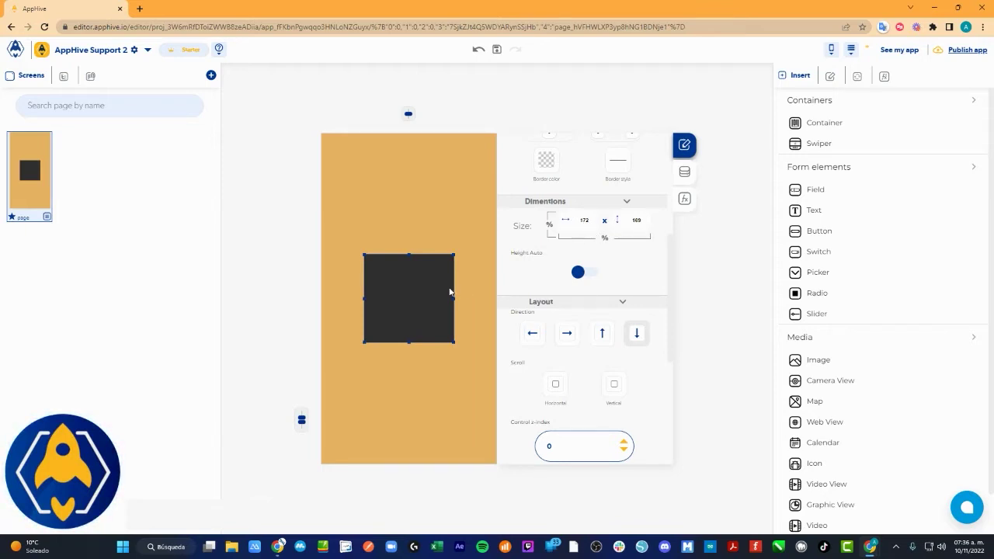
# Step: Switch the container's dimensions to percentages and set both its width and height to 75%
pyautogui.click(561, 237)
pyautogui.click(606, 238)
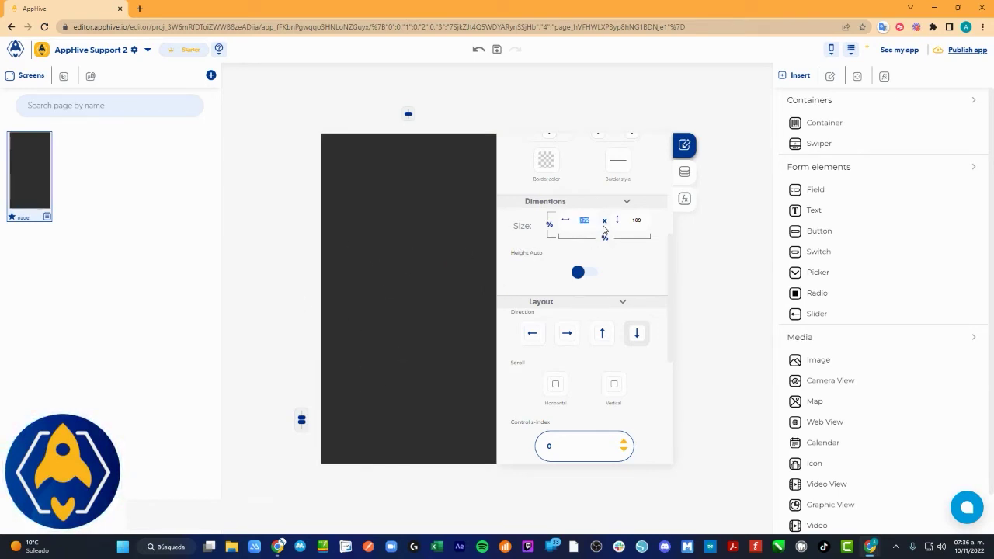
pyautogui.moveTo(604, 226); pyautogui.dragTo(551, 228)
pyautogui.write('1')
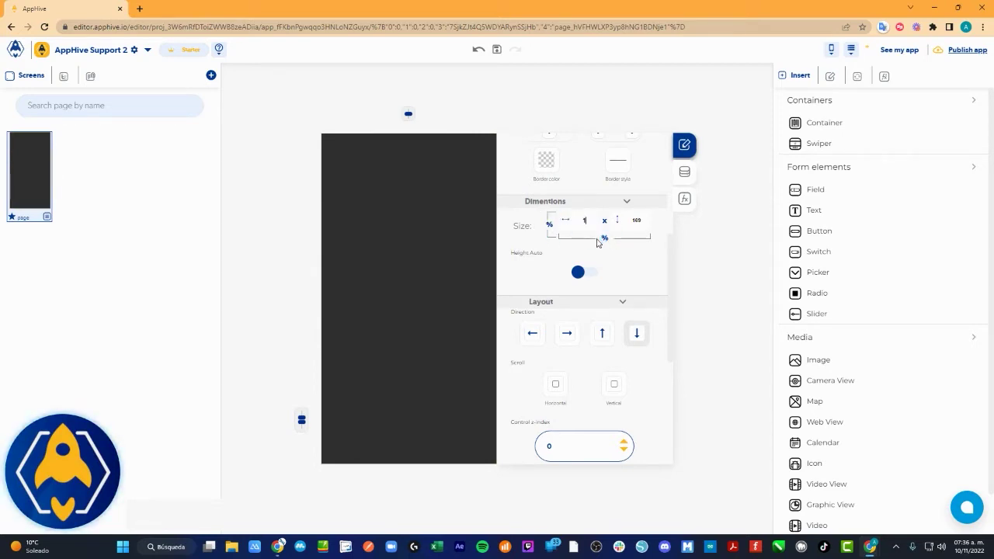
pyautogui.write('00')
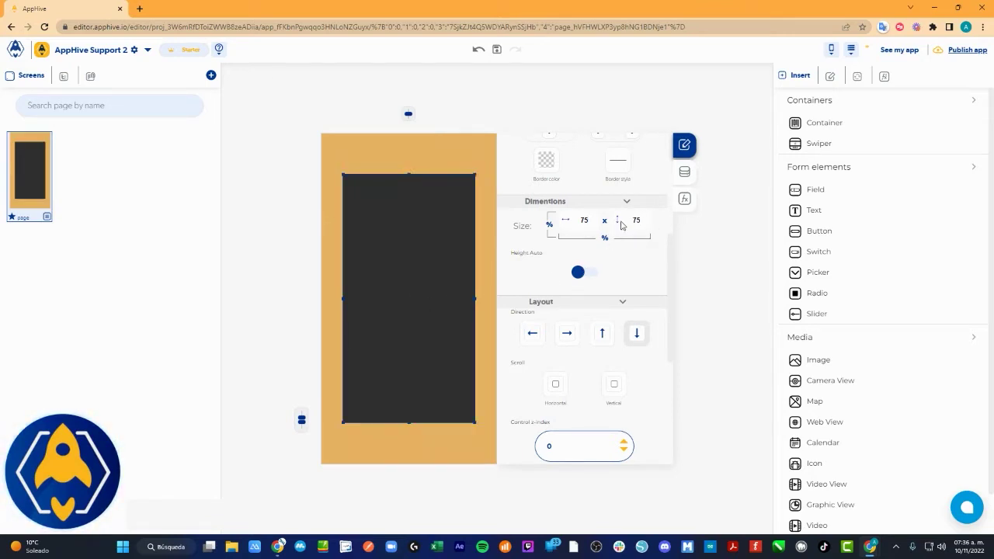
# Step: Try the two-, three- and four-column layout presets in the container's data settings
pyautogui.scroll(-2, 534, 351)
pyautogui.scroll(-2, 534, 352)
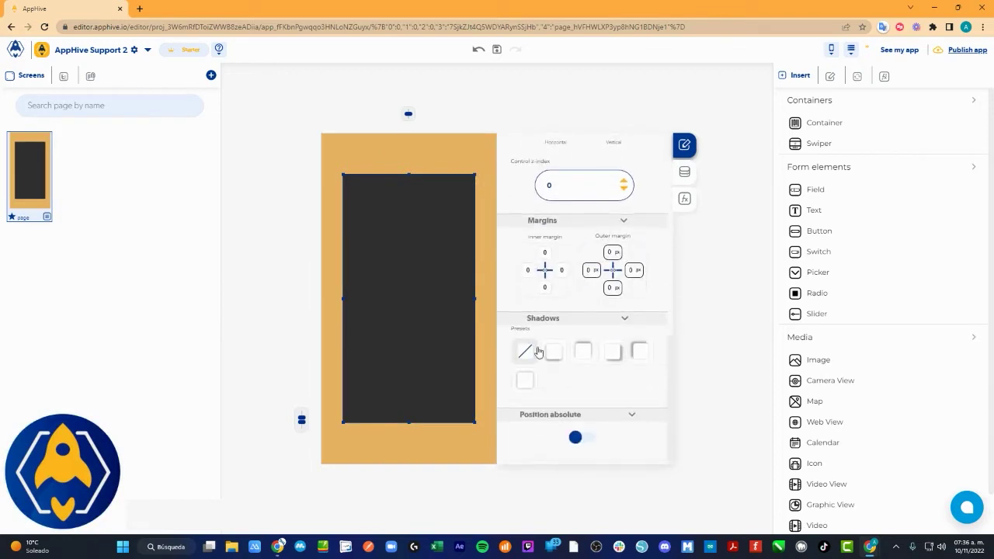
pyautogui.click(684, 172)
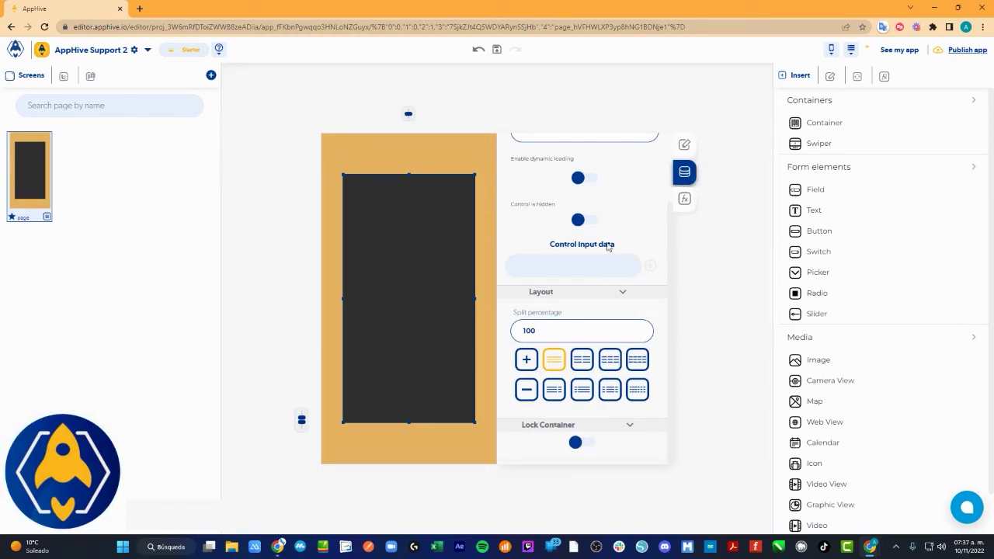
pyautogui.scroll(3, 608, 244)
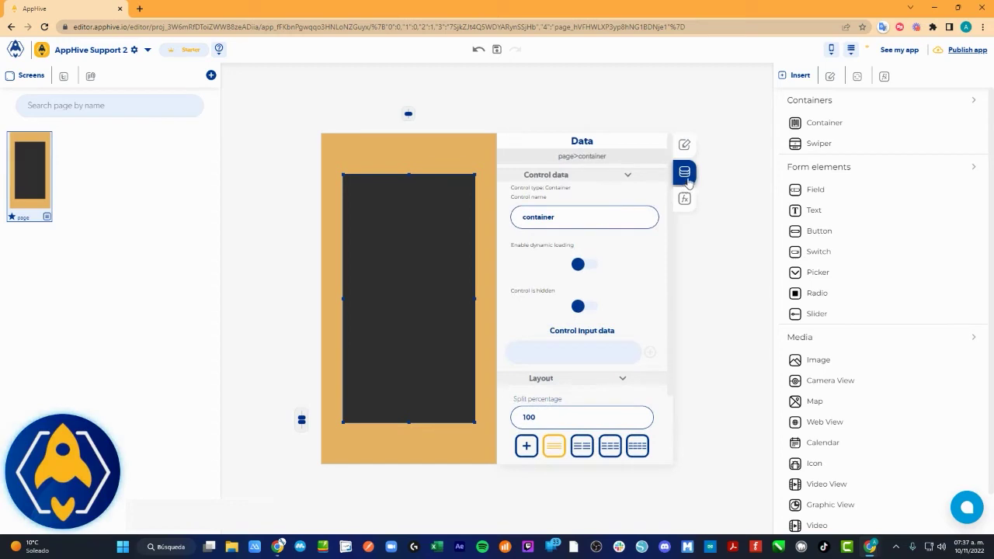
pyautogui.scroll(-2, 544, 330)
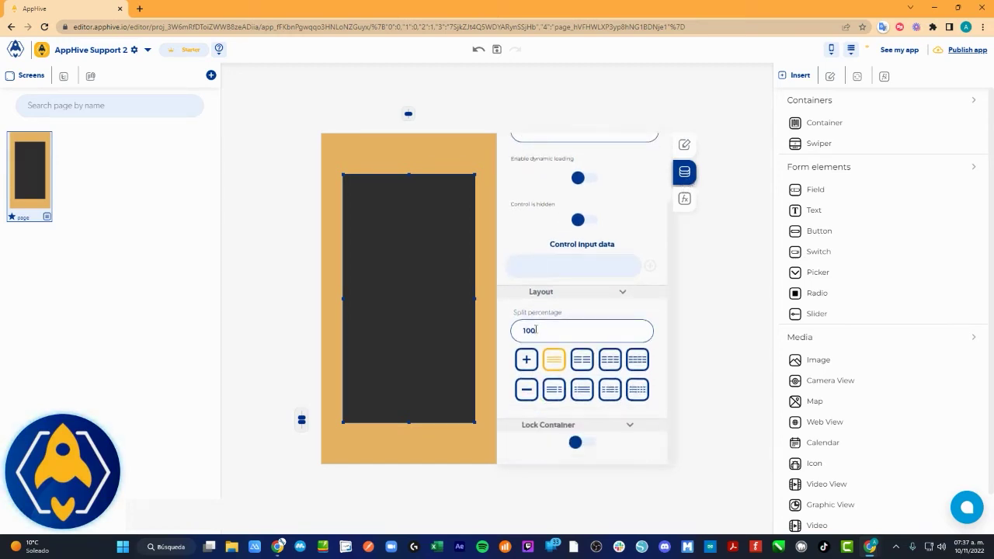
pyautogui.click(580, 357)
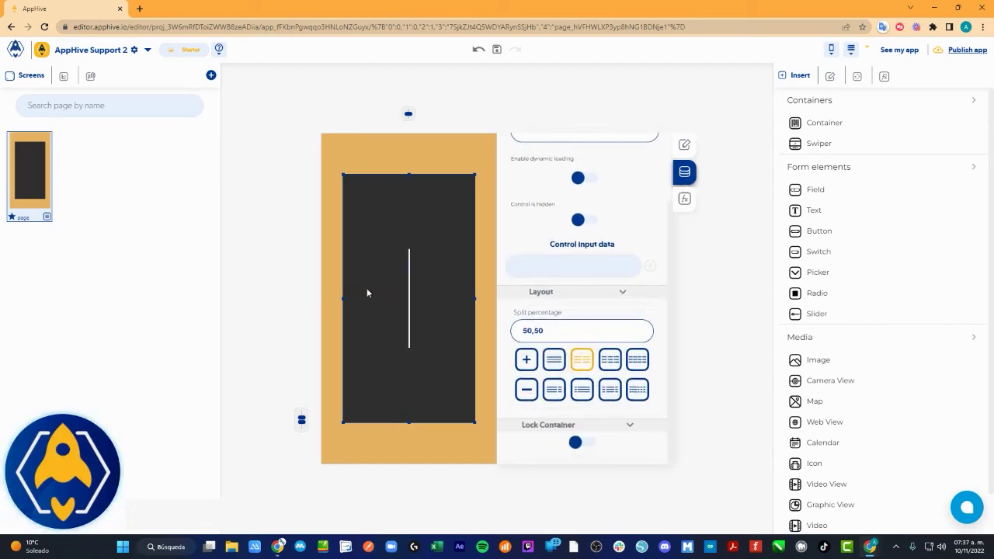
pyautogui.click(610, 359)
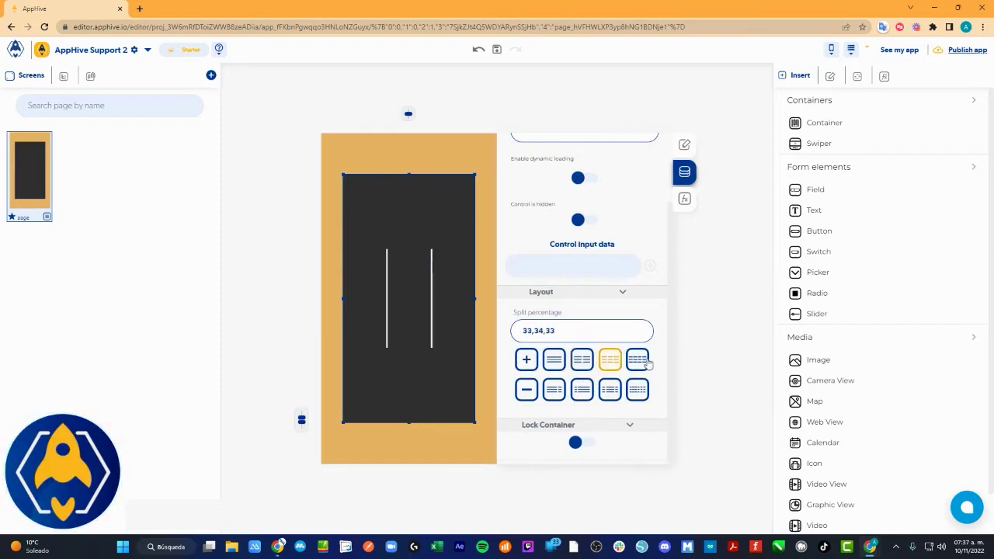
pyautogui.click(638, 360)
# Step: Add columns to the container's layout until it is split into ten columns of 10% each
pyautogui.click(528, 360)
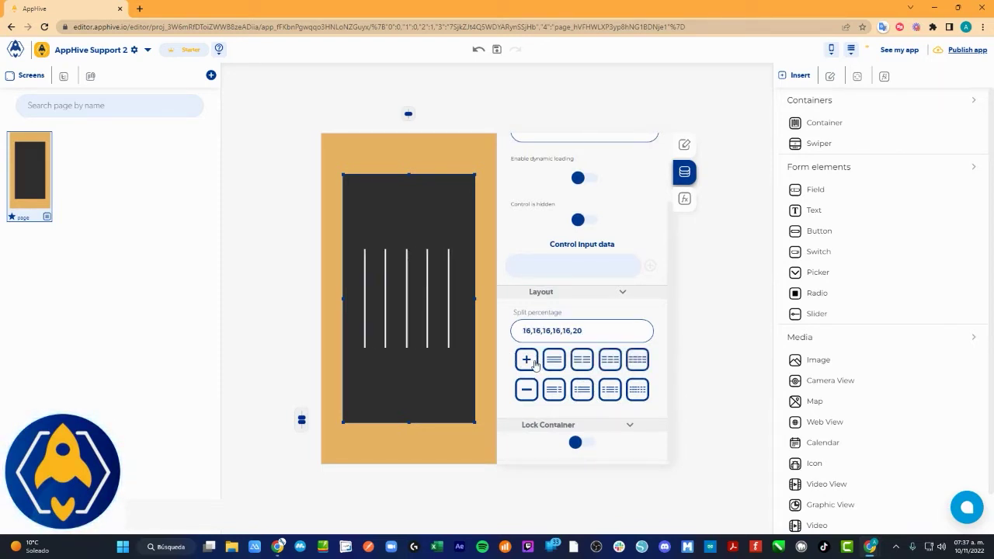
pyautogui.click(528, 361)
pyautogui.click(528, 360)
pyautogui.click(528, 360)
pyautogui.click(528, 360)
pyautogui.click(528, 360)
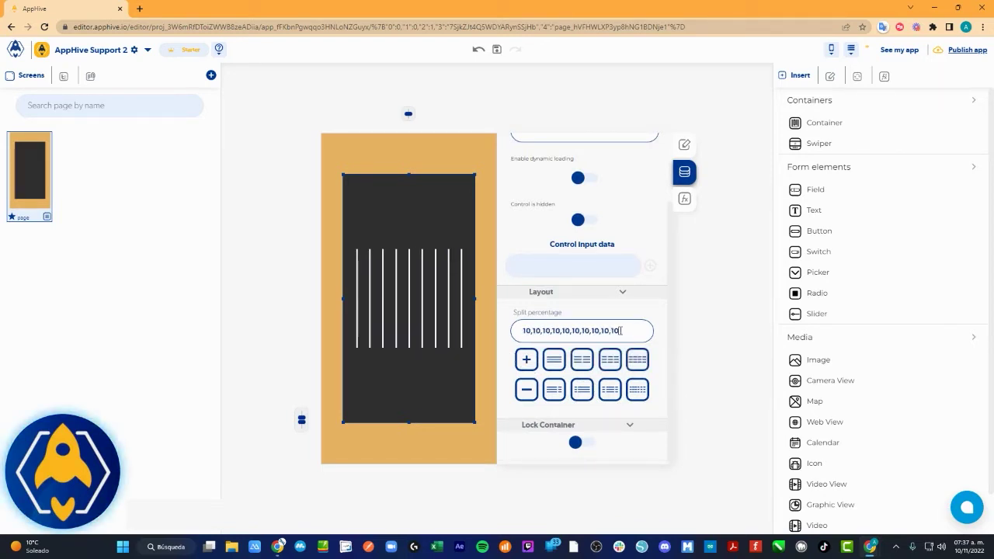
# Step: Replace the container's split percentages with 50,50 and adjust them to 59.5,40.5
pyautogui.moveTo(621, 331); pyautogui.dragTo(522, 339)
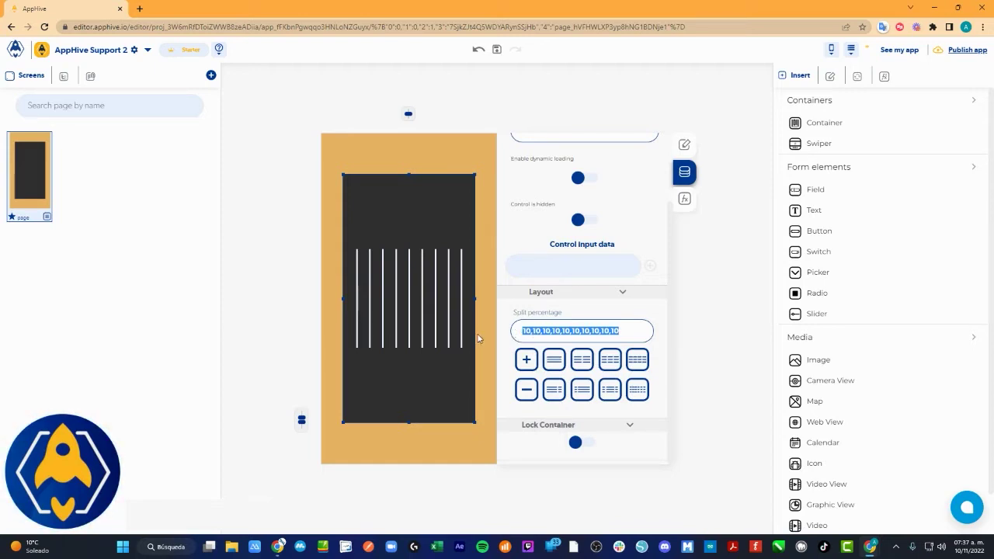
pyautogui.write('50,50')
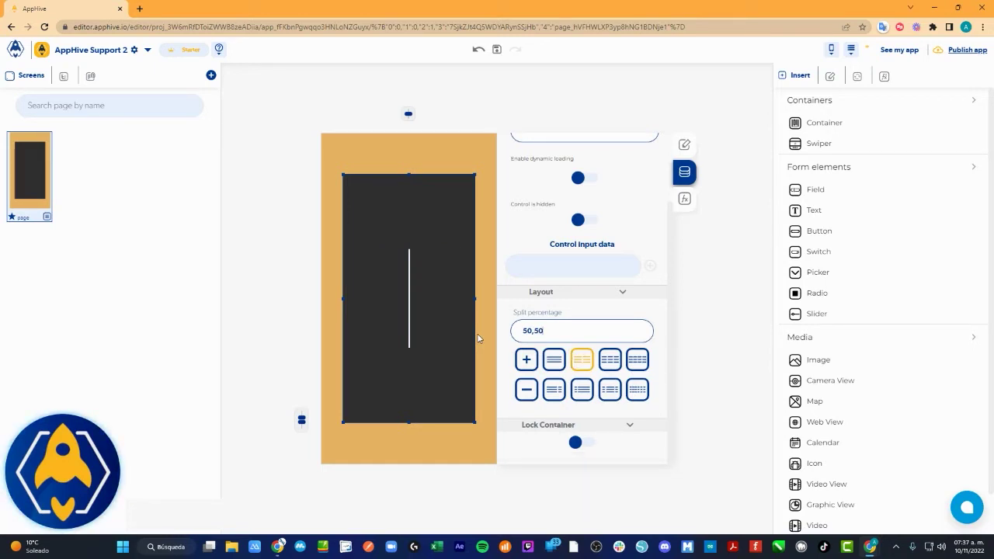
pyautogui.press('BackSpace')
pyautogui.press('BackSpace')
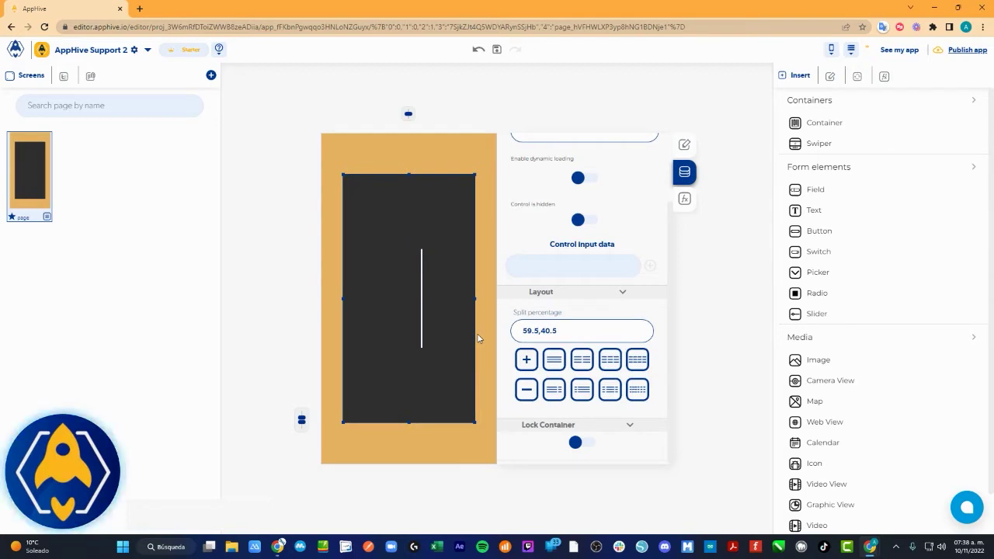
# Step: Change the container's split percentages to whole numbers, 59,41
pyautogui.press('BackSpace')
pyautogui.press('BackSpace')
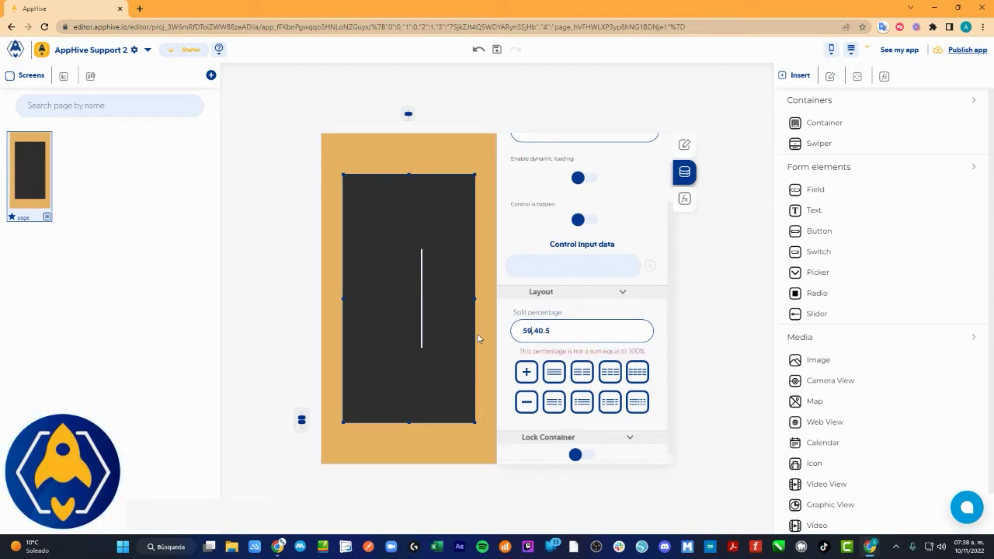
pyautogui.press('Right')
pyautogui.press('Right')
pyautogui.press('Right')
pyautogui.press('Right')
pyautogui.press('Right')
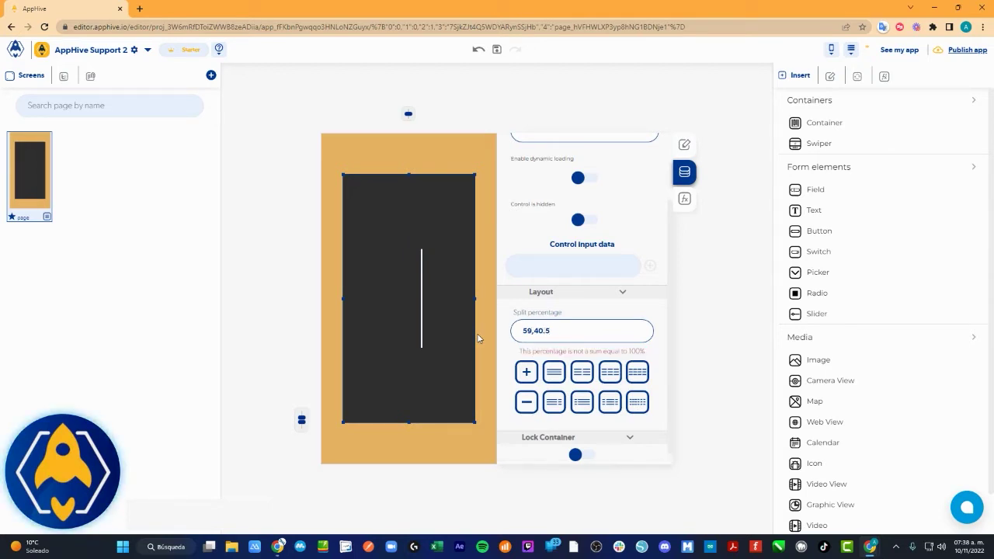
pyautogui.press('BackSpace')
pyautogui.write('1')
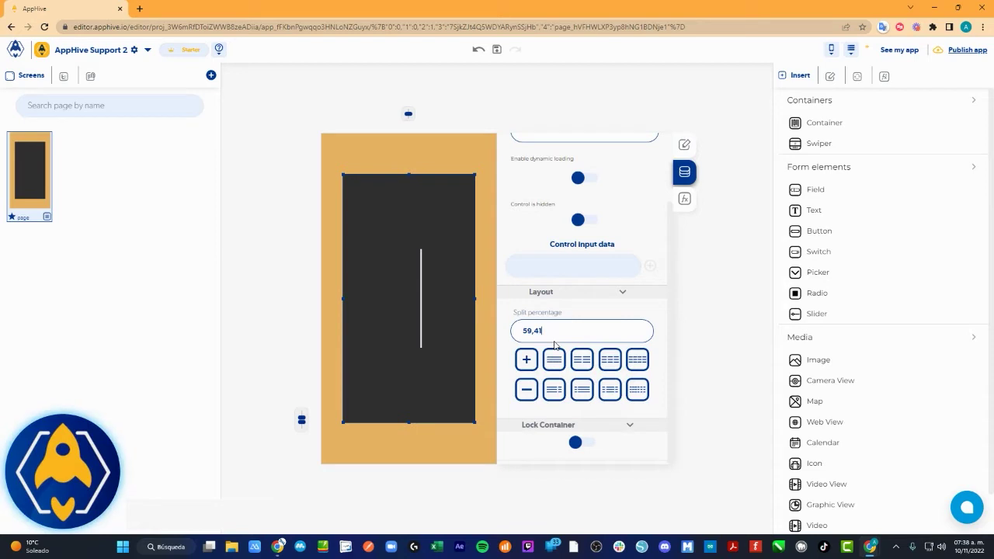
# Step: Change the container's split percentages to three columns of 59,20,21
pyautogui.press('BackSpace')
pyautogui.press('BackSpace')
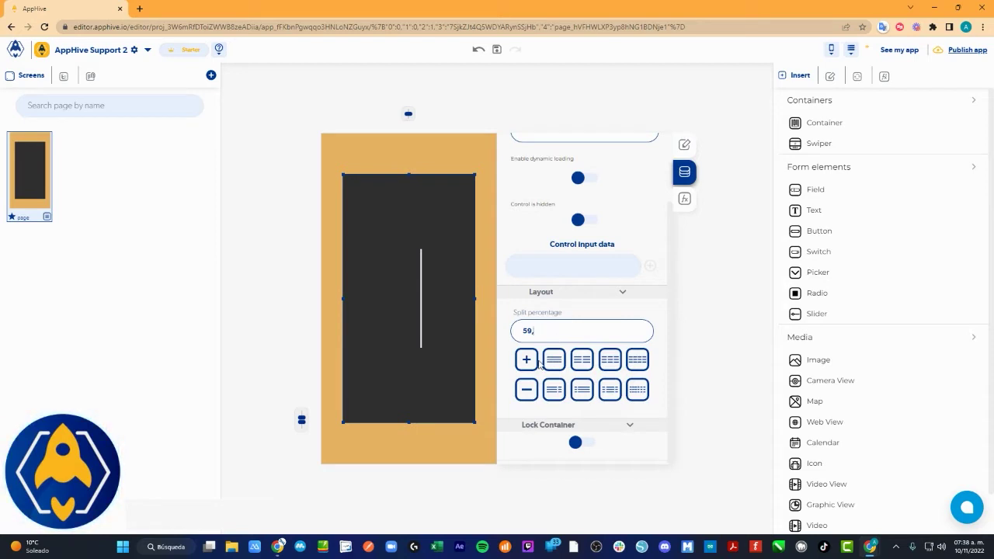
pyautogui.write('20')
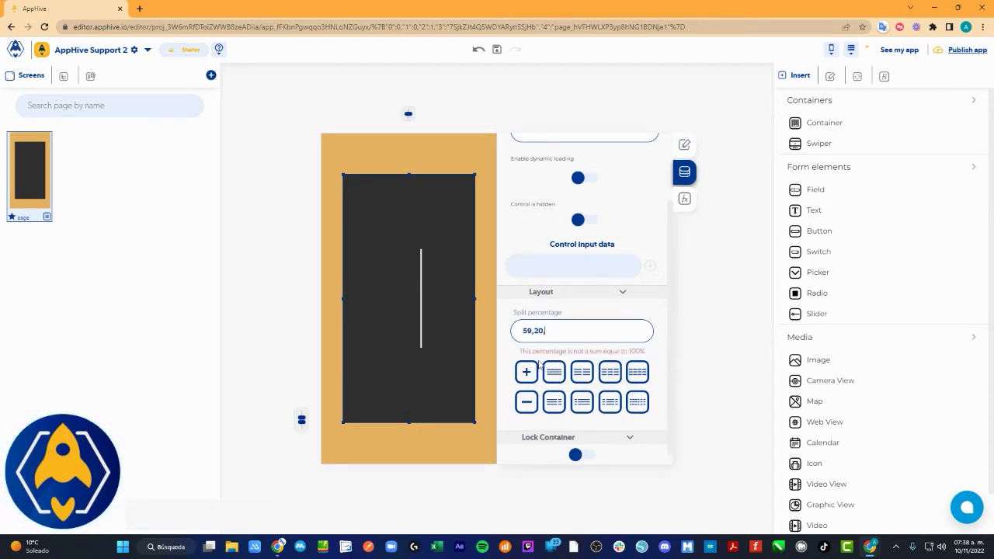
pyautogui.write(',20')
pyautogui.press('BackSpace')
pyautogui.write('1')
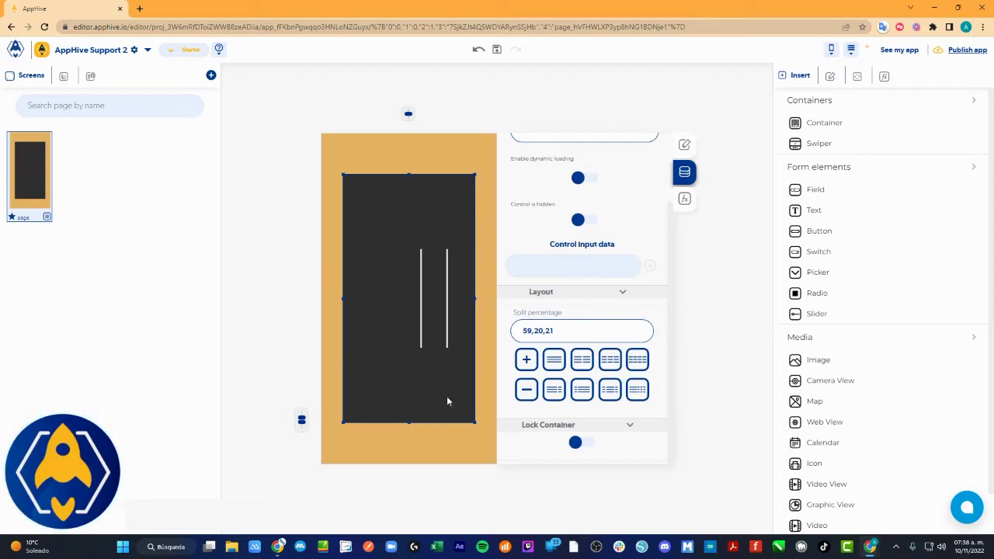
# Step: Shrink the container to a roughly square shape about half the page's width
pyautogui.click(477, 296)
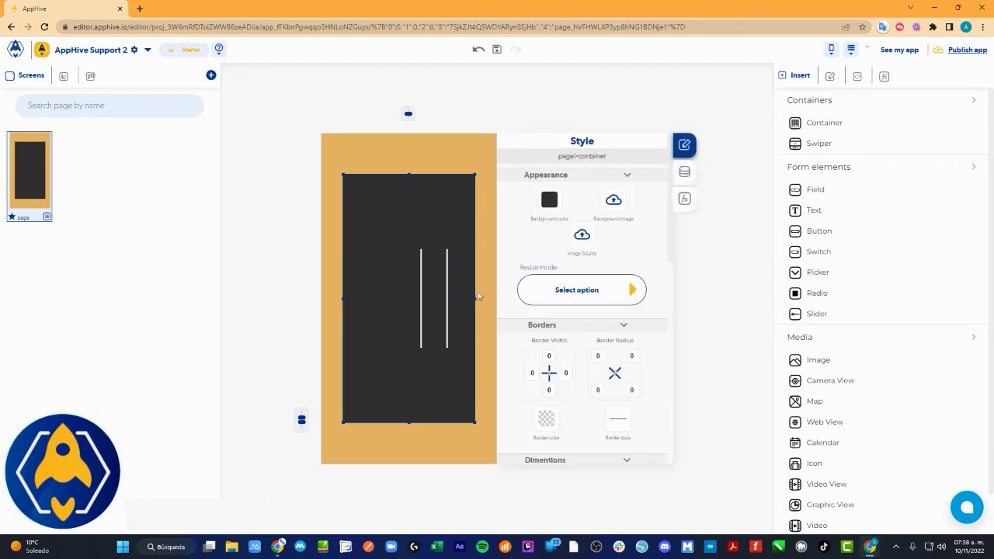
pyautogui.moveTo(474, 423); pyautogui.dragTo(464, 402)
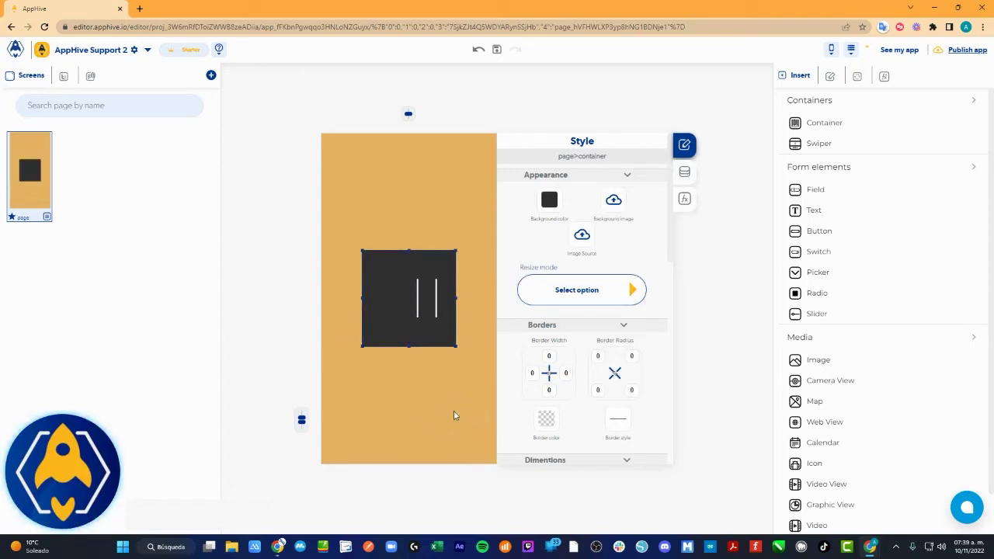
pyautogui.moveTo(816, 231)
pyautogui.mouseDown()
pyautogui.moveTo(714, 342)
pyautogui.moveTo(470, 454)
pyautogui.moveTo(827, 245)
pyautogui.mouseUp()
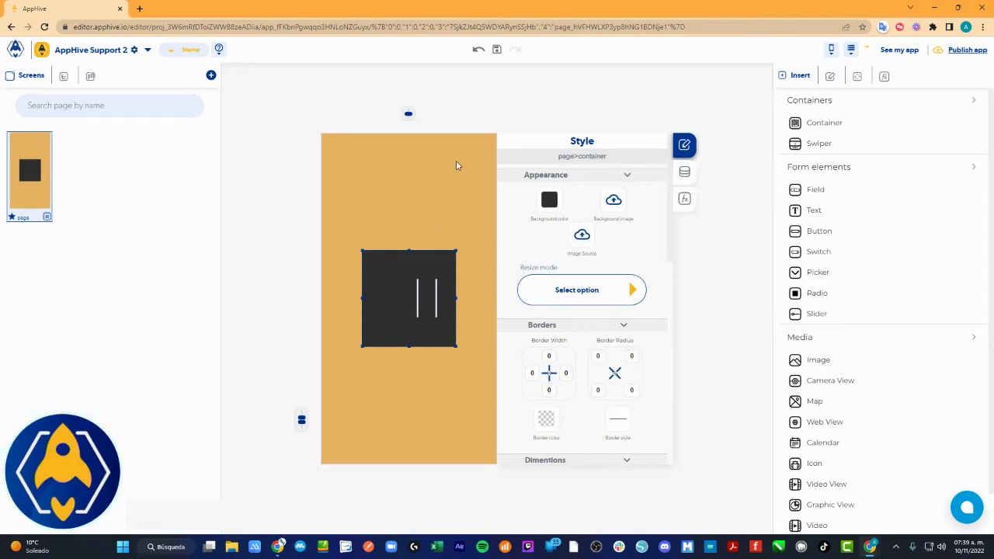
# Step: Try aligning the container horizontally to the page's left and right edges, and return it to the centre
pyautogui.moveTo(411, 118)
pyautogui.click(394, 115)
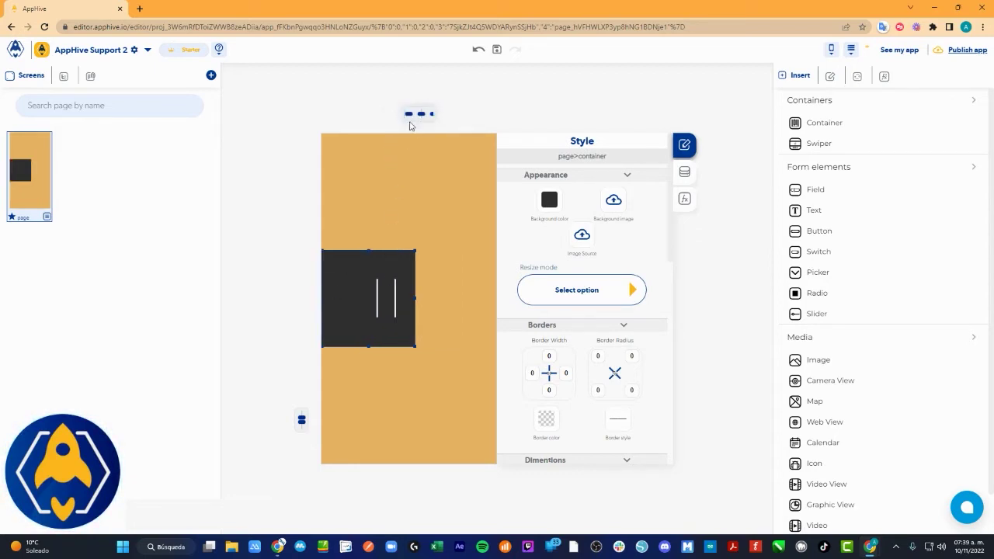
pyautogui.moveTo(407, 121)
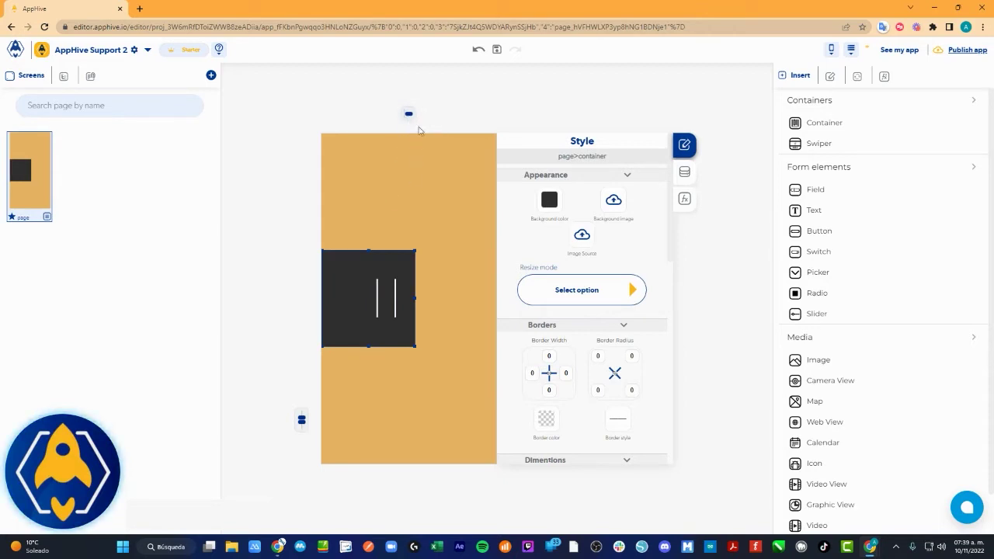
pyautogui.click(435, 114)
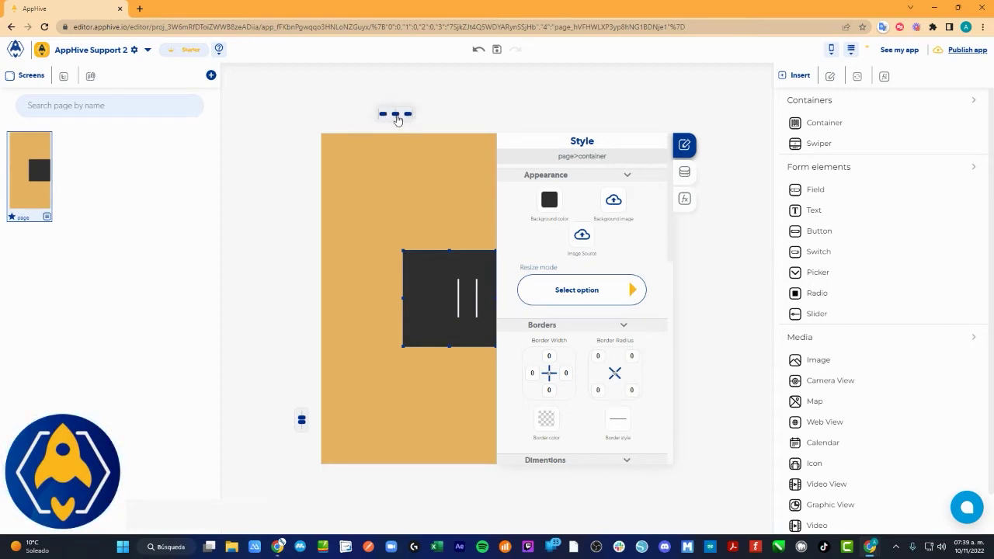
pyautogui.click(395, 115)
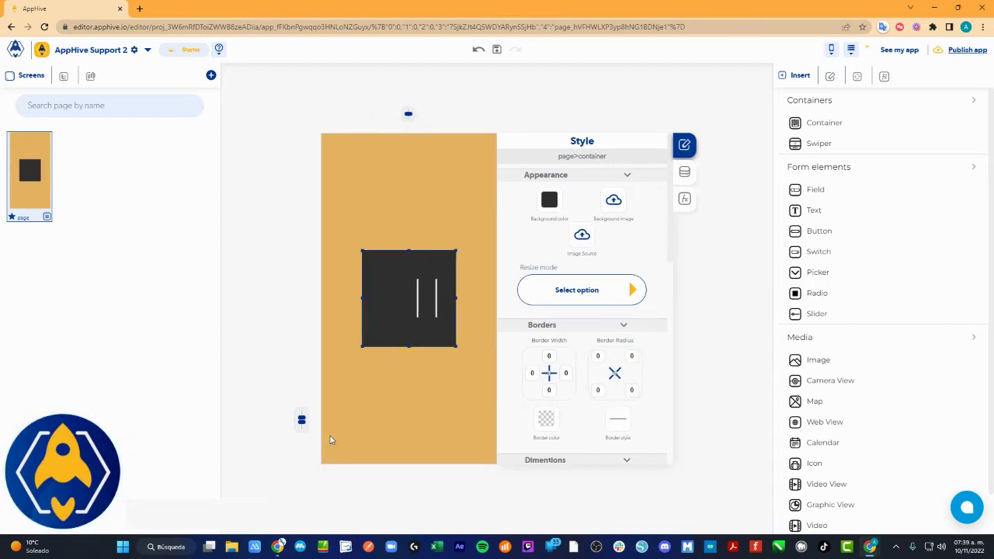
# Step: Try aligning the container vertically to the page's top, centre and bottom, and return it to the centre
pyautogui.moveTo(303, 427)
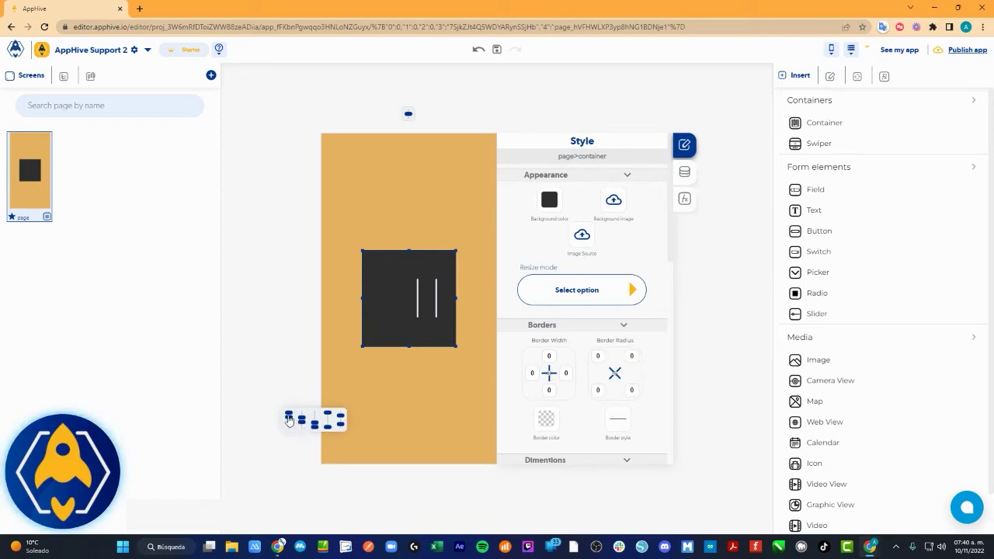
pyautogui.click(288, 417)
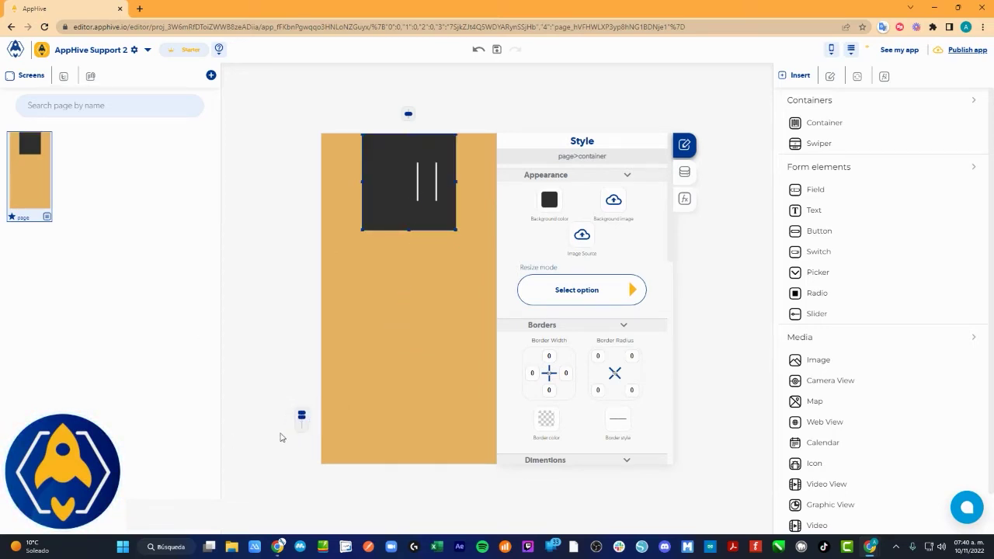
pyautogui.moveTo(302, 422)
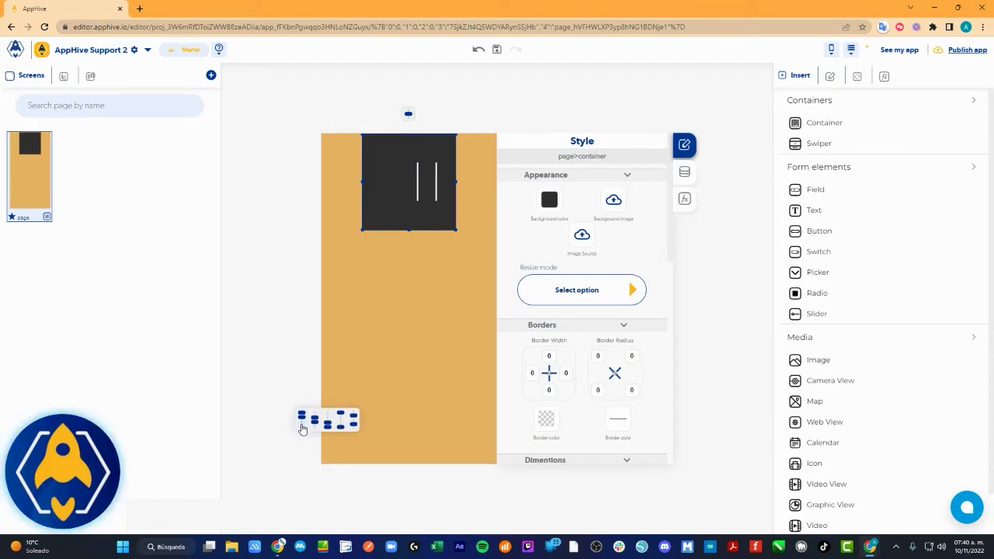
pyautogui.click(315, 421)
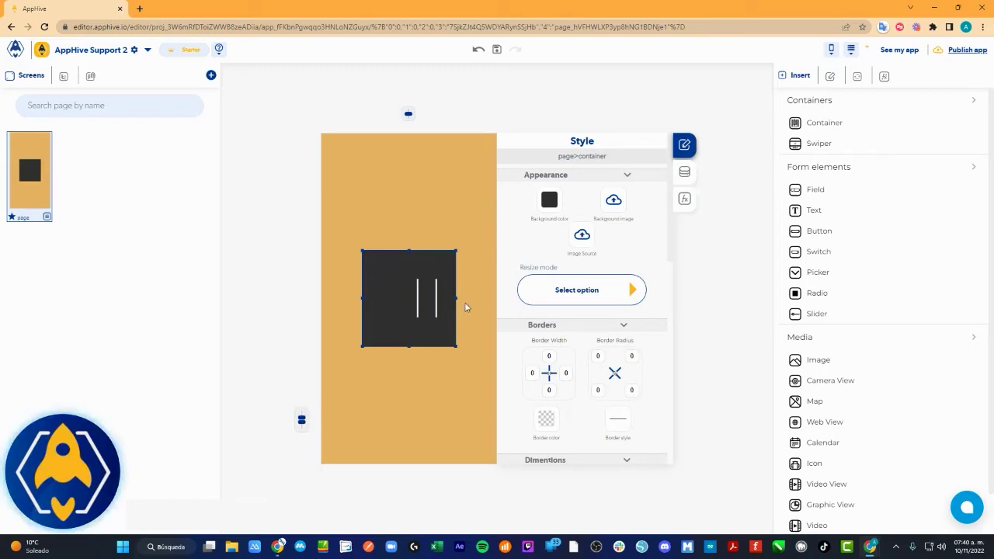
pyautogui.moveTo(311, 421)
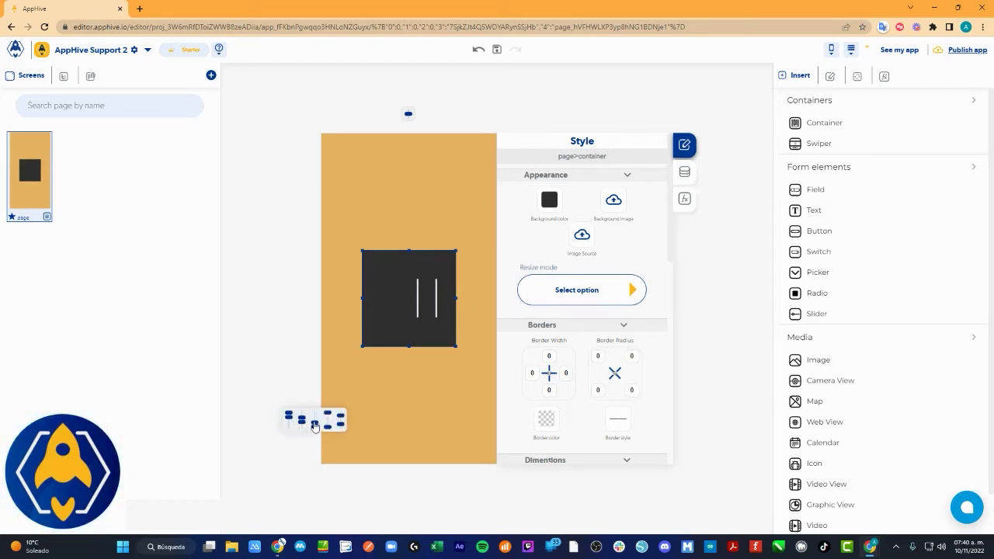
pyautogui.click(315, 427)
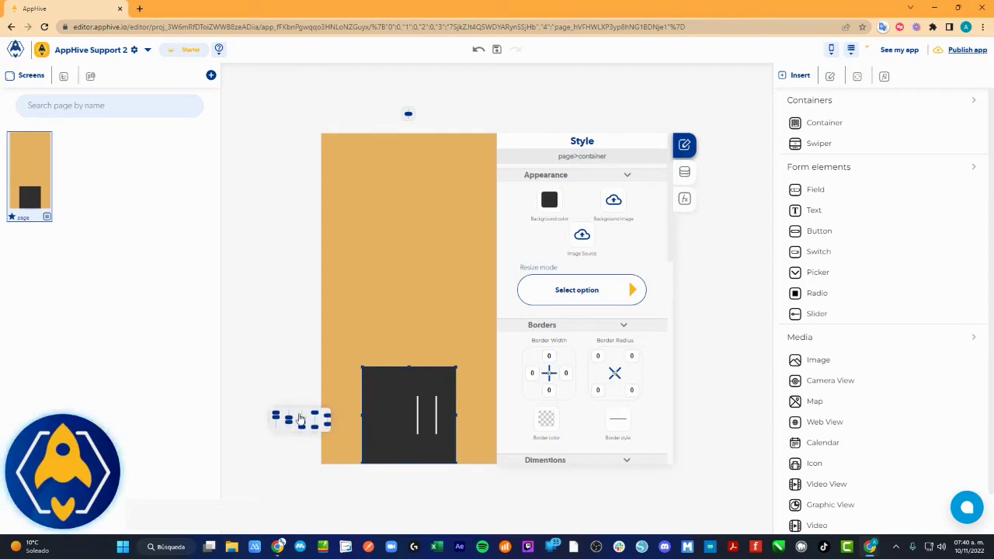
pyautogui.click(301, 422)
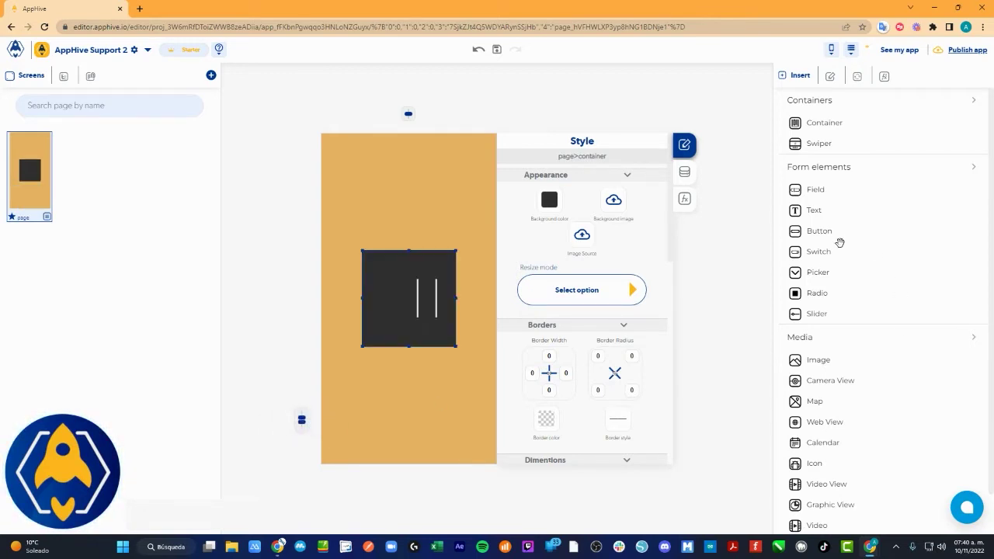
# Step: Add a second container below the dark one and give it a red background
pyautogui.moveTo(822, 122); pyautogui.dragTo(450, 374)
pyautogui.click(549, 199)
pyautogui.click(478, 238)
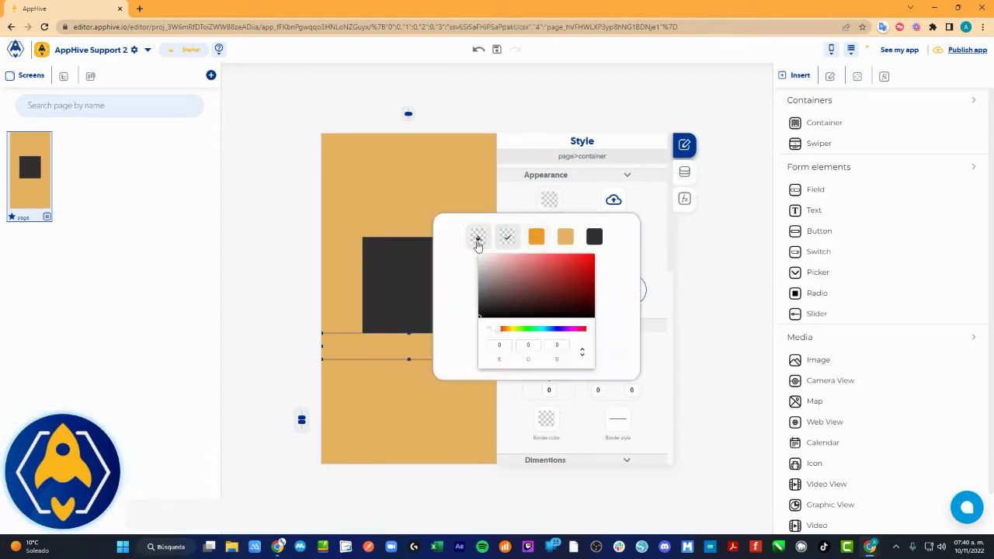
pyautogui.click(587, 262)
# Step: Set the red container's size to 50% wide and 125 high
pyautogui.scroll(-3, 594, 233)
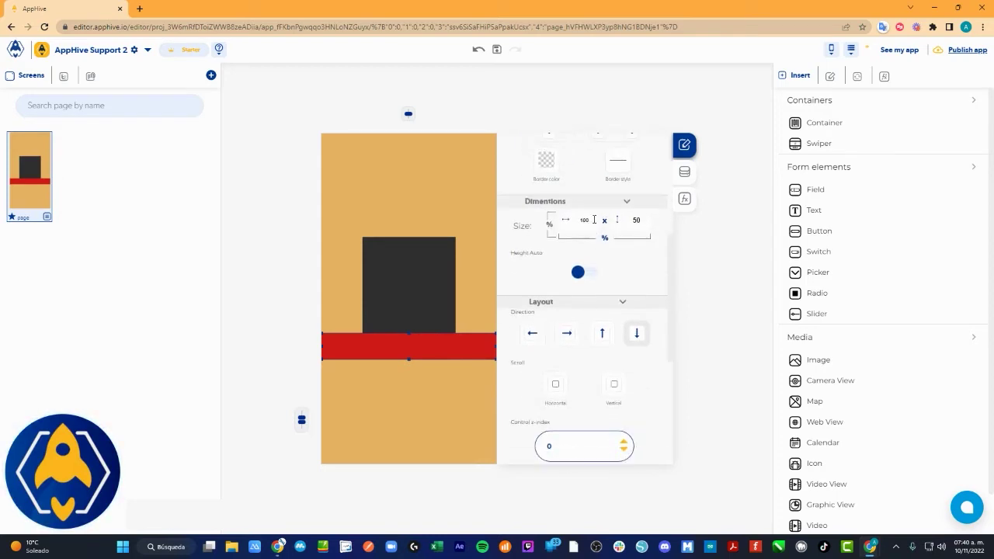
pyautogui.write('50')
pyautogui.press('Return')
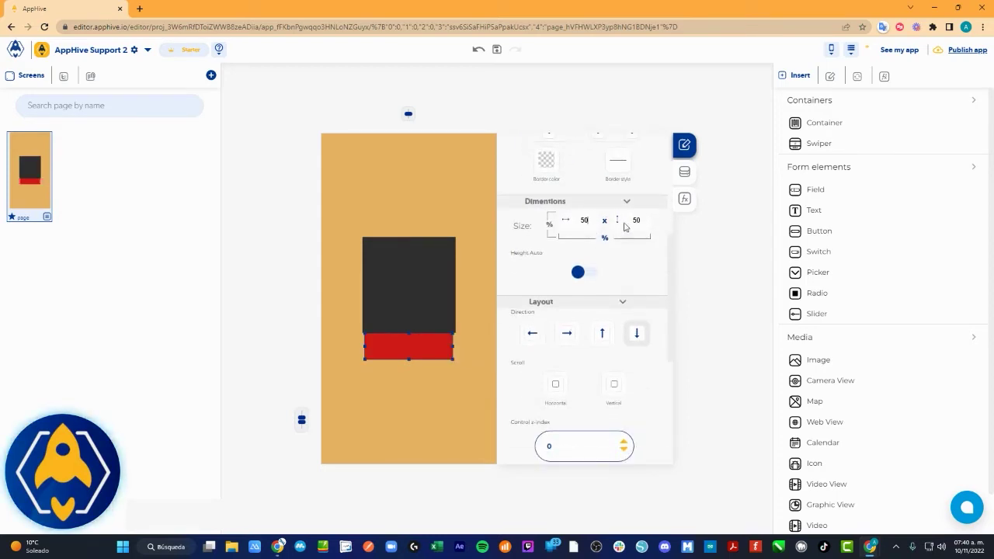
pyautogui.write('125')
pyautogui.press('Return')
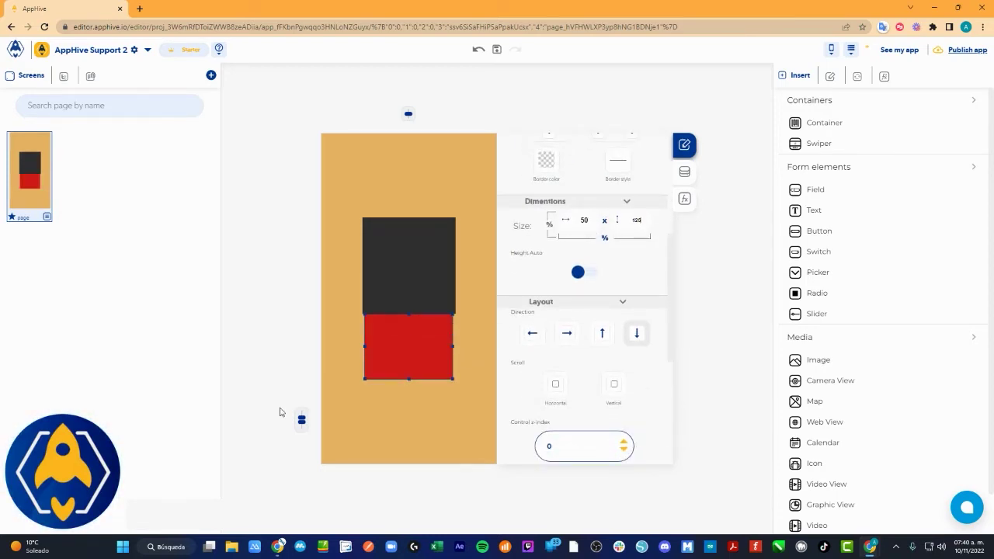
# Step: Try distributing the two containers vertically to the page's edges and with space around them, and delete the red container
pyautogui.moveTo(296, 422)
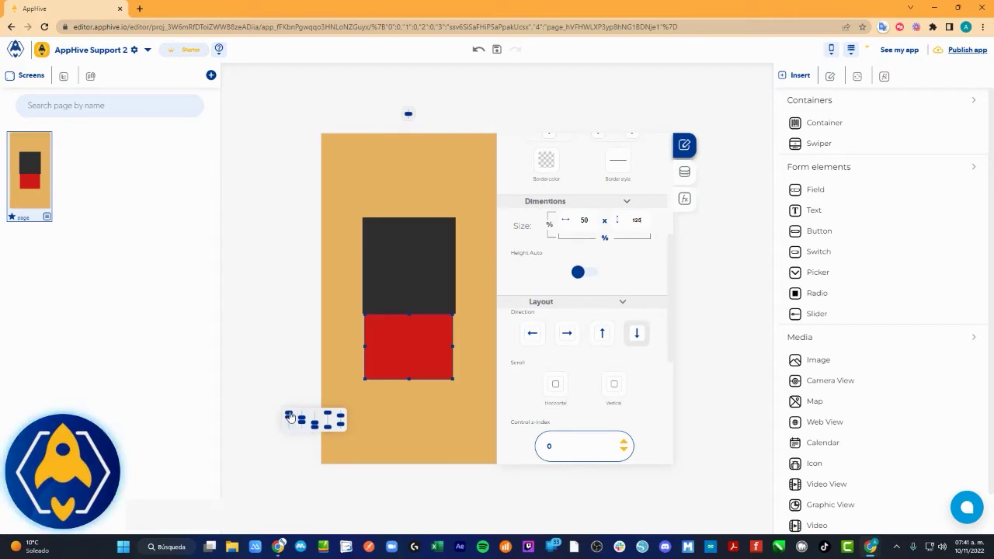
pyautogui.click(332, 421)
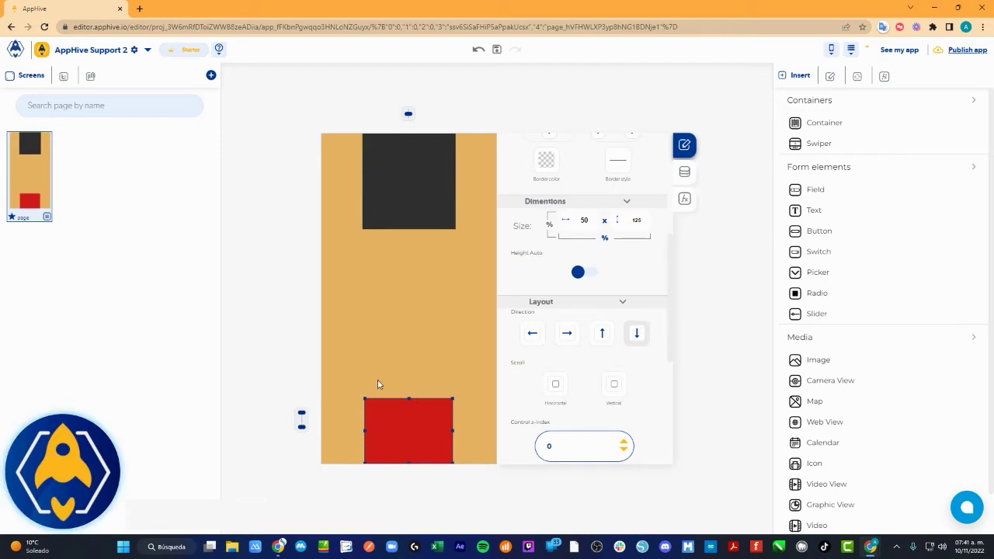
pyautogui.moveTo(310, 421)
pyautogui.click(312, 421)
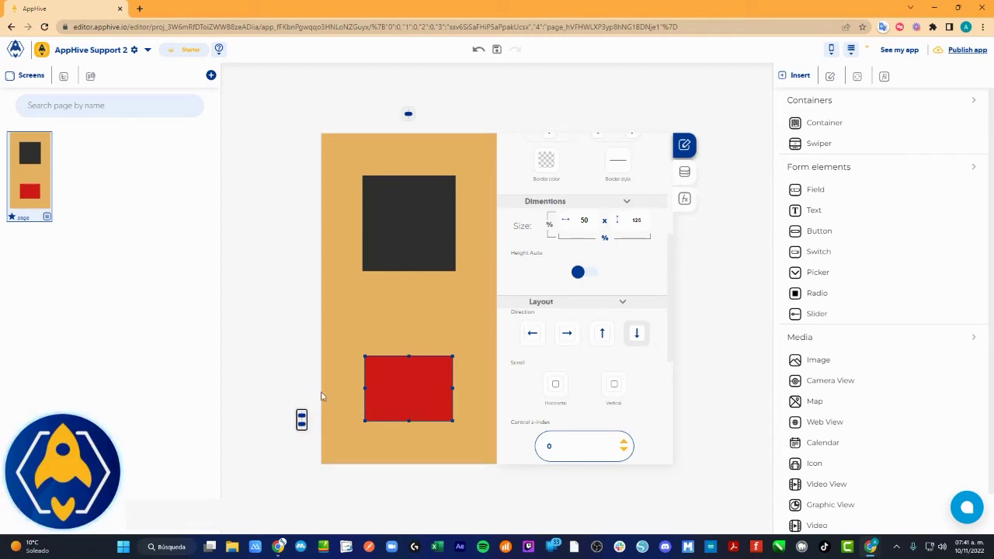
pyautogui.press('Delete')
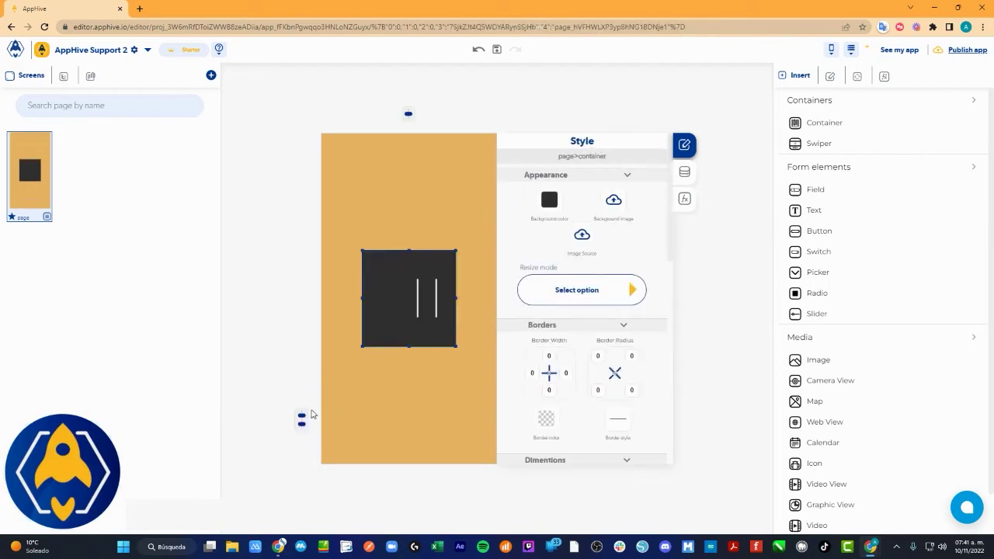
# Step: Reset the dark container's split percentage to a single 100 column and enlarge it to most of the page's width
pyautogui.scroll(-5, 575, 311)
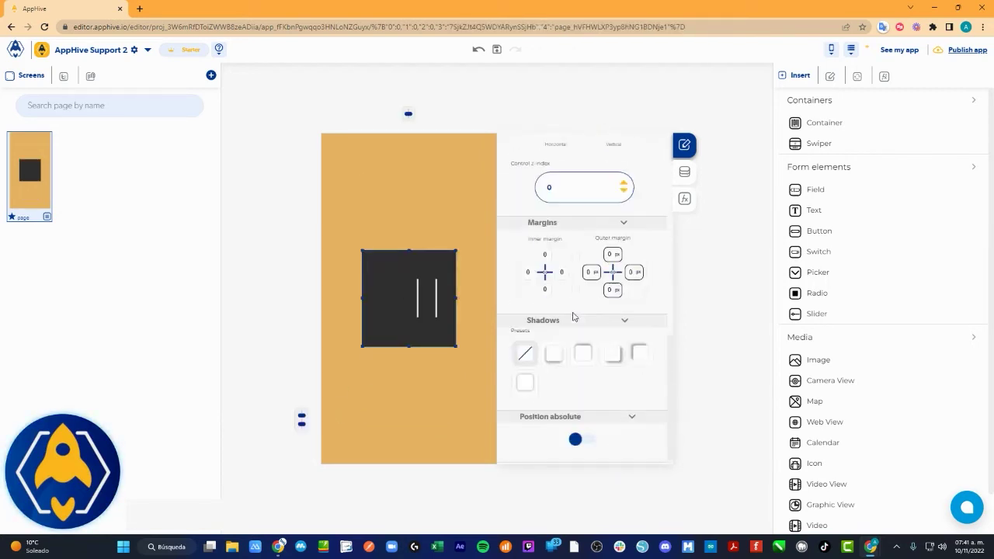
pyautogui.click(685, 171)
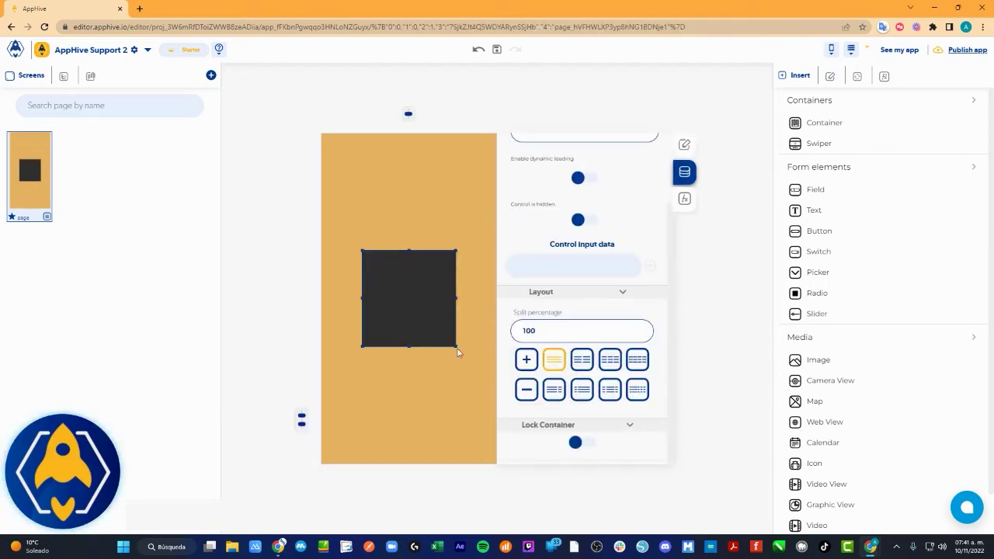
pyautogui.moveTo(457, 346); pyautogui.dragTo(473, 355)
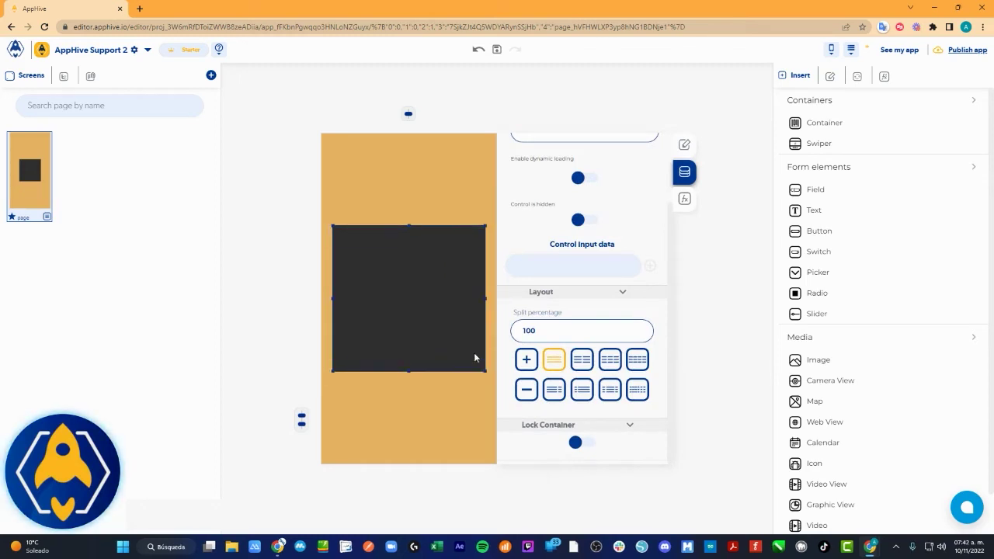
# Step: Add a Button inside the dark container and align the container to the page's left edge
pyautogui.moveTo(810, 232); pyautogui.dragTo(499, 355)
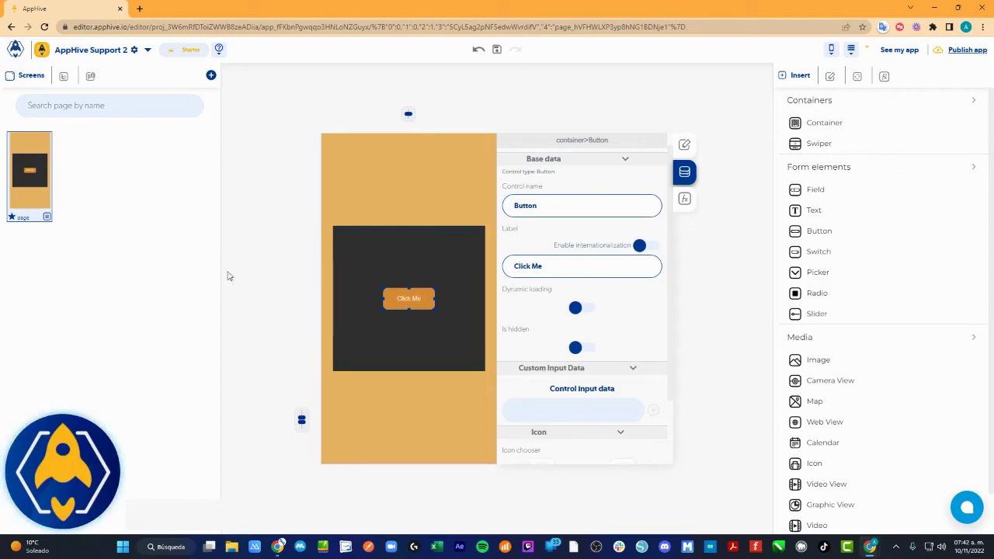
pyautogui.click(391, 223)
pyautogui.click(419, 248)
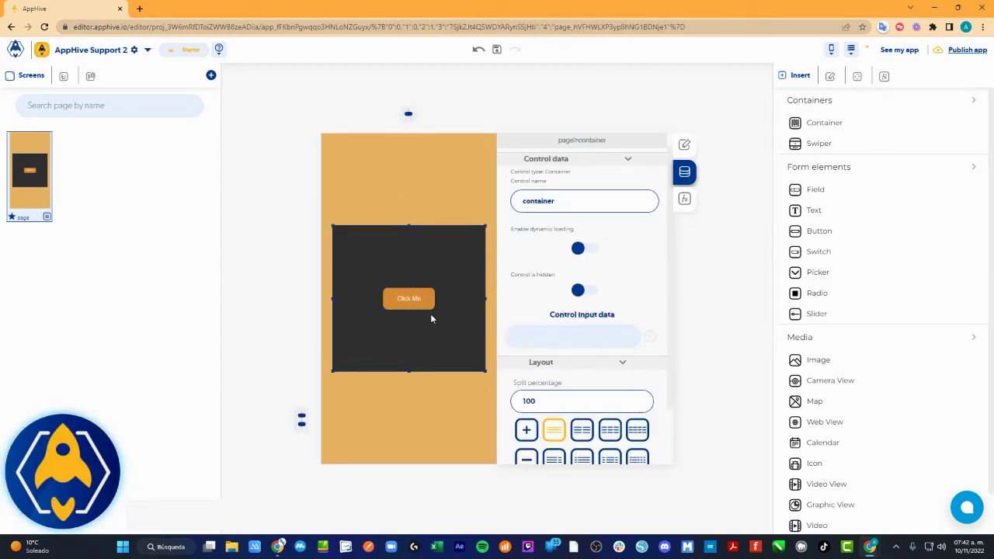
pyautogui.click(395, 115)
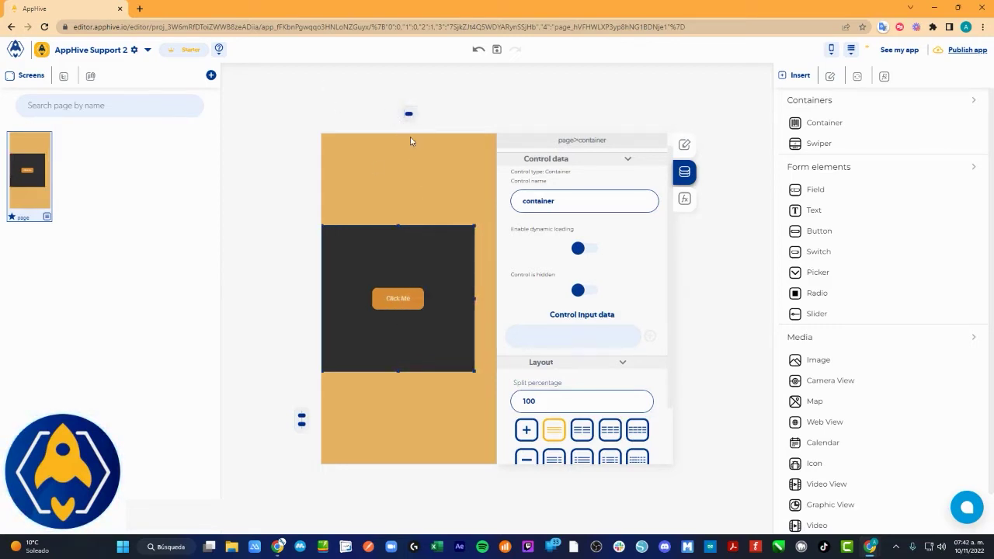
pyautogui.click(401, 306)
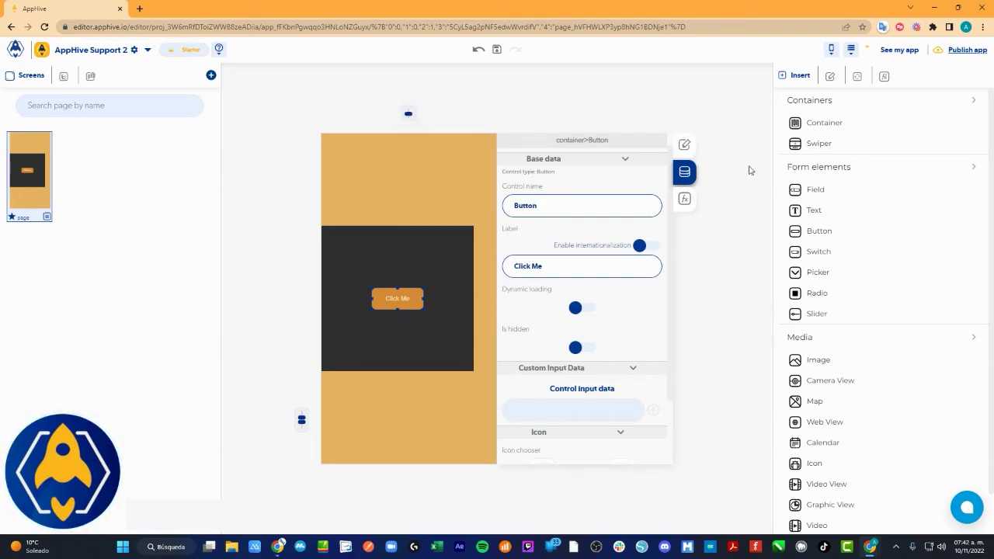
# Step: Add a red container below the dark one and narrow it to about two thirds of the page's width
pyautogui.moveTo(807, 121); pyautogui.dragTo(420, 386)
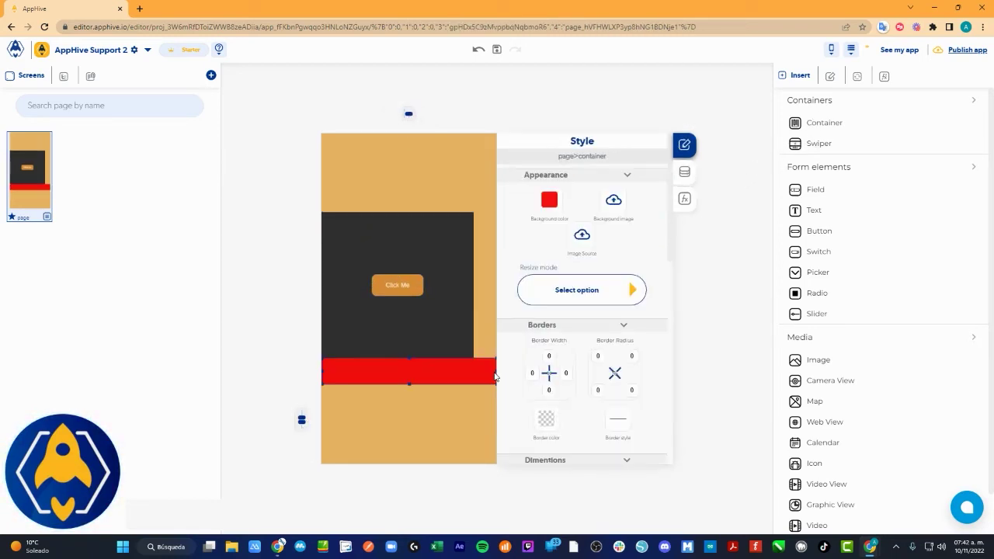
pyautogui.moveTo(494, 372); pyautogui.dragTo(477, 381)
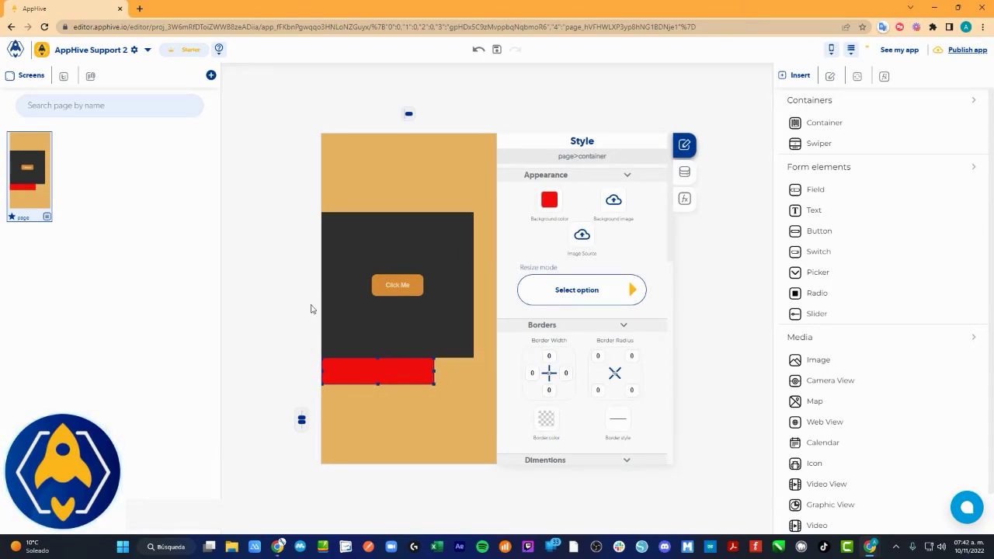
pyautogui.click(395, 405)
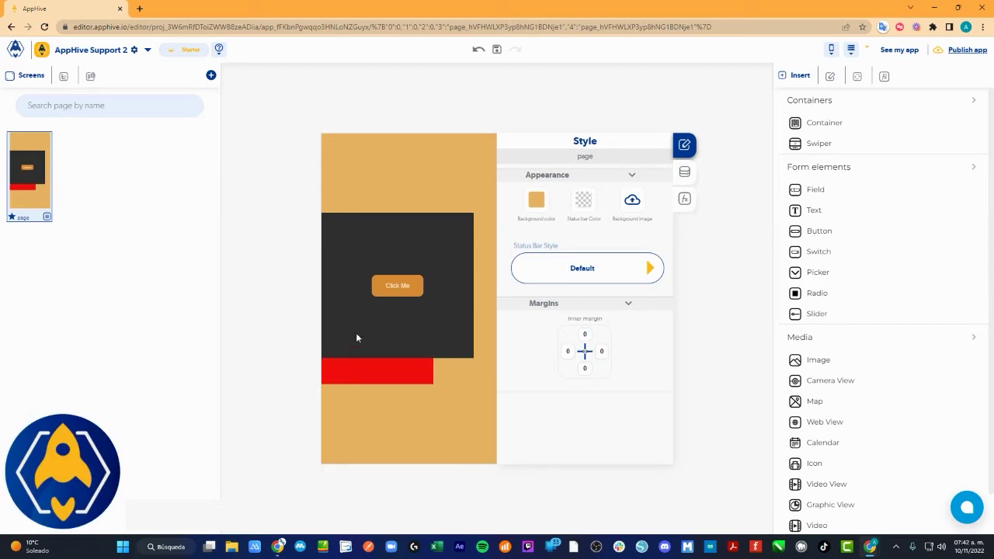
# Step: Widen the red container to match the dark container above it and increase its height to nearly that of the dark one
pyautogui.click(370, 380)
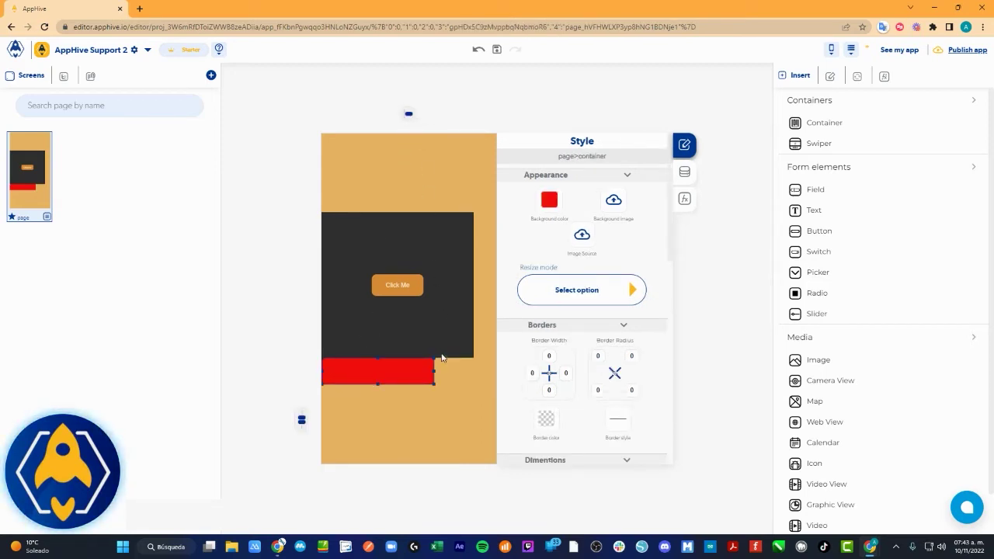
pyautogui.moveTo(435, 372); pyautogui.dragTo(479, 378)
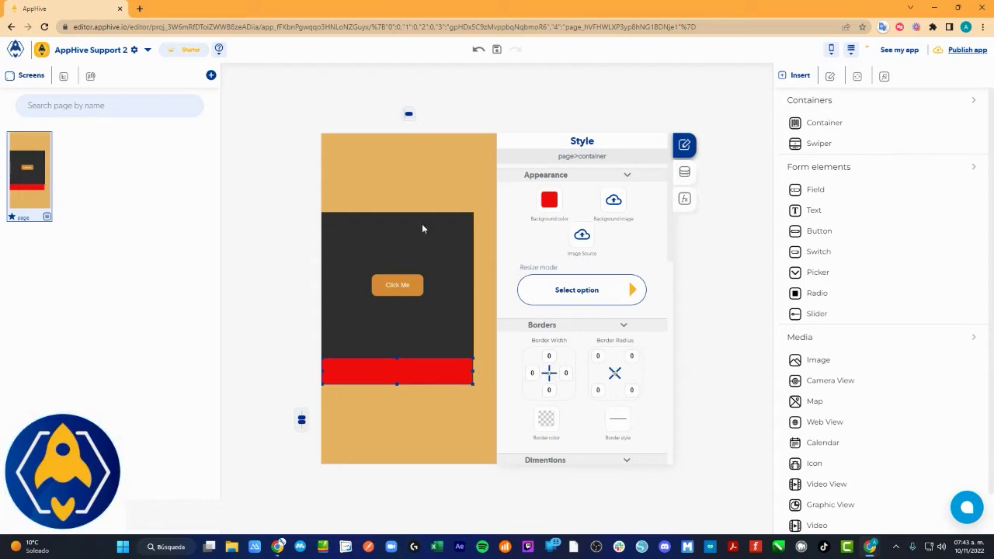
pyautogui.moveTo(395, 384); pyautogui.dragTo(412, 473)
# Step: Expand the page in the controls tree and select the dark container and the red container in turn
pyautogui.click(67, 75)
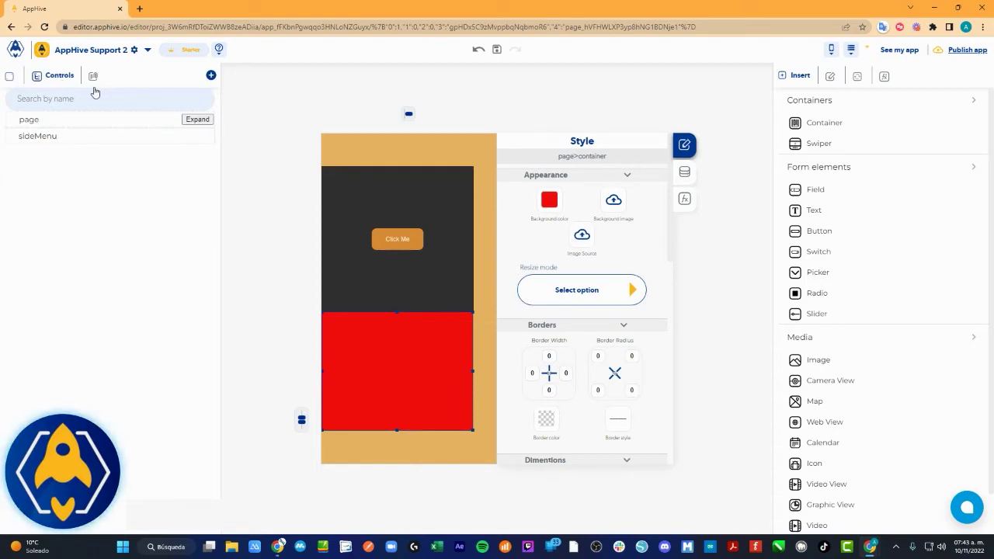
pyautogui.click(204, 121)
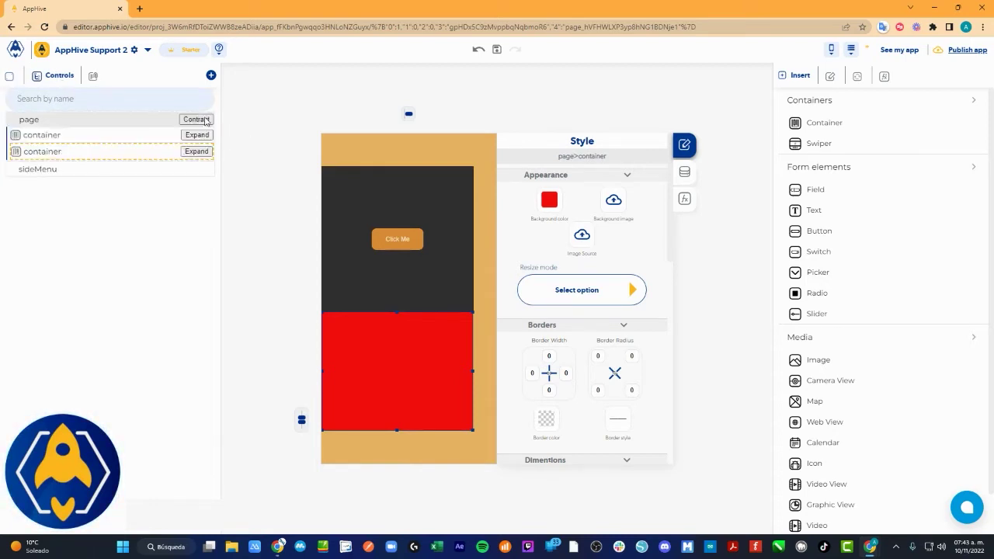
pyautogui.click(55, 137)
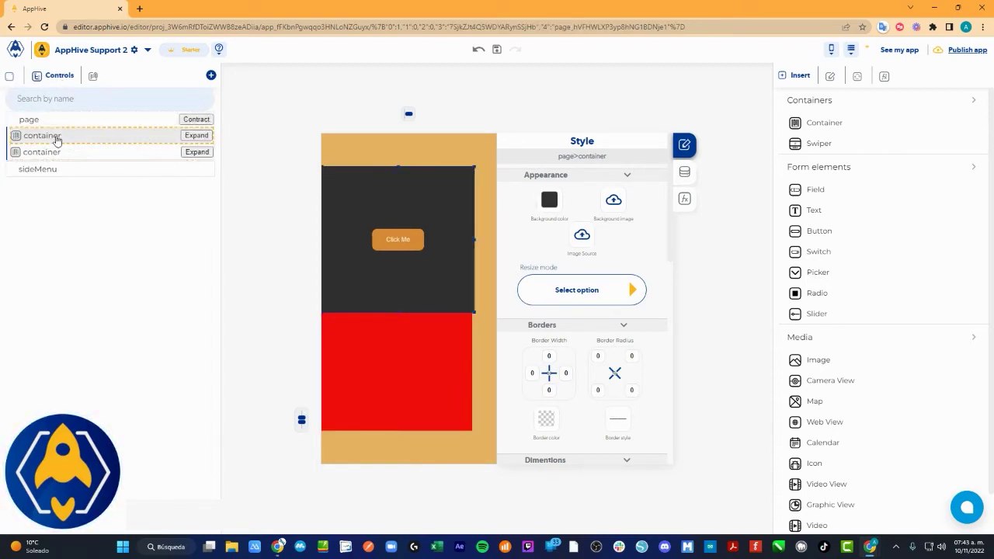
pyautogui.click(94, 152)
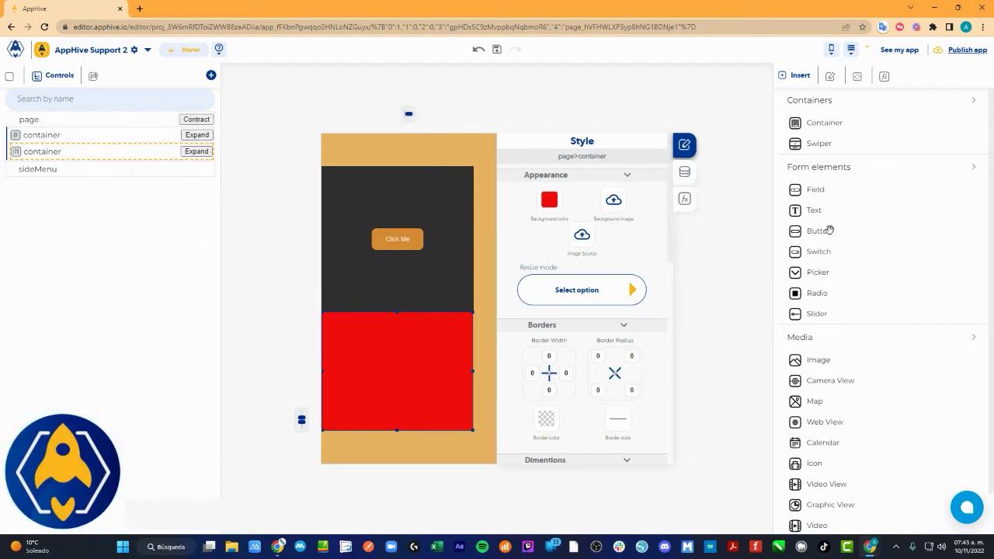
# Step: Add a Button inside the red container and align the dark container's Button to its container's right edge
pyautogui.moveTo(829, 230); pyautogui.dragTo(405, 374)
pyautogui.click(397, 238)
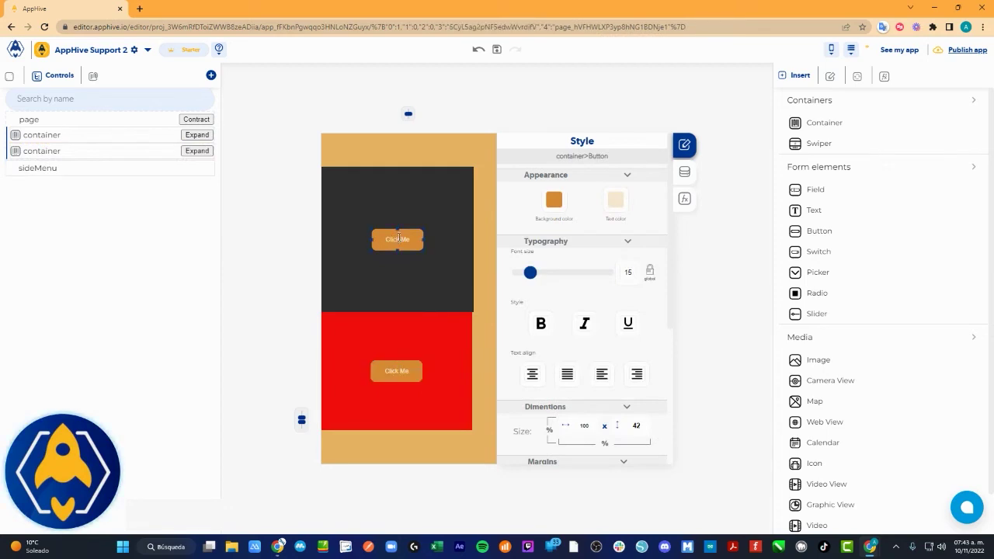
pyautogui.click(422, 115)
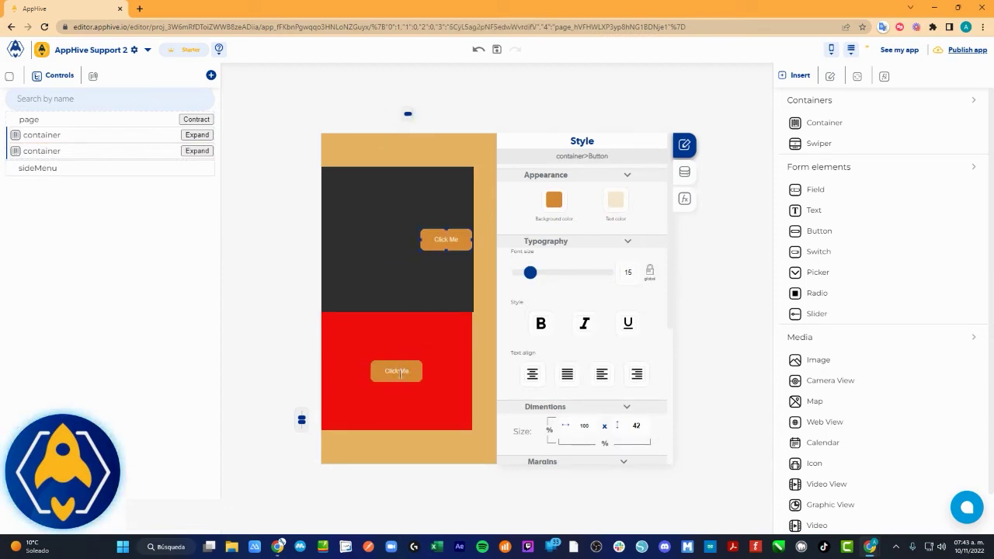
# Step: Expand both containers in the controls tree and select the Button nested inside each of them
pyautogui.click(196, 134)
pyautogui.click(196, 168)
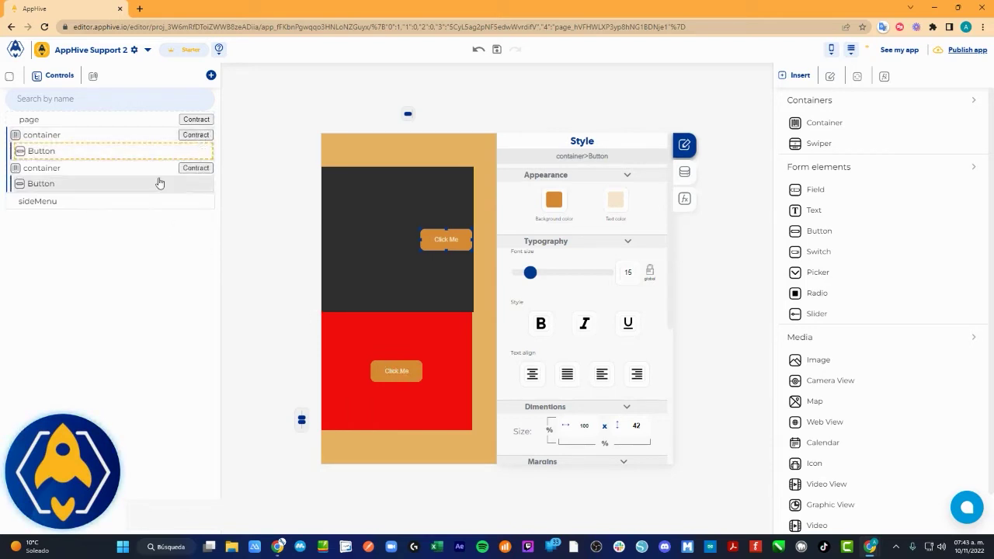
pyautogui.click(89, 184)
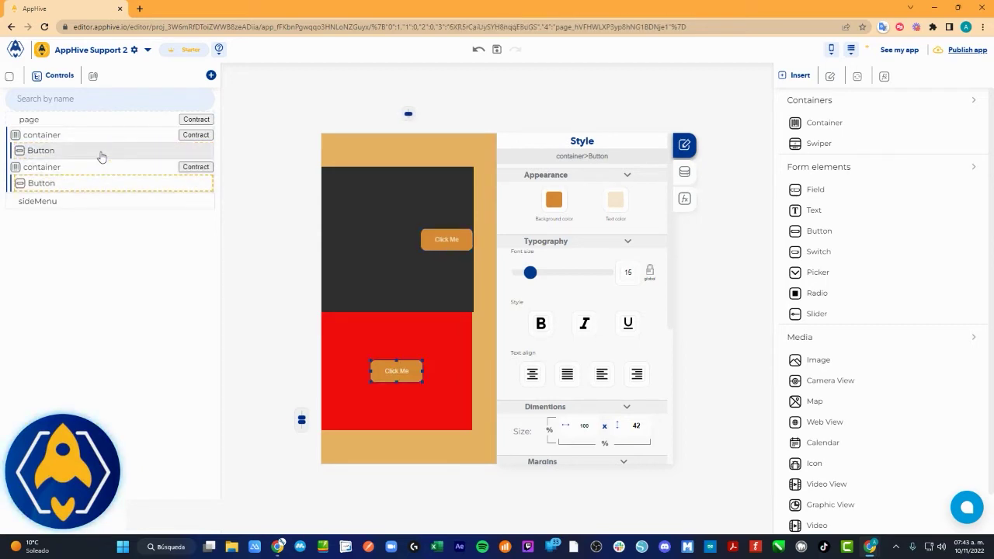
pyautogui.click(86, 183)
pyautogui.click(77, 151)
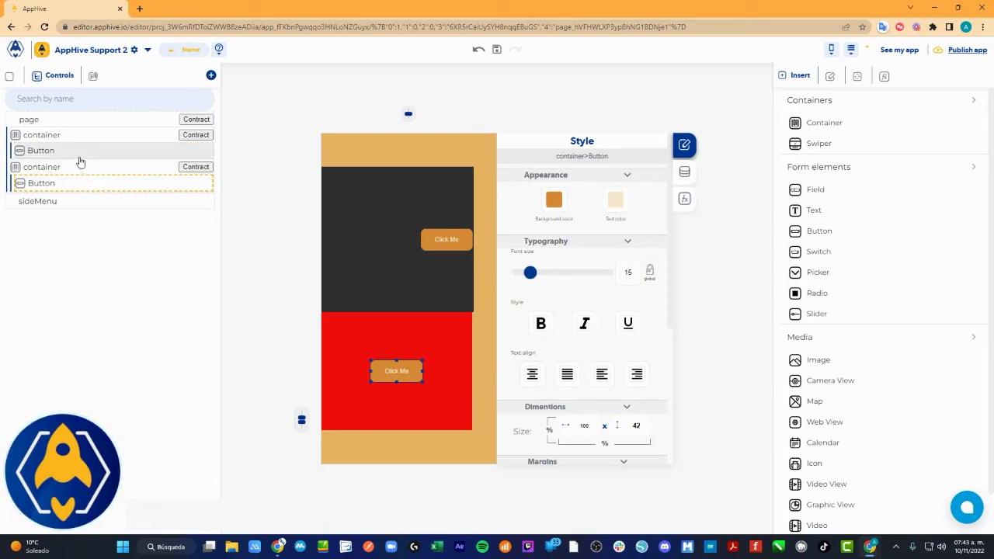
pyautogui.moveTo(413, 118)
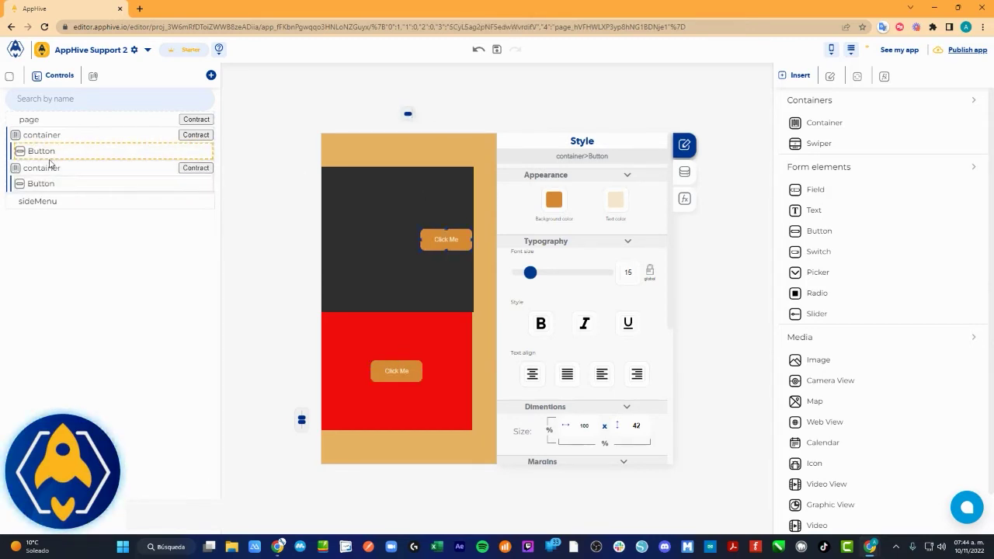
# Step: Add a second Button and a Switch inside the dark container, below its first Button
pyautogui.moveTo(819, 231); pyautogui.dragTo(411, 264)
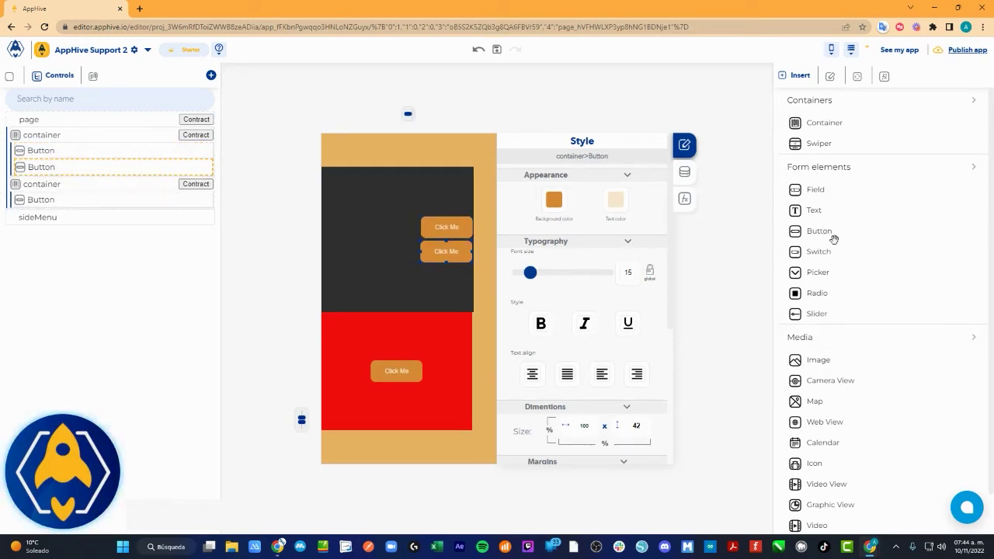
pyautogui.moveTo(832, 237); pyautogui.dragTo(448, 276)
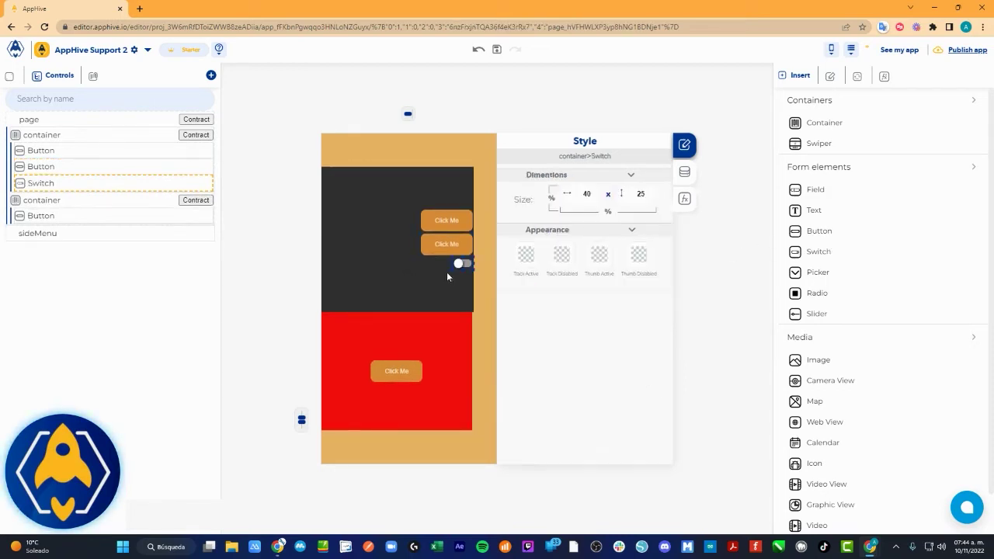
# Step: Align the red container's Button to its container's left edge and add a Switch below it
pyautogui.click(406, 113)
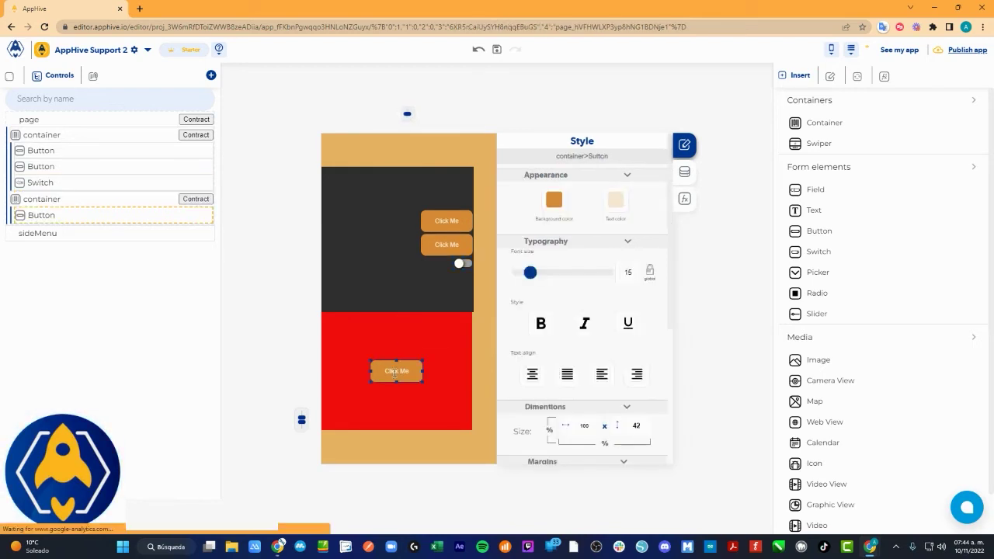
pyautogui.click(396, 114)
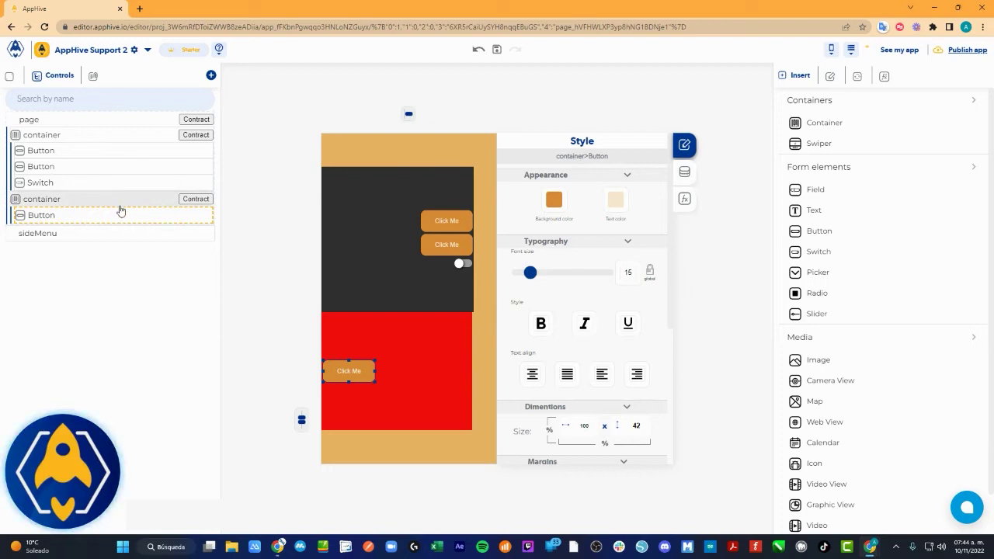
pyautogui.click(818, 252)
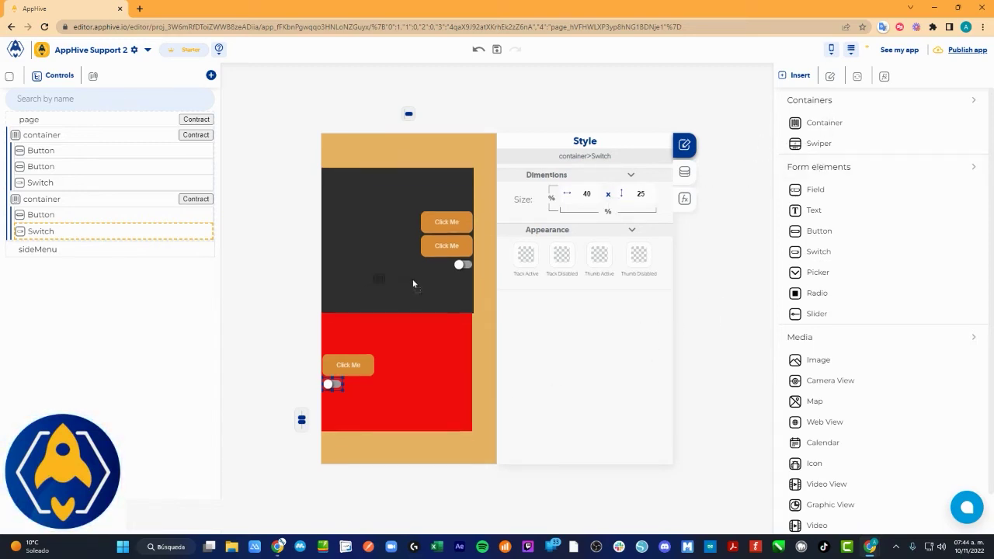
# Step: Nest a green container between the dark container's two Buttons, making it taller and narrowing it to just over half the dark container's width
pyautogui.moveTo(413, 283); pyautogui.dragTo(448, 231)
pyautogui.click(549, 199)
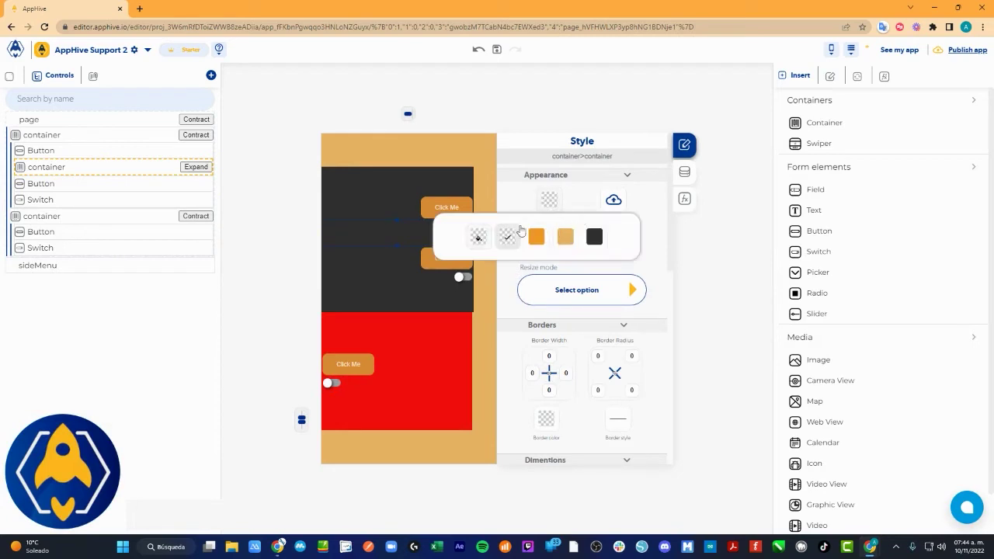
pyautogui.click(479, 237)
pyautogui.click(541, 268)
pyautogui.click(765, 243)
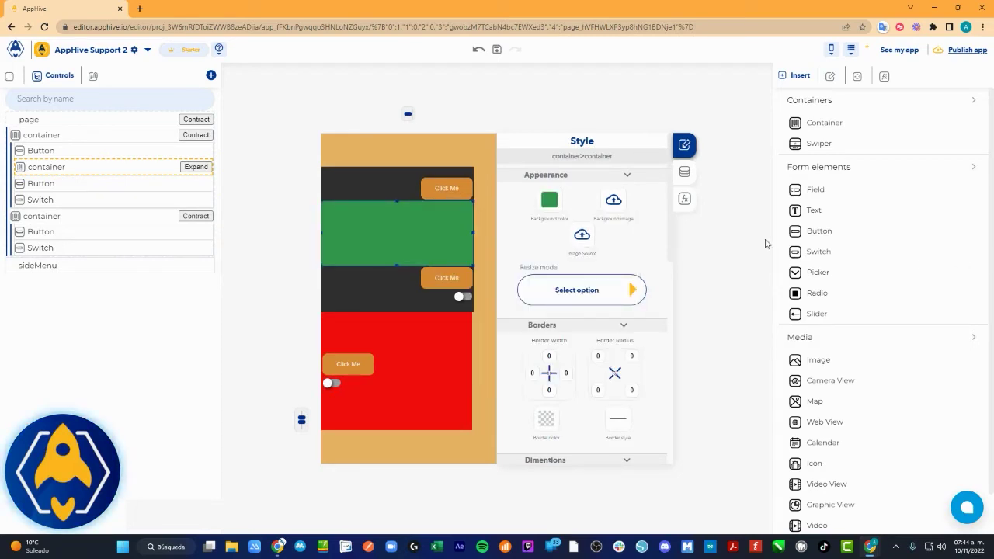
pyautogui.moveTo(472, 232); pyautogui.dragTo(458, 252)
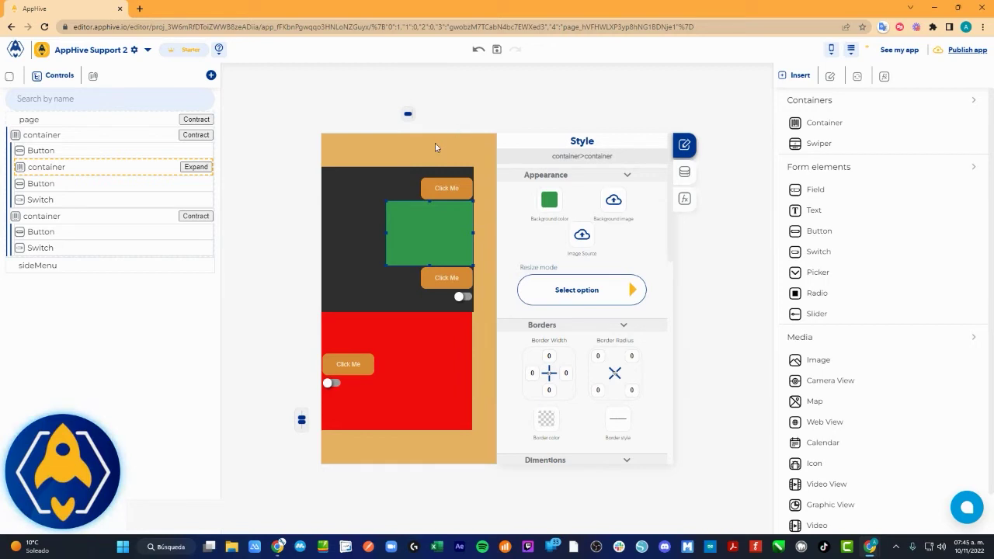
# Step: Add a Button inside the green container and expand that container in the controls tree
pyautogui.moveTo(796, 232); pyautogui.dragTo(401, 219)
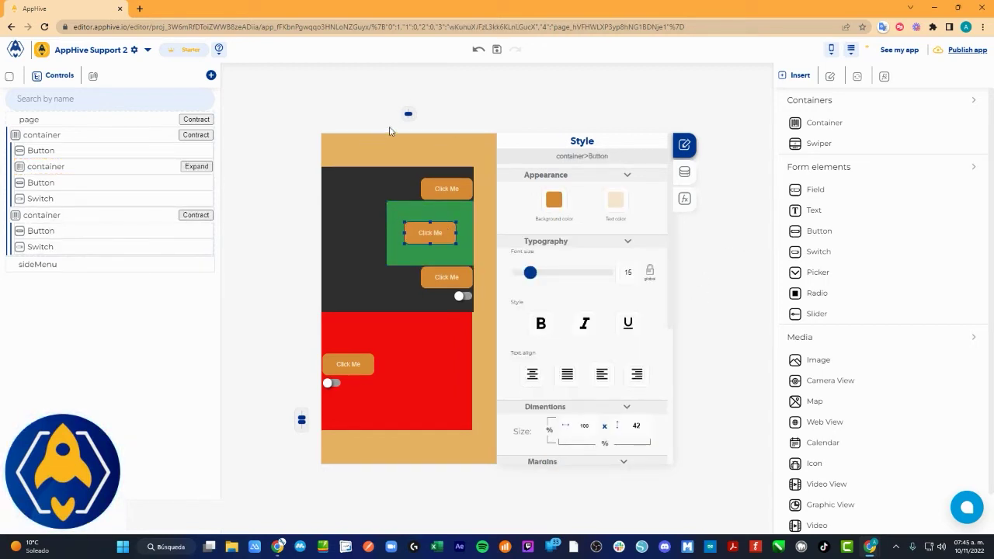
pyautogui.moveTo(410, 122)
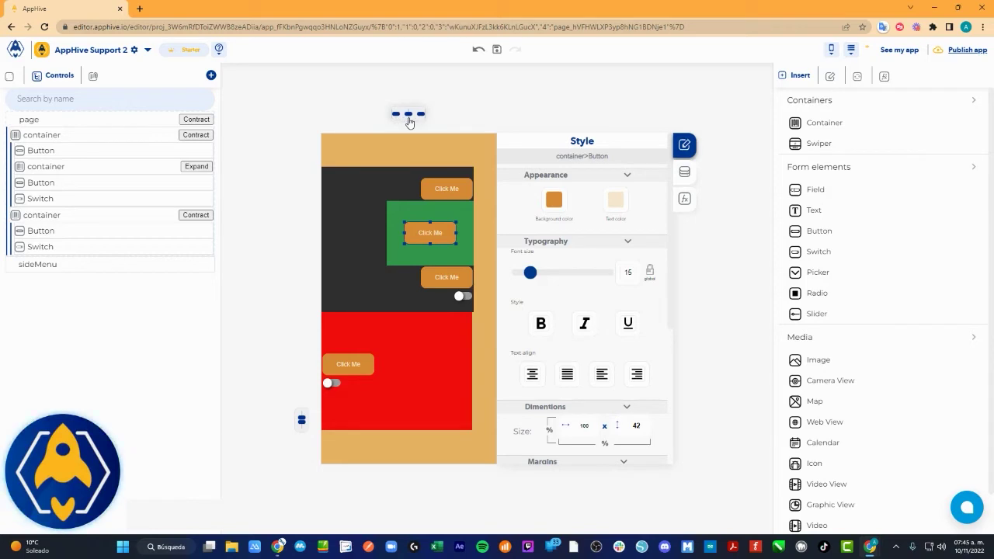
pyautogui.click(195, 167)
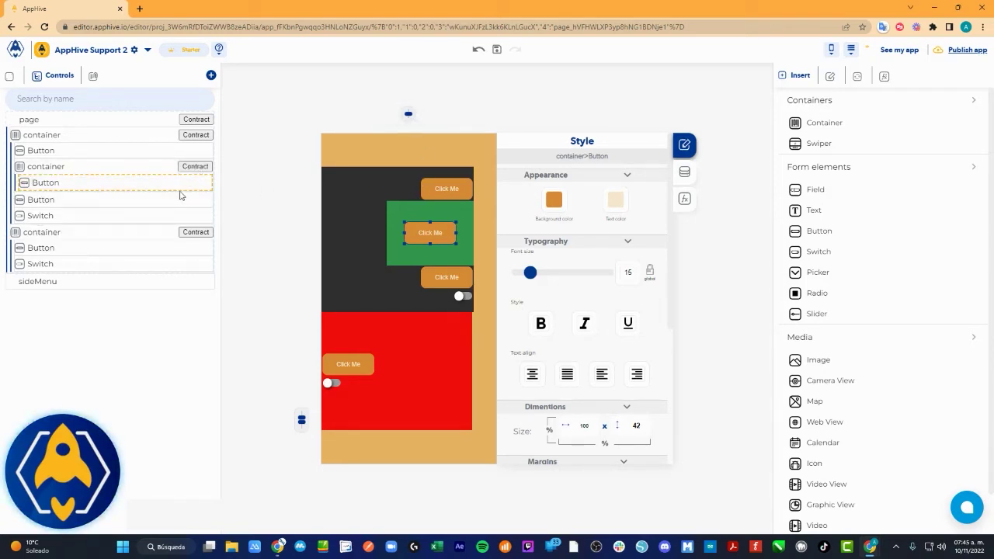
# Step: Try left, right and centre alignment on the green container's Button, finish with it left-aligned, and deselect it
pyautogui.click(408, 114)
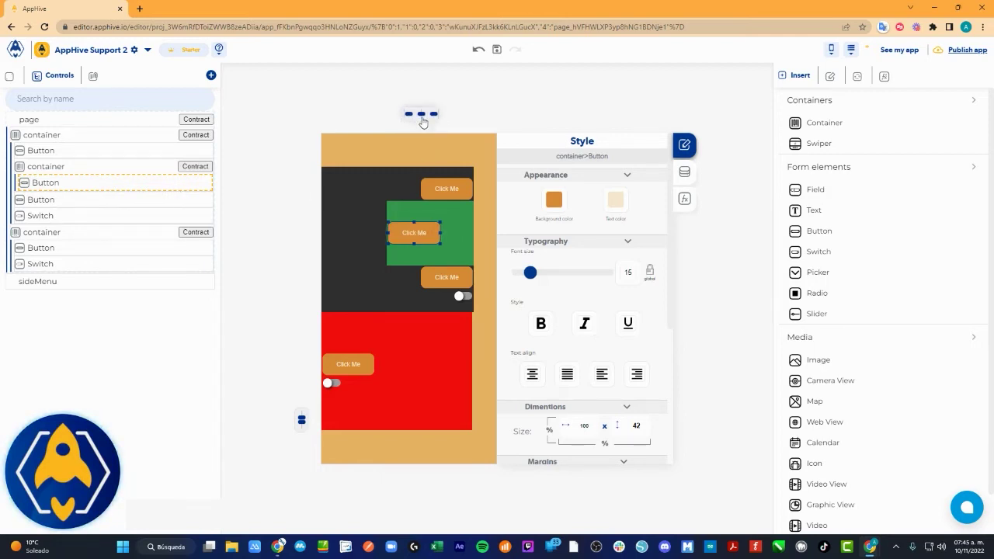
pyautogui.click(421, 115)
pyautogui.click(421, 114)
pyautogui.click(409, 115)
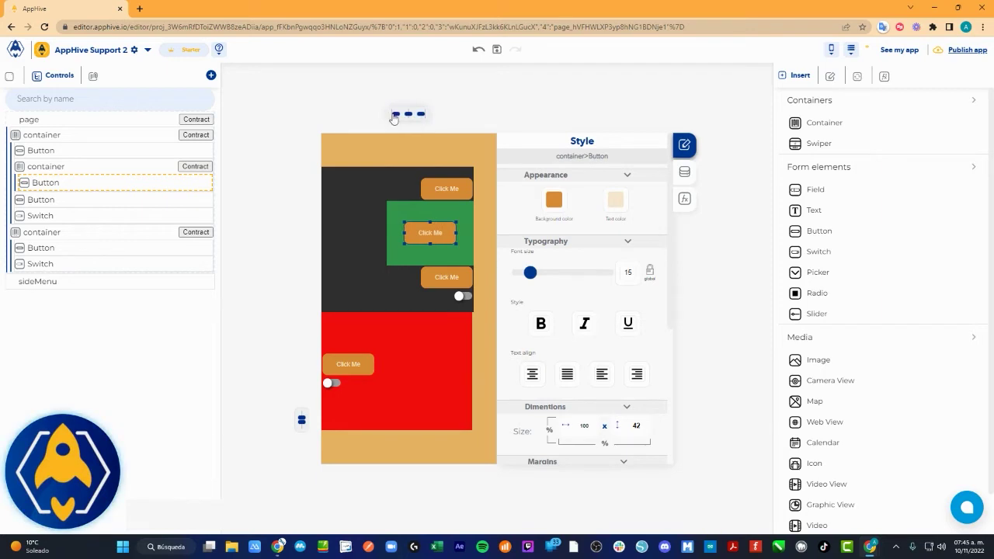
pyautogui.click(395, 115)
pyautogui.click(269, 253)
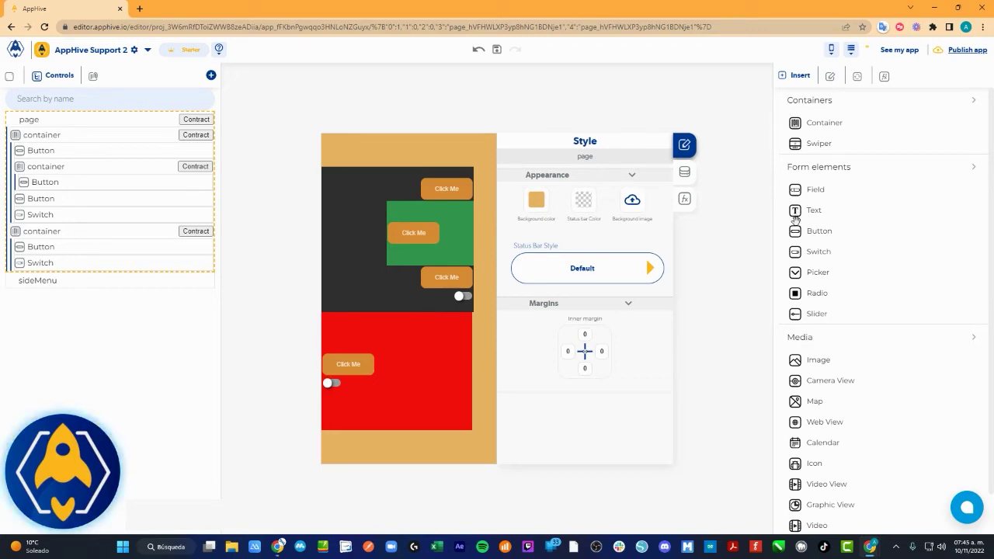
# Step: Clear the page by deleting the red container and the dark container with everything inside them
pyautogui.moveTo(820, 232); pyautogui.dragTo(504, 444)
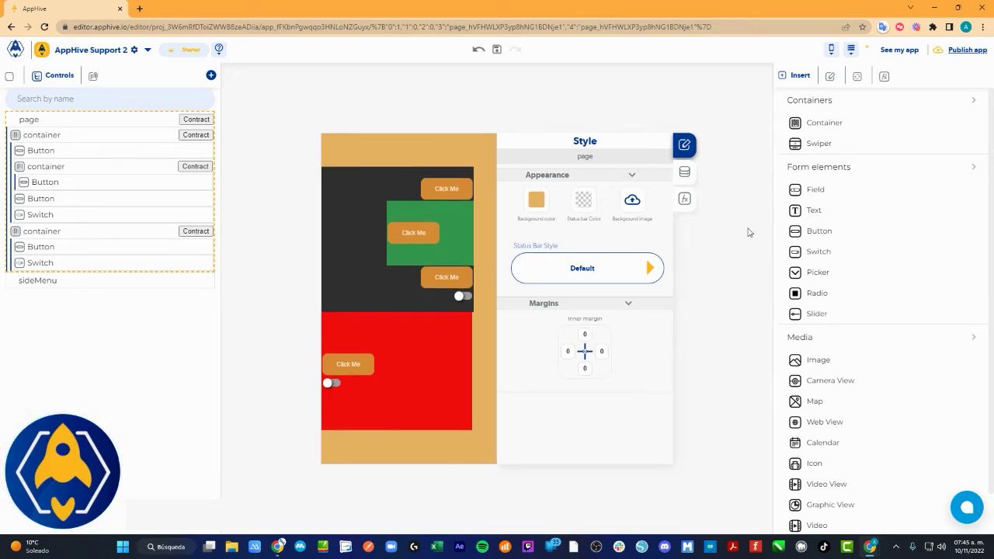
pyautogui.click(381, 371)
pyautogui.press('Delete')
pyautogui.click(398, 349)
pyautogui.press('Delete')
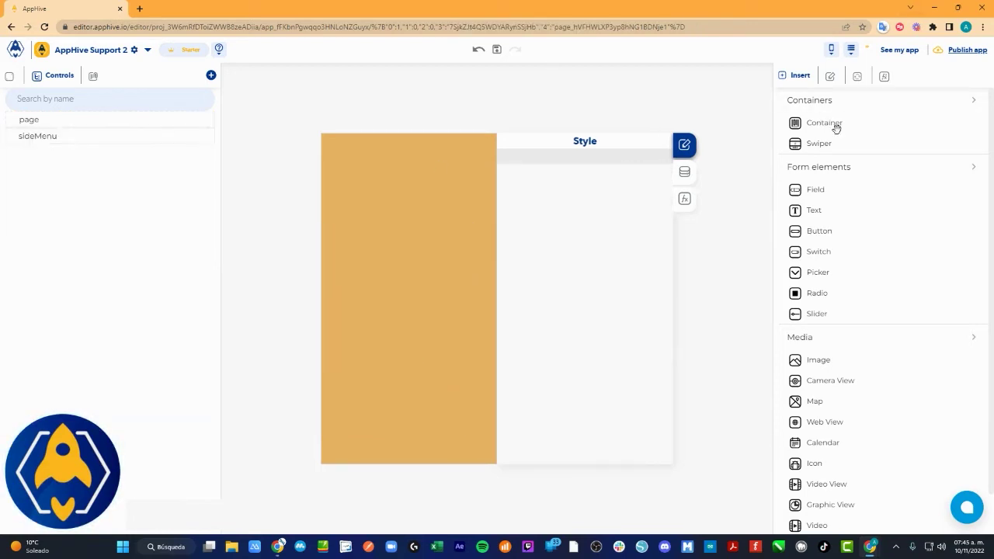
# Step: Add a new container to the page, increase its height to about double and give it a dark blue background colour
pyautogui.moveTo(836, 129); pyautogui.dragTo(411, 287)
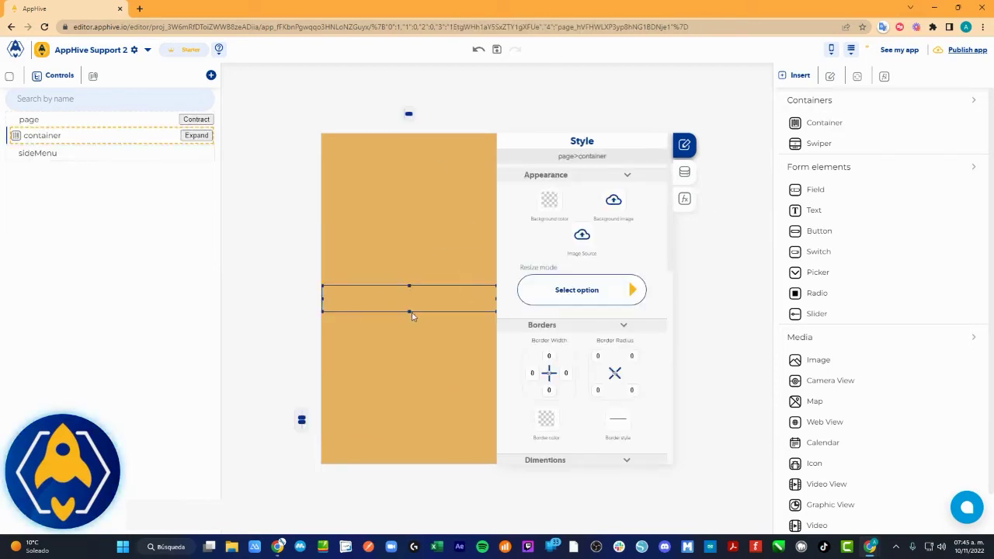
pyautogui.moveTo(408, 309); pyautogui.dragTo(409, 342)
pyautogui.click(549, 200)
pyautogui.click(480, 240)
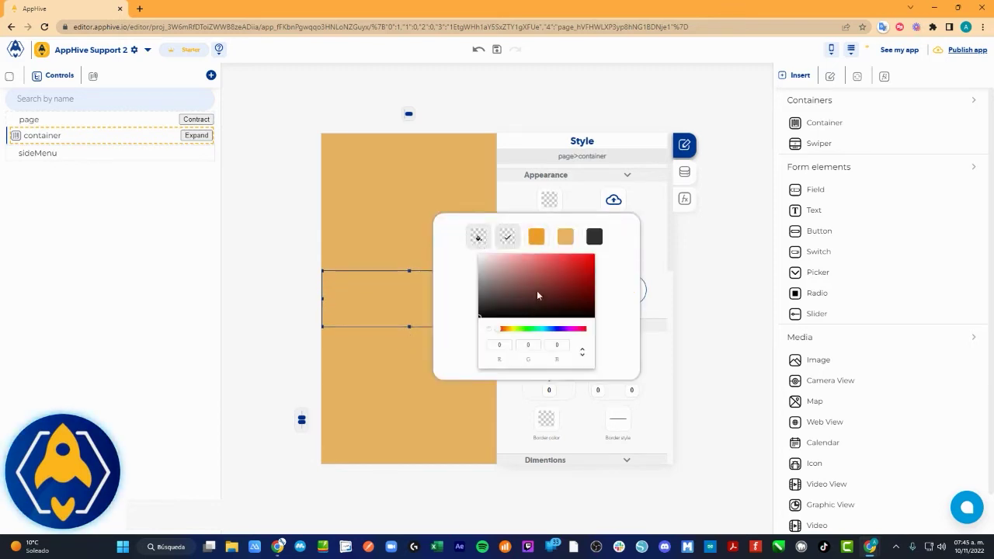
pyautogui.click(556, 330)
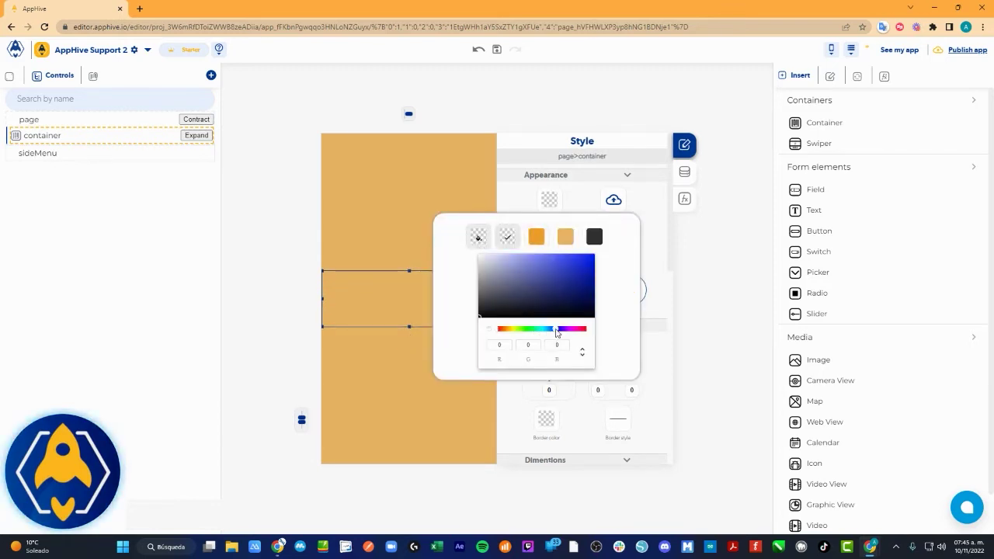
pyautogui.click(572, 287)
pyautogui.click(365, 301)
# Step: Turn the blue container into a thin bar at the page's bottom edge and add a Button inside it
pyautogui.moveTo(301, 423)
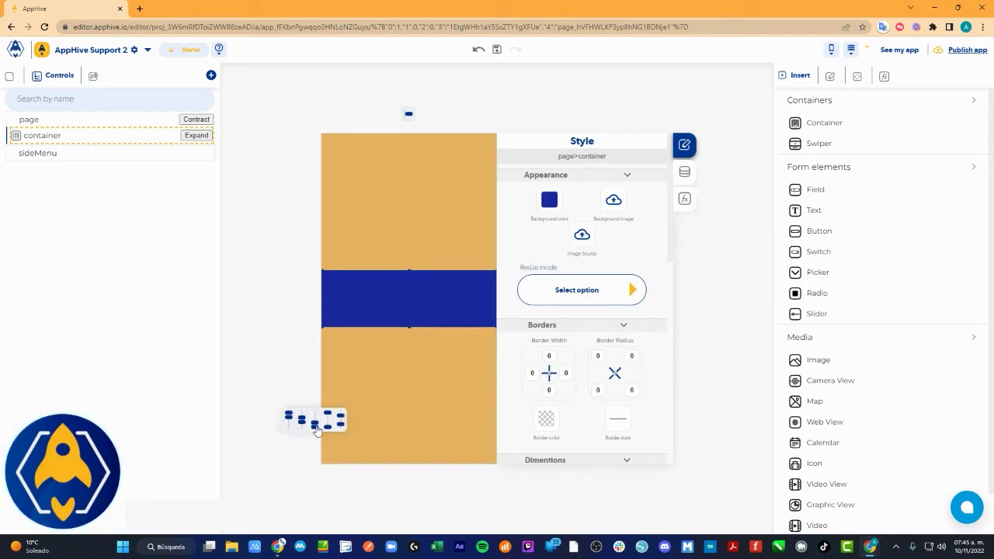
pyautogui.click(315, 427)
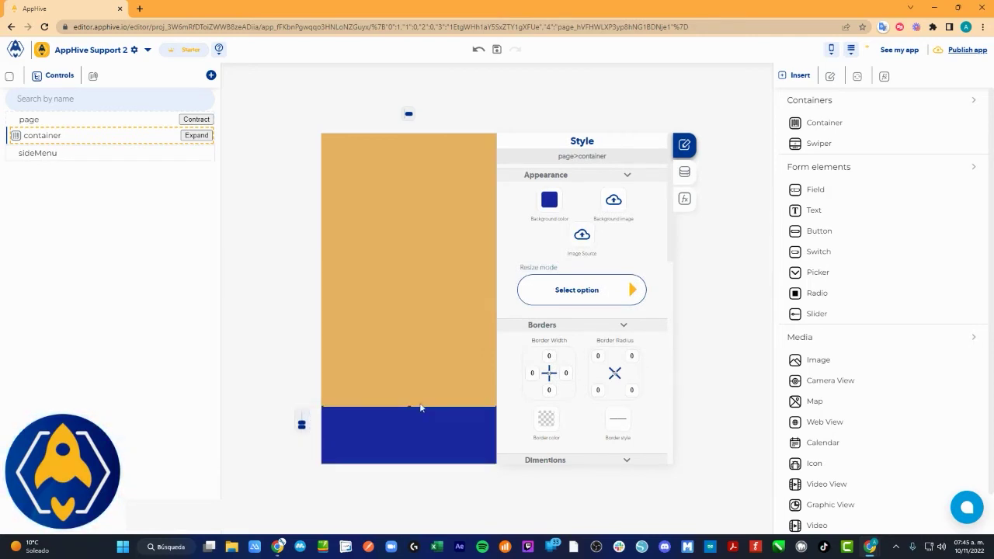
pyautogui.moveTo(410, 416)
pyautogui.mouseDown()
pyautogui.moveTo(415, 437)
pyautogui.moveTo(400, 432)
pyautogui.mouseUp()
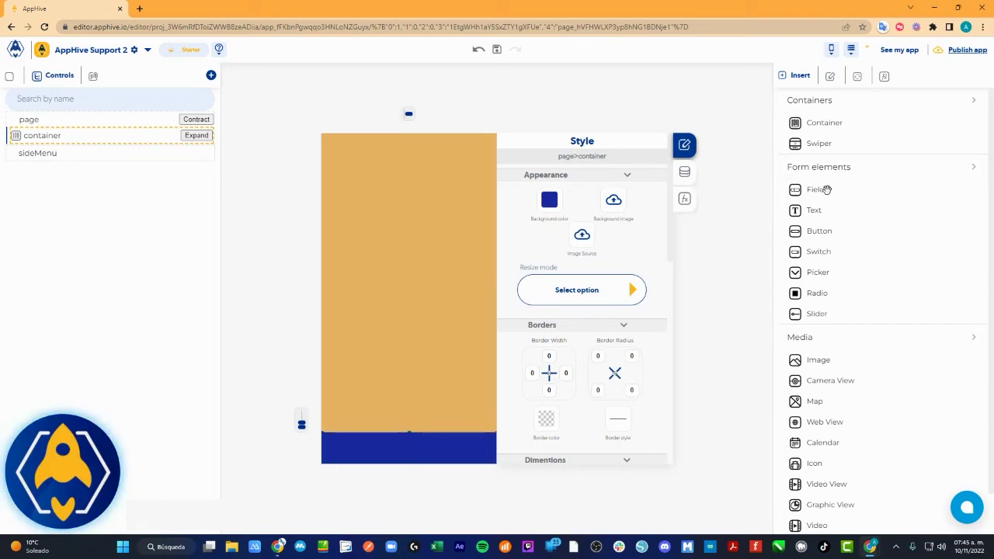
pyautogui.moveTo(816, 232); pyautogui.dragTo(413, 434)
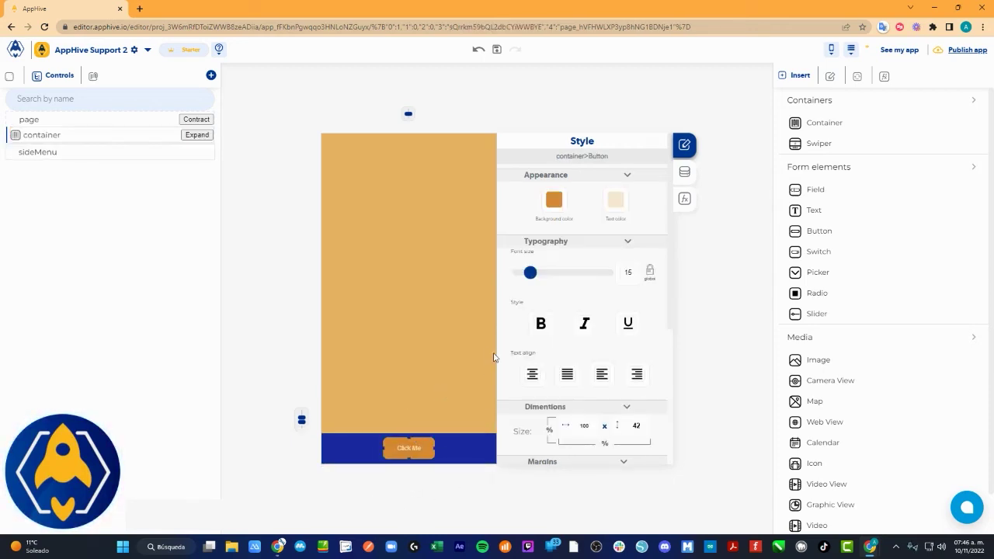
# Step: Align the Button to the right inside the blue bottom bar, and delete the bar together with its Button
pyautogui.click(425, 114)
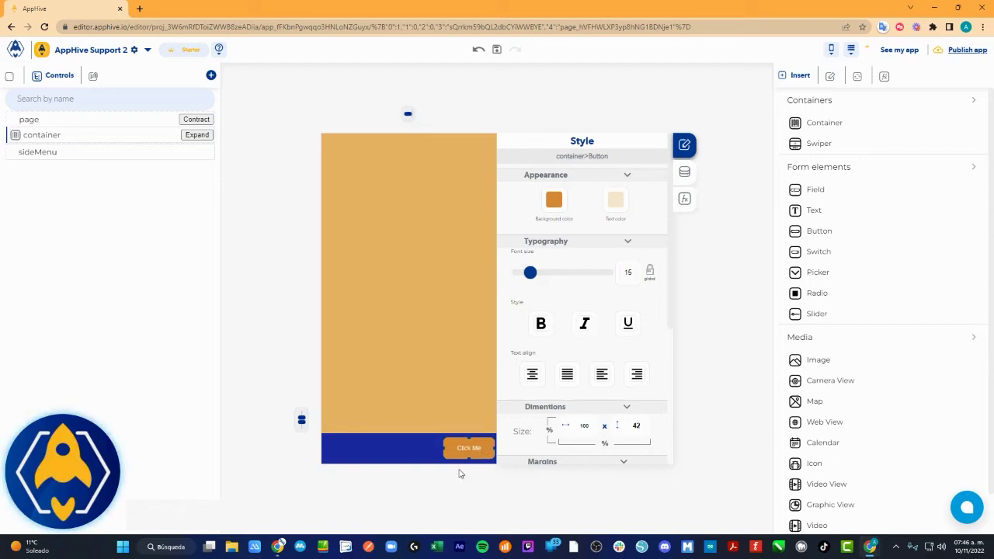
pyautogui.scroll(-5, 555, 434)
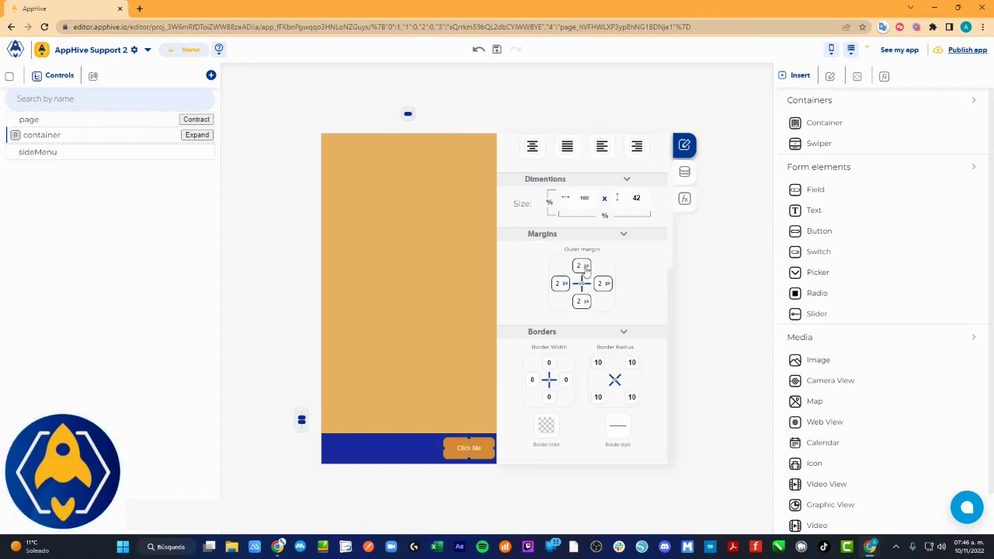
pyautogui.click(385, 438)
pyautogui.press('Delete')
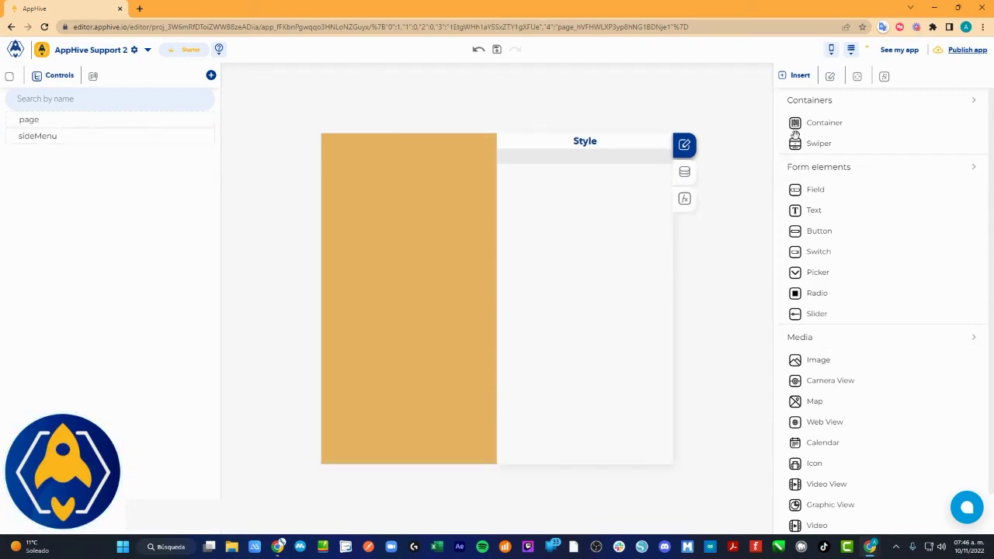
# Step: Add a new container to the page, centre it vertically and give it a red background colour
pyautogui.moveTo(822, 122); pyautogui.dragTo(424, 286)
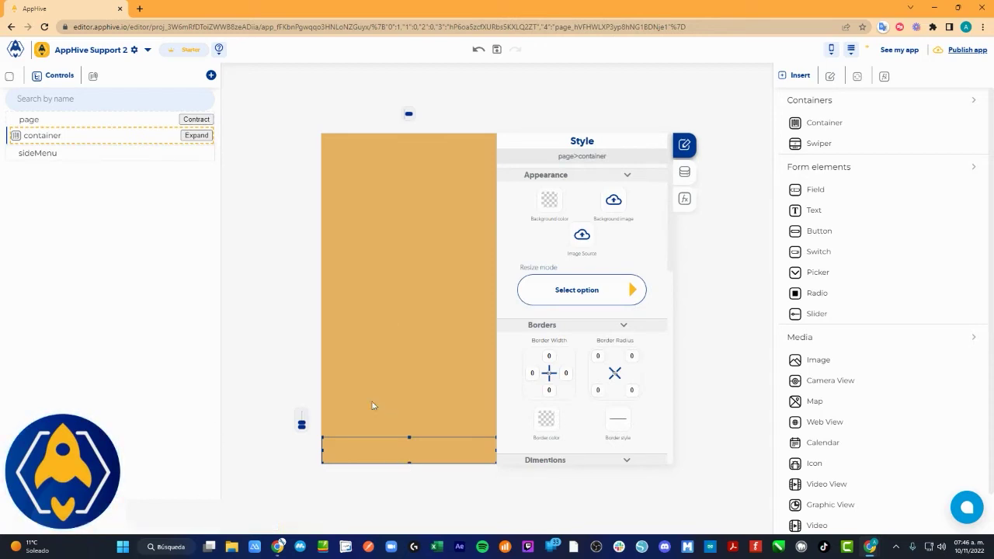
pyautogui.click(279, 424)
pyautogui.moveTo(415, 122)
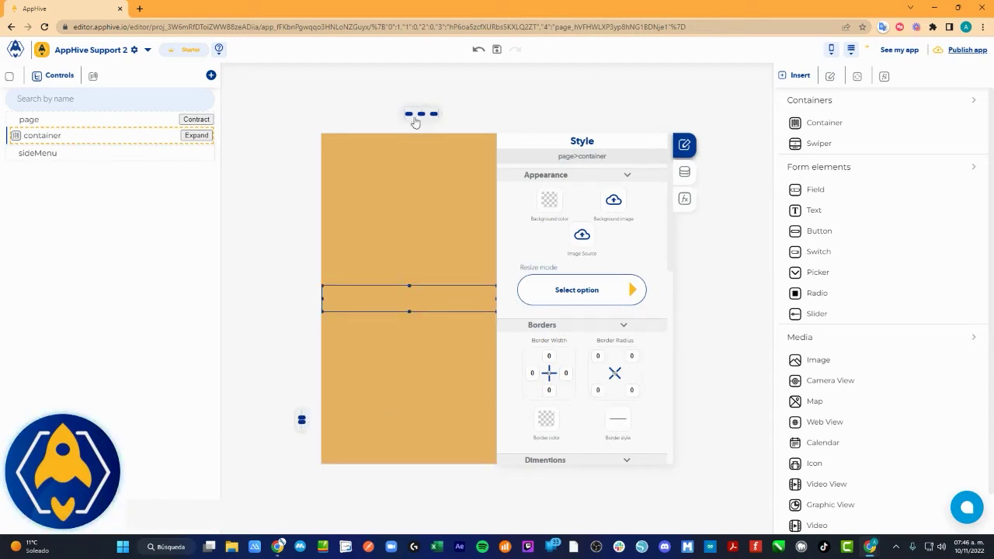
pyautogui.click(549, 199)
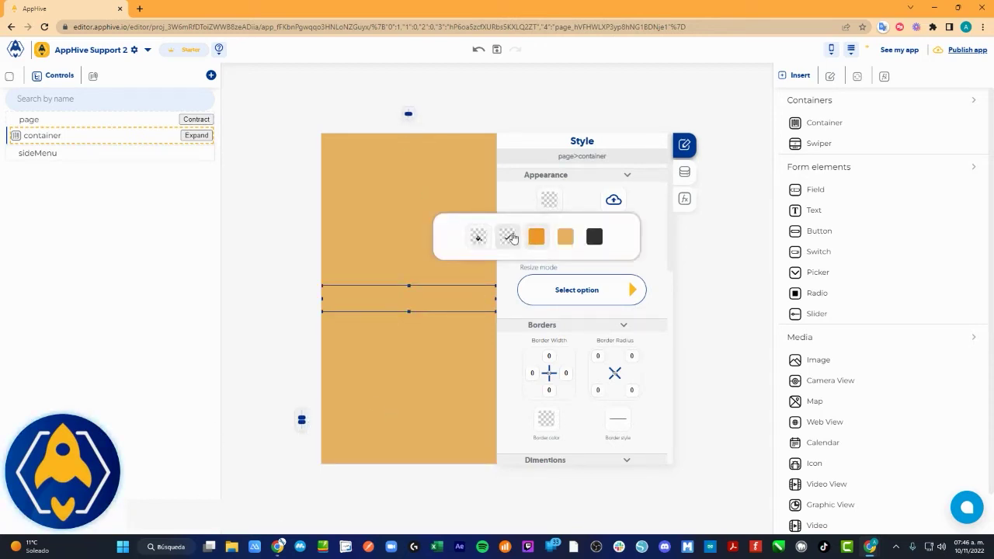
pyautogui.click(479, 236)
# Step: Switch the red container's width from percent to a fixed value and set its size to 150 by 150
pyautogui.scroll(-4, 577, 333)
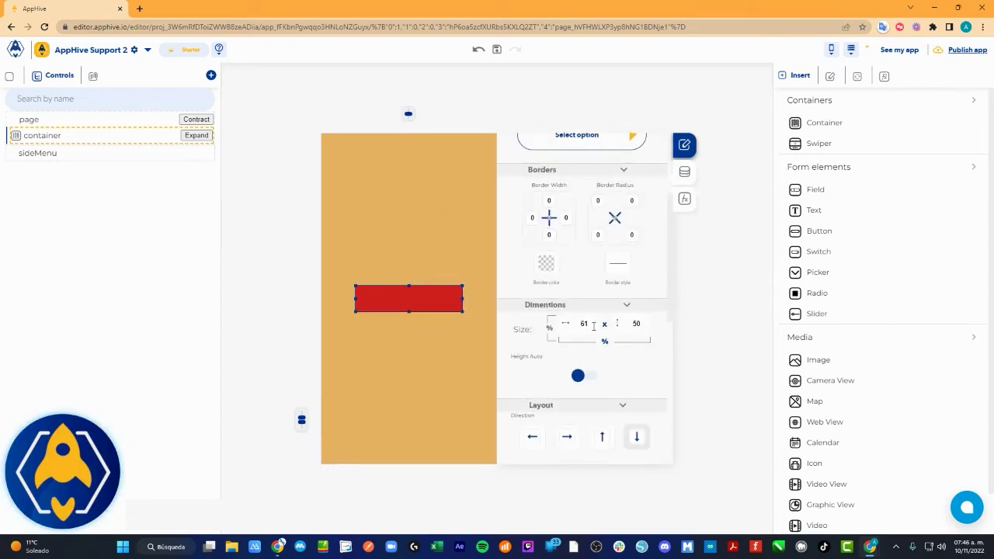
pyautogui.doubleClick(584, 323)
pyautogui.write('5')
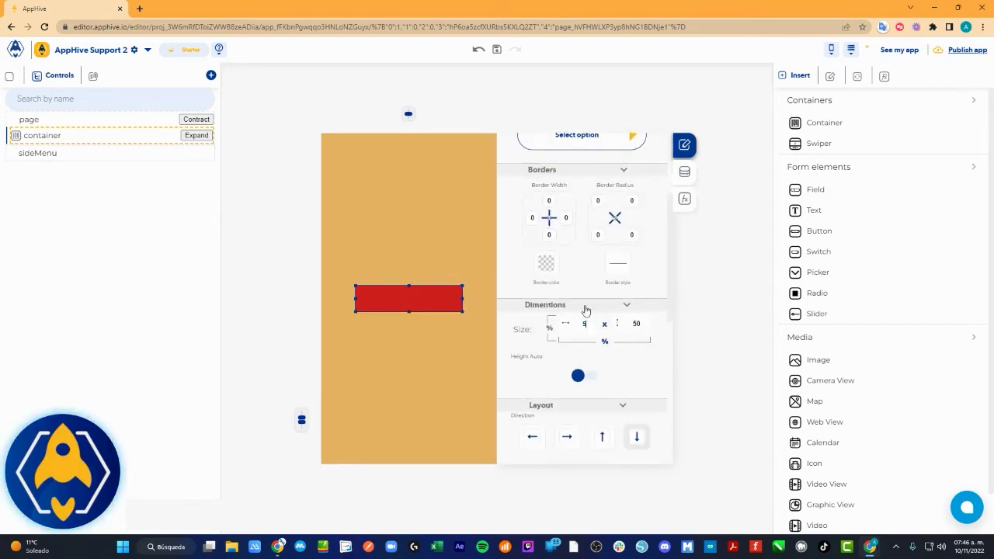
pyautogui.write('0')
pyautogui.moveTo(581, 321); pyautogui.dragTo(561, 322)
pyautogui.write('150')
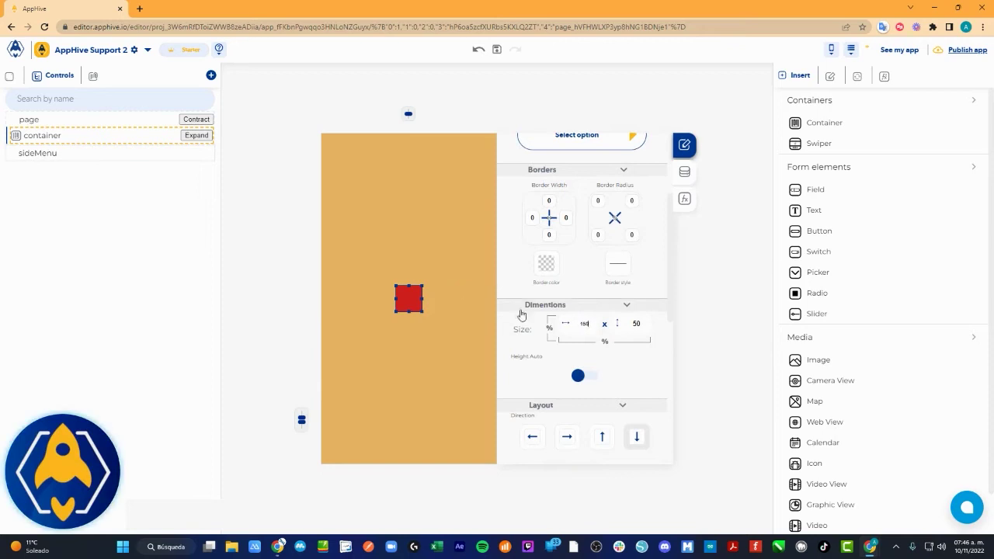
pyautogui.click(627, 324)
pyautogui.write('1')
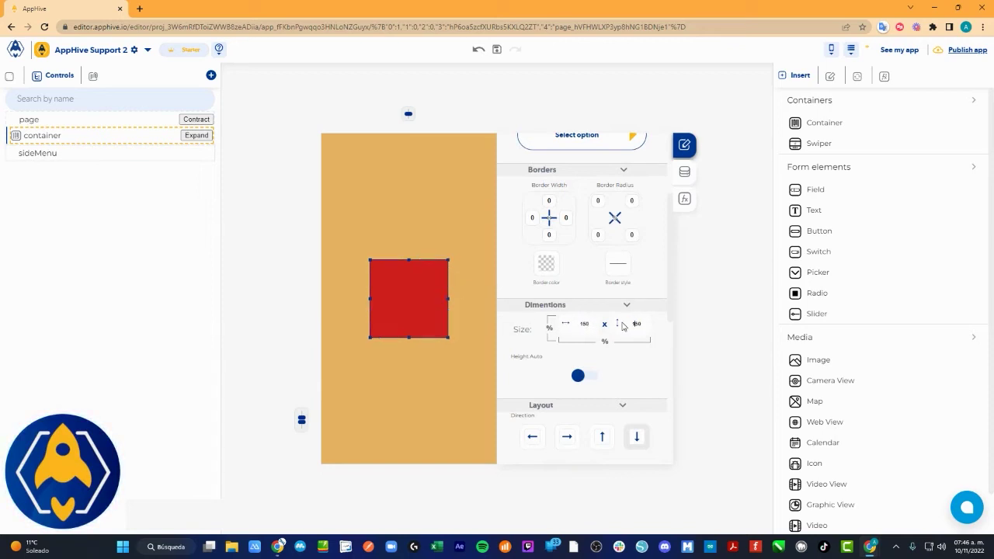
# Step: Add a container inside the red one, make it fill 100 by 100 percent and give it a blue background
pyautogui.moveTo(827, 124); pyautogui.dragTo(383, 304)
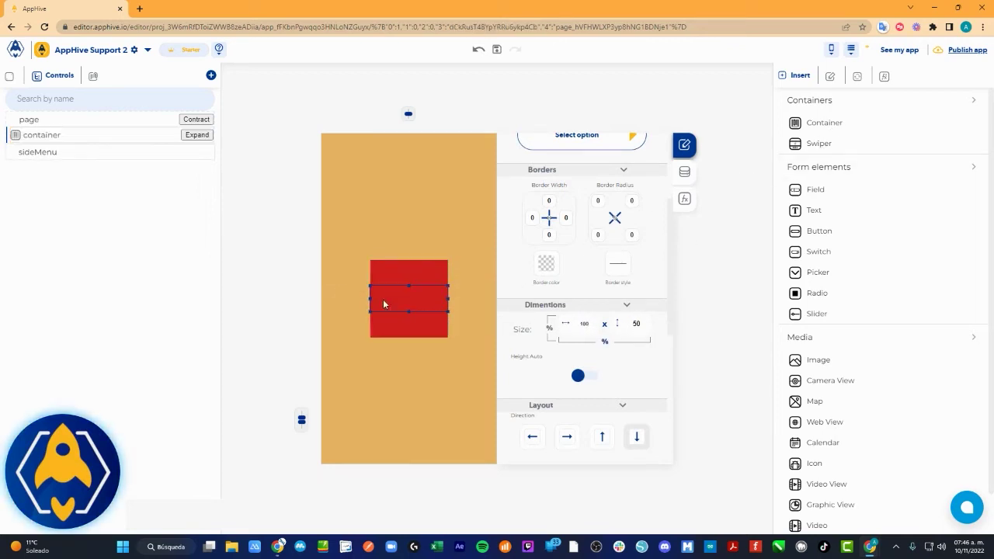
pyautogui.click(551, 329)
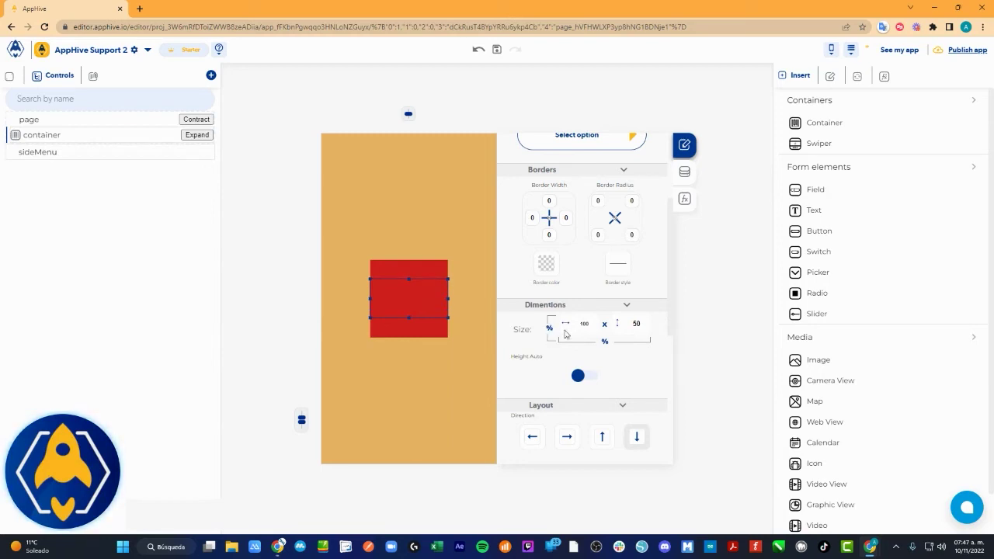
pyautogui.click(604, 342)
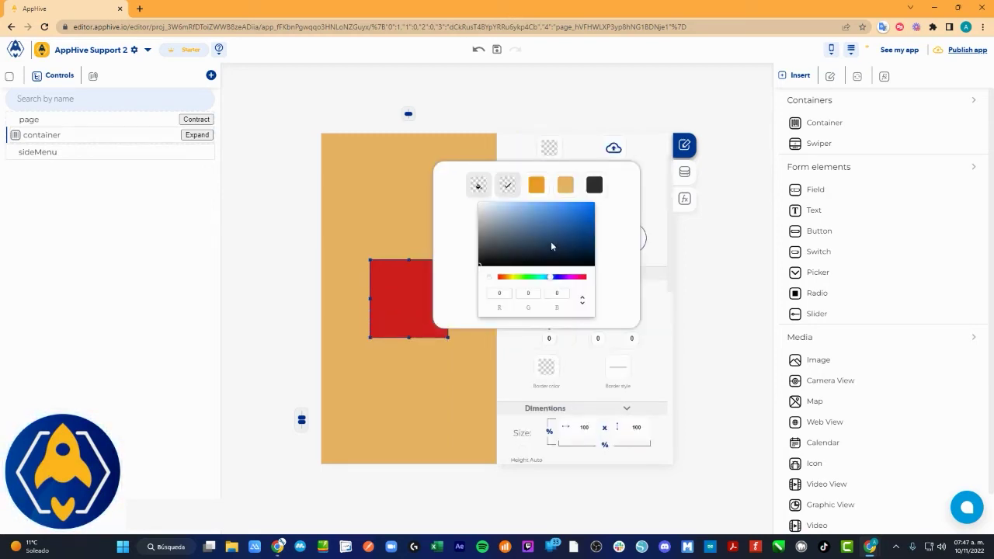
pyautogui.click(567, 219)
# Step: Reduce the blue inner container to 80 percent of the red container in width and height
pyautogui.click(586, 426)
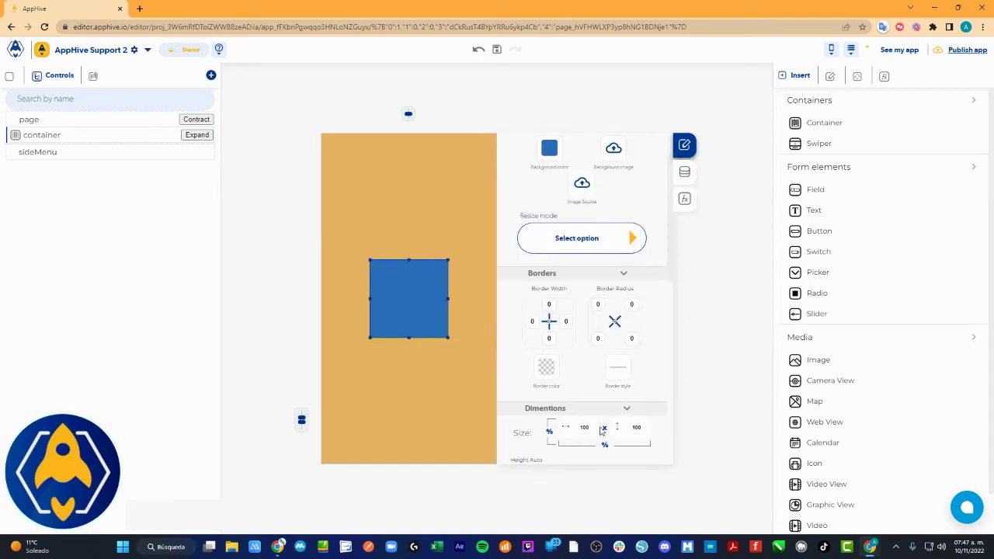
pyautogui.press('BackSpace')
pyautogui.press('BackSpace')
pyautogui.press('BackSpace')
pyautogui.write('80')
# Step: Add a container with a dark background above the red container and paste a copy of it below the red one
pyautogui.moveTo(837, 124); pyautogui.dragTo(413, 338)
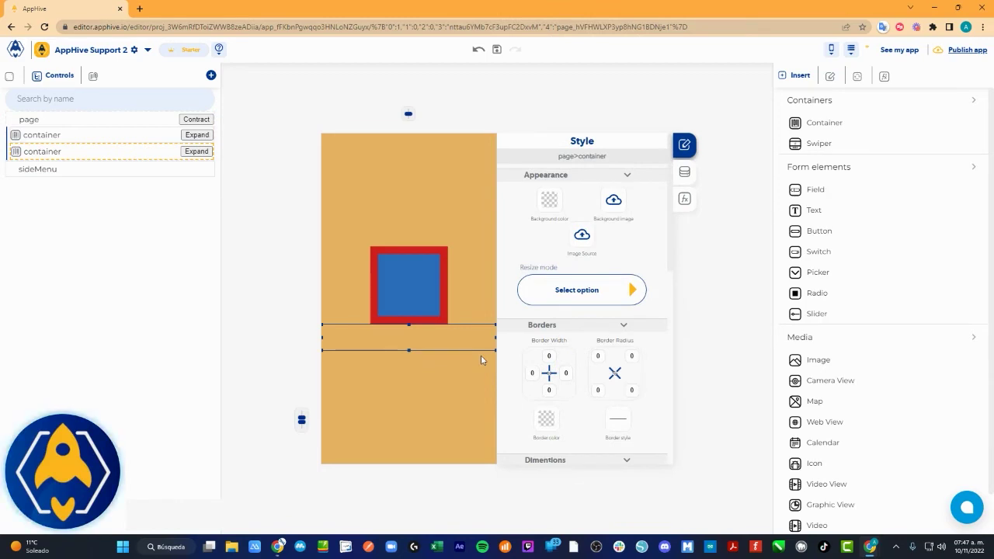
pyautogui.click(551, 203)
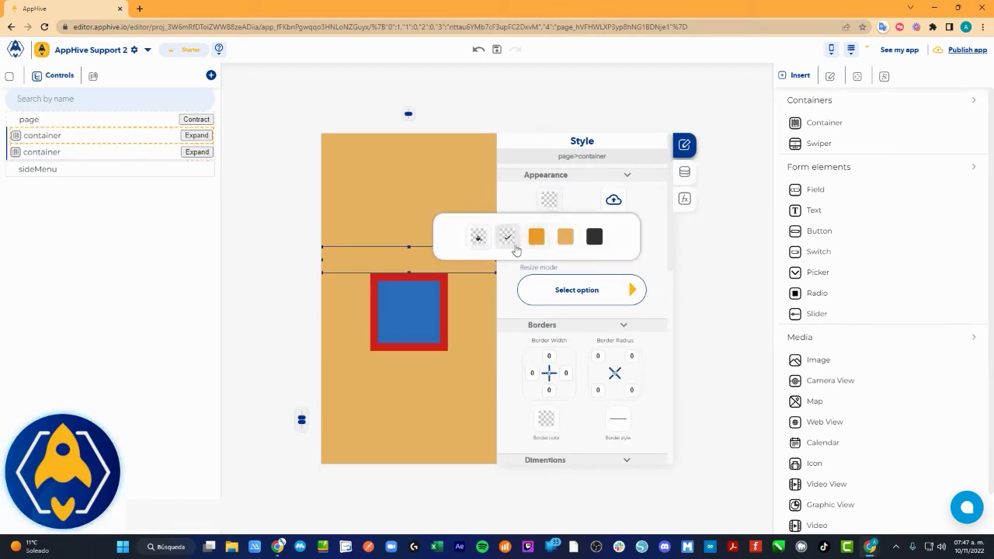
pyautogui.click(594, 237)
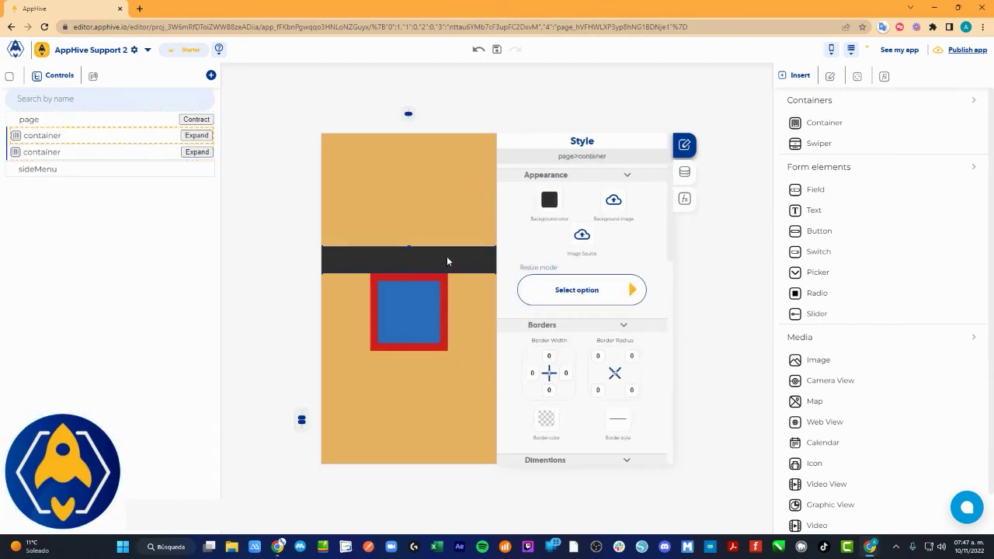
pyautogui.click(447, 262)
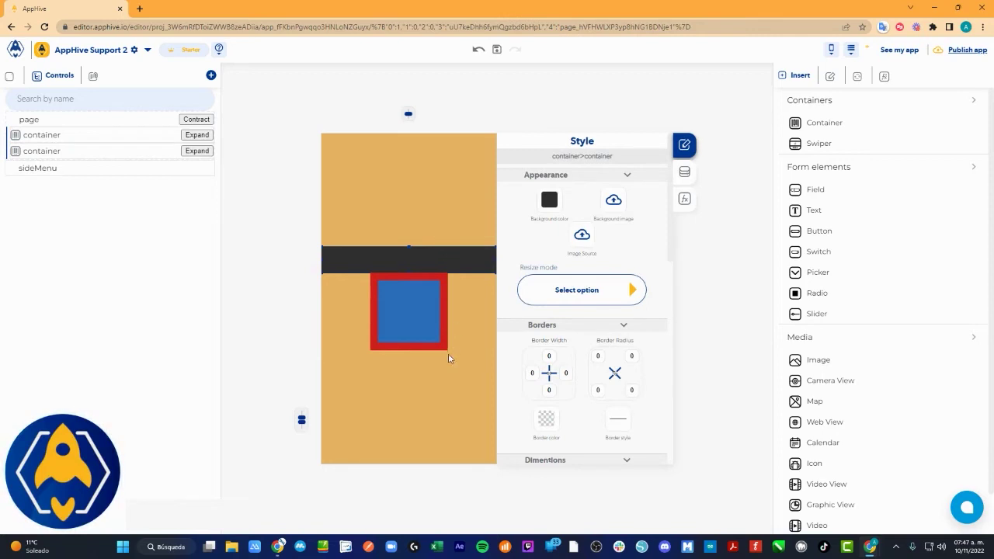
pyautogui.hotkey('ctrl', 'v')
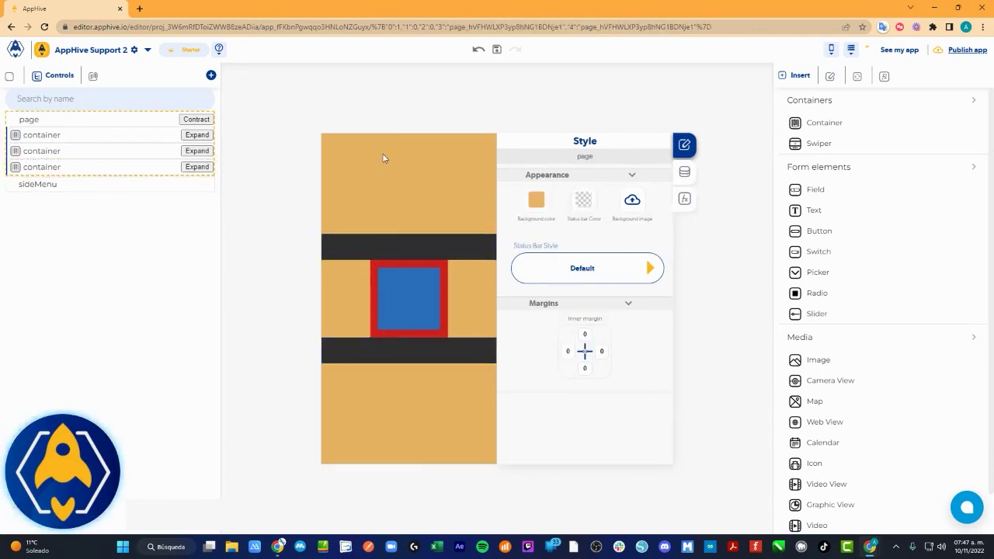
# Step: Unlink the inner and outer margin sides of the red container and set its top outer margin to 25 px
pyautogui.click(443, 279)
pyautogui.scroll(-3, 575, 295)
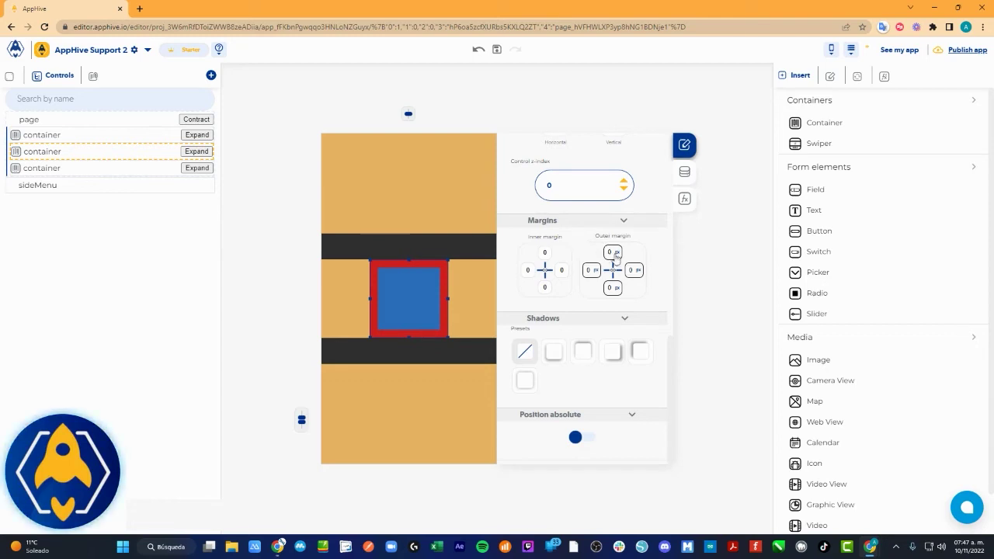
pyautogui.click(562, 269)
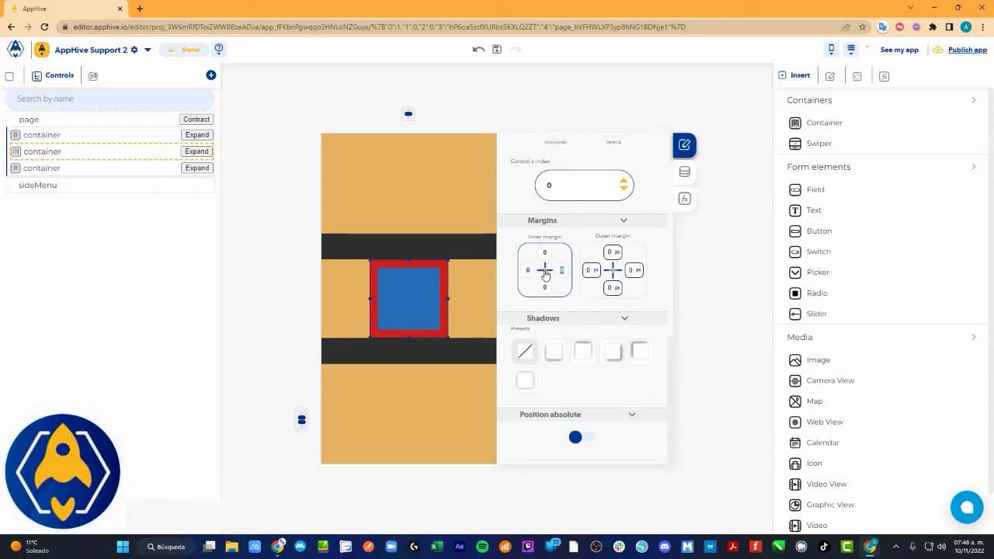
pyautogui.click(544, 269)
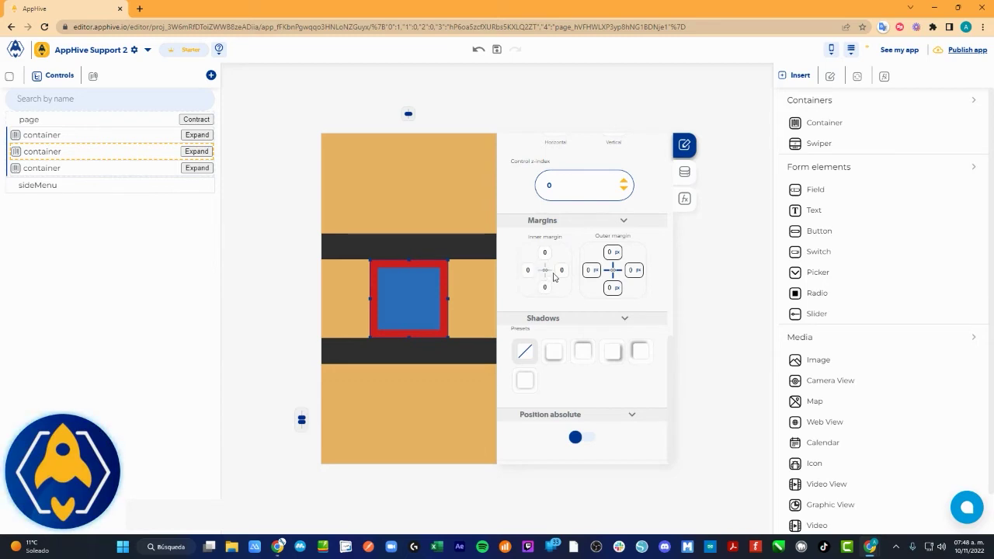
pyautogui.click(604, 268)
pyautogui.click(612, 252)
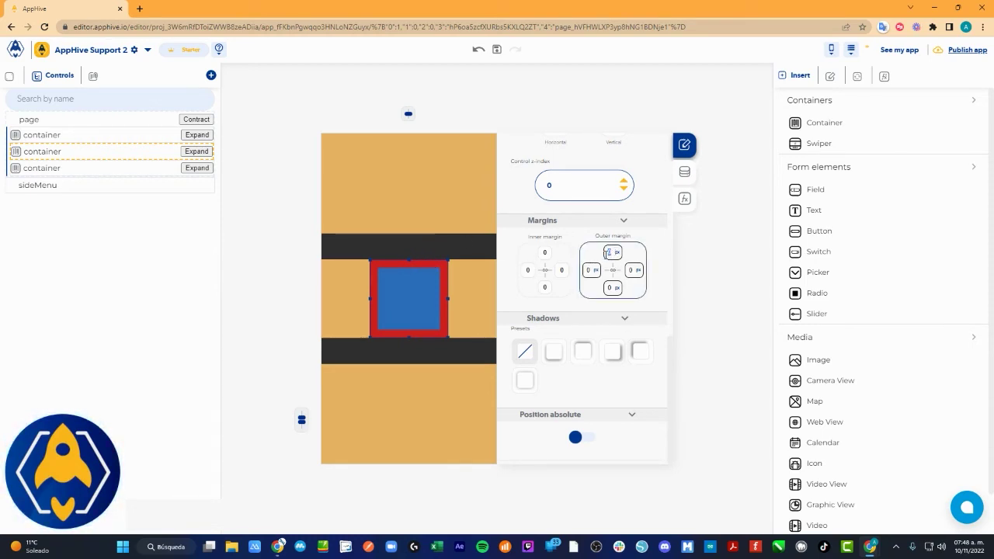
pyautogui.write('25')
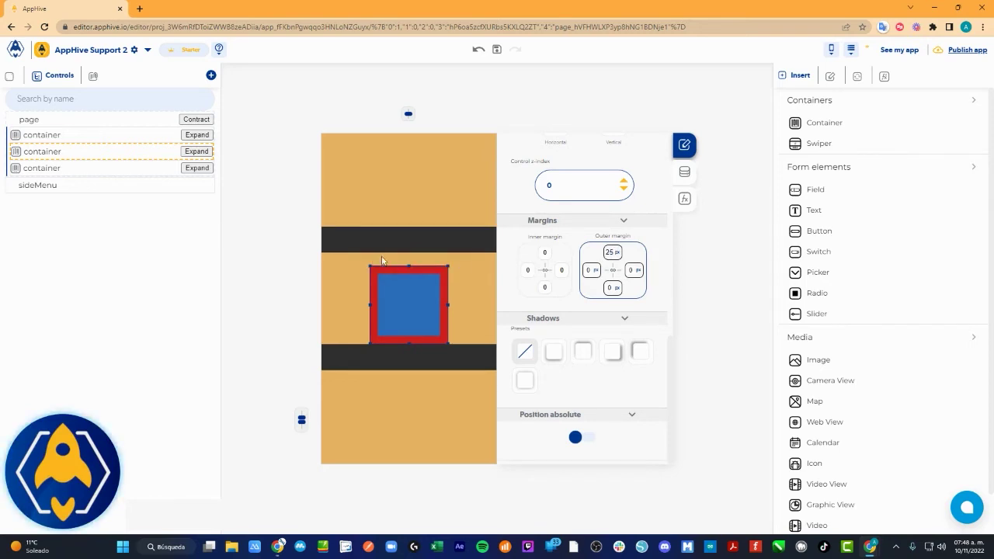
# Step: Try placing a Button in the gap between the upper dark bar and the red container, and delete it
pyautogui.click(455, 271)
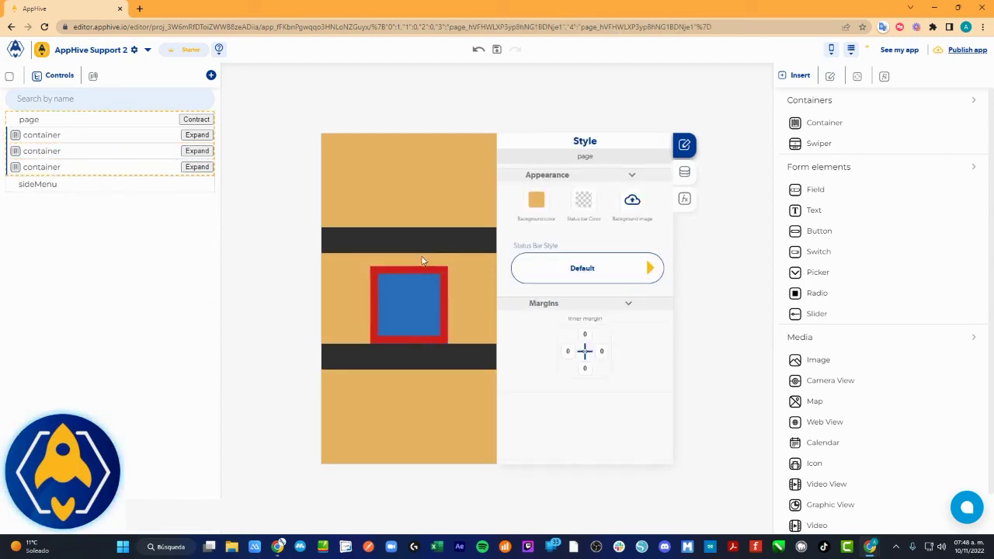
pyautogui.moveTo(823, 230); pyautogui.dragTo(428, 263)
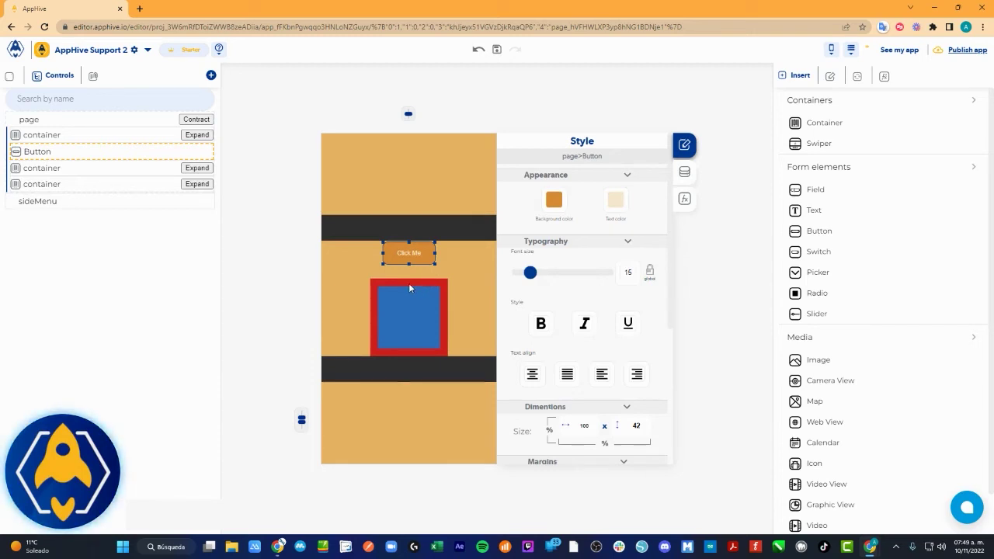
pyautogui.press('Delete')
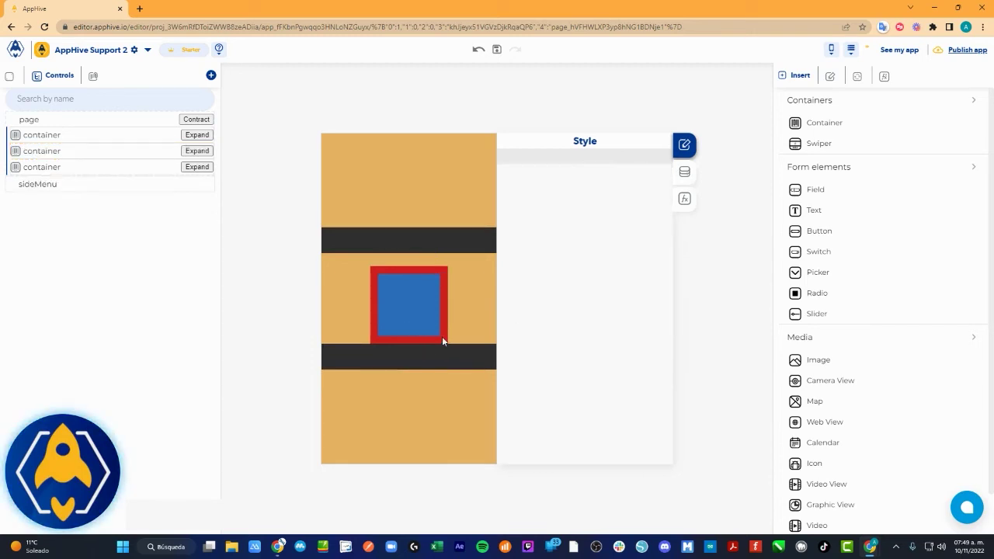
# Step: Set the red container's bottom outer margin to 50 px
pyautogui.click(442, 340)
pyautogui.scroll(-8, 620, 335)
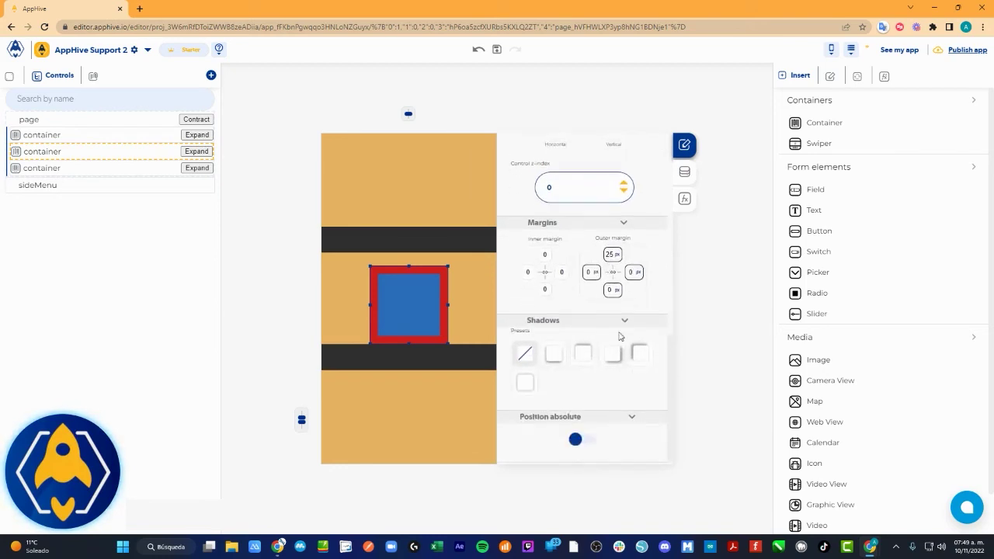
pyautogui.click(614, 290)
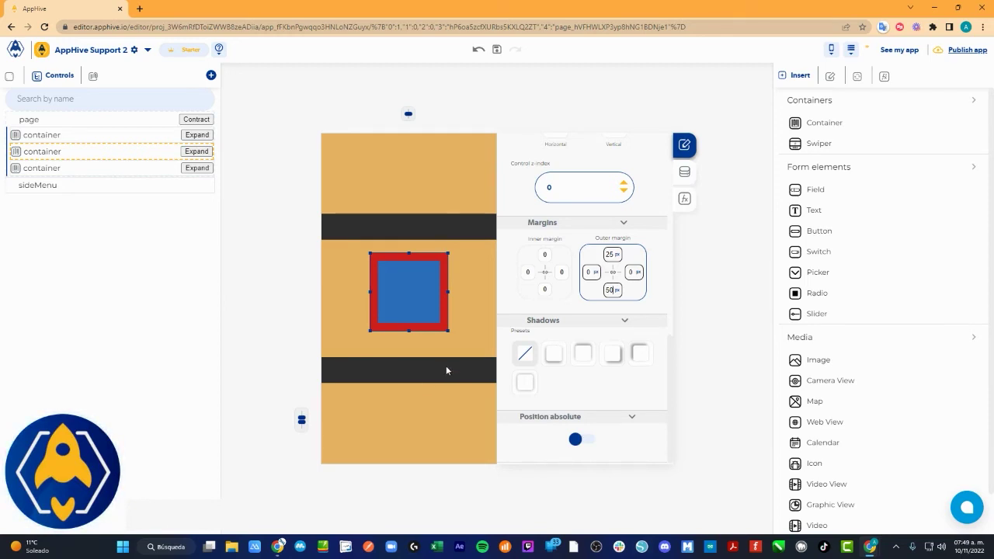
# Step: Set the red container's inner margin to 25 on all four sides and deselect it
pyautogui.click(546, 254)
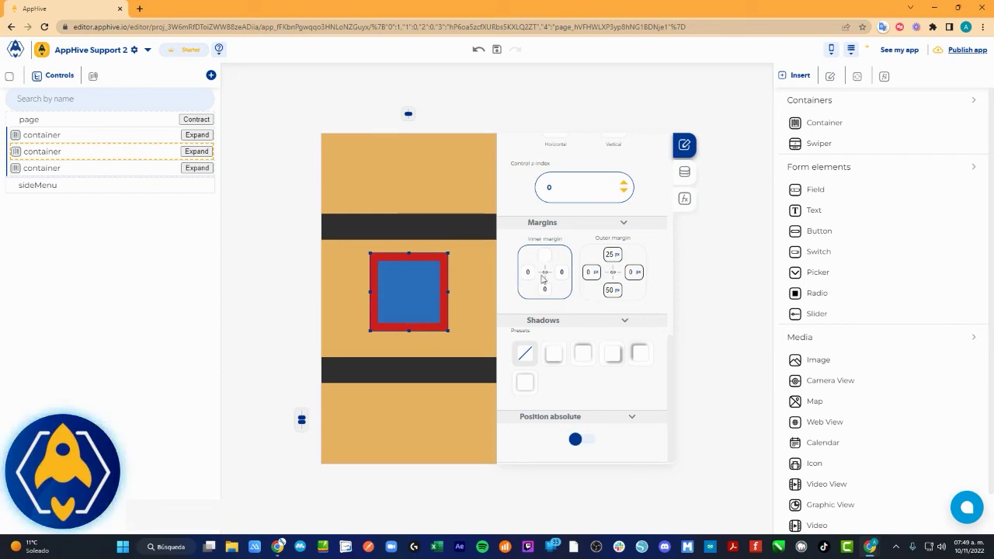
pyautogui.press('Return')
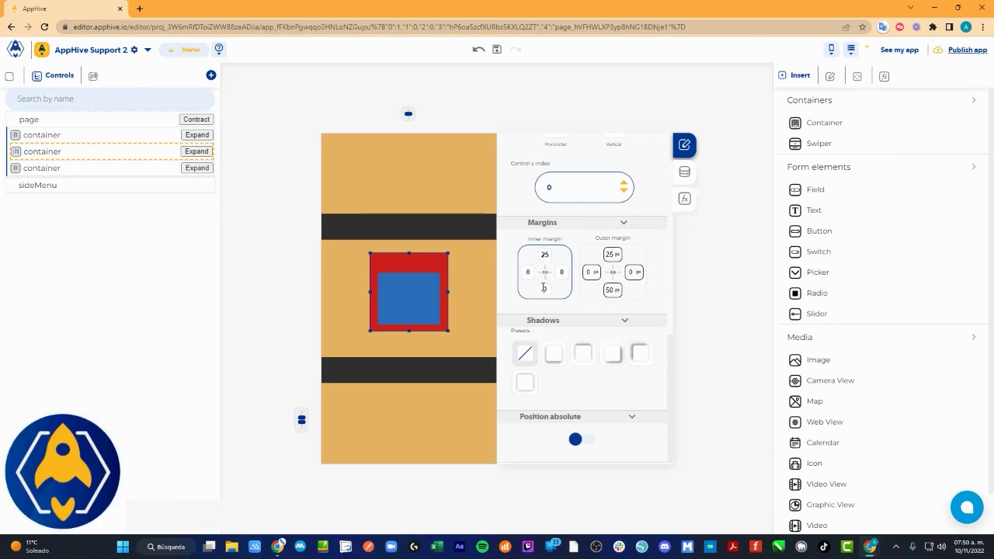
pyautogui.write('25')
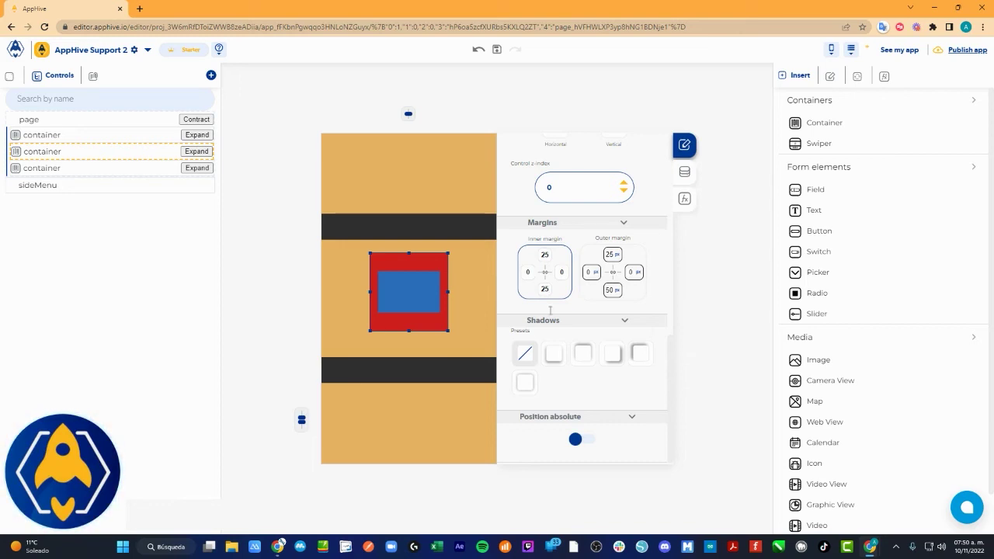
pyautogui.click(558, 272)
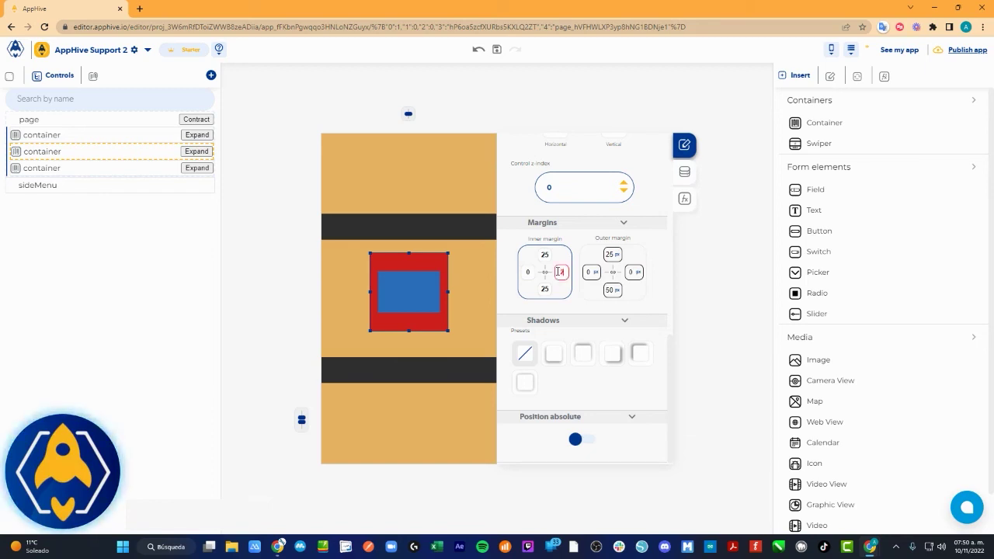
pyautogui.write('2525')
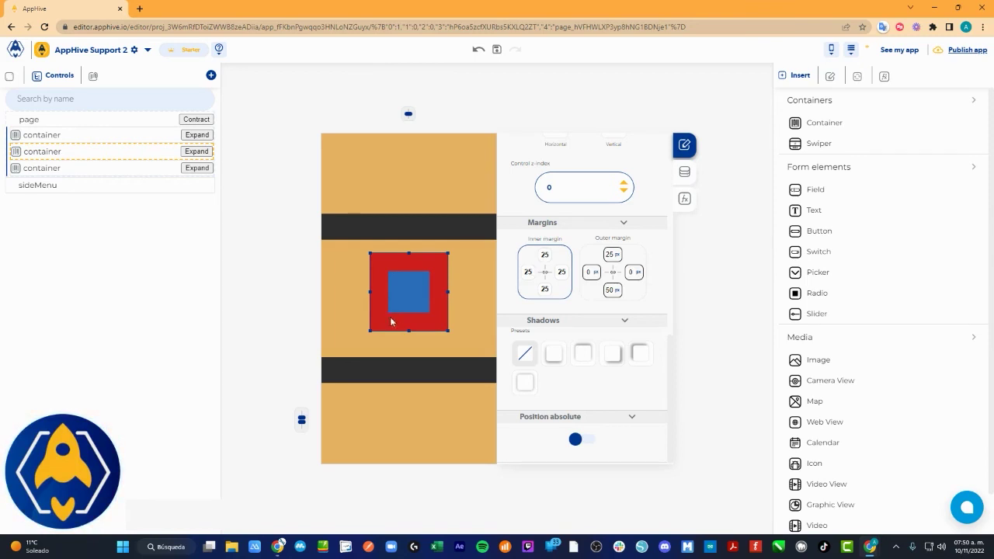
pyautogui.click(429, 355)
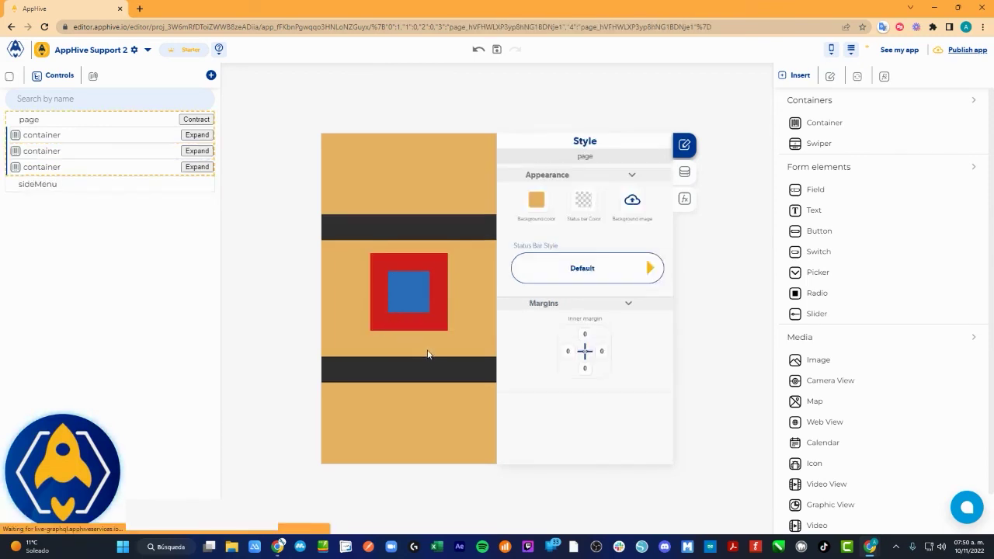
# Step: Set the red container's bottom inner margin to 0, link the sides again and set the inner margin to 0 all around
pyautogui.click(420, 315)
pyautogui.scroll(-5, 516, 361)
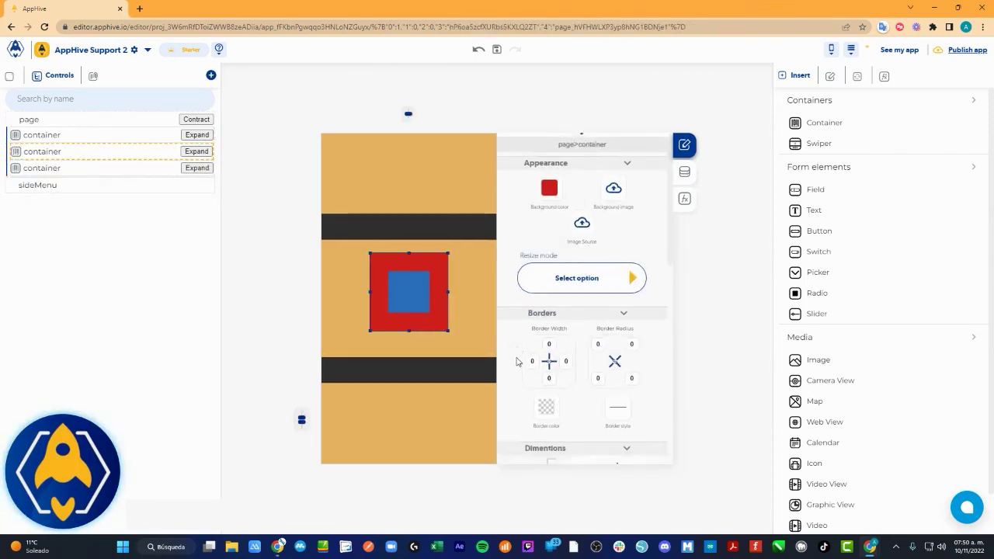
pyautogui.scroll(-3, 517, 361)
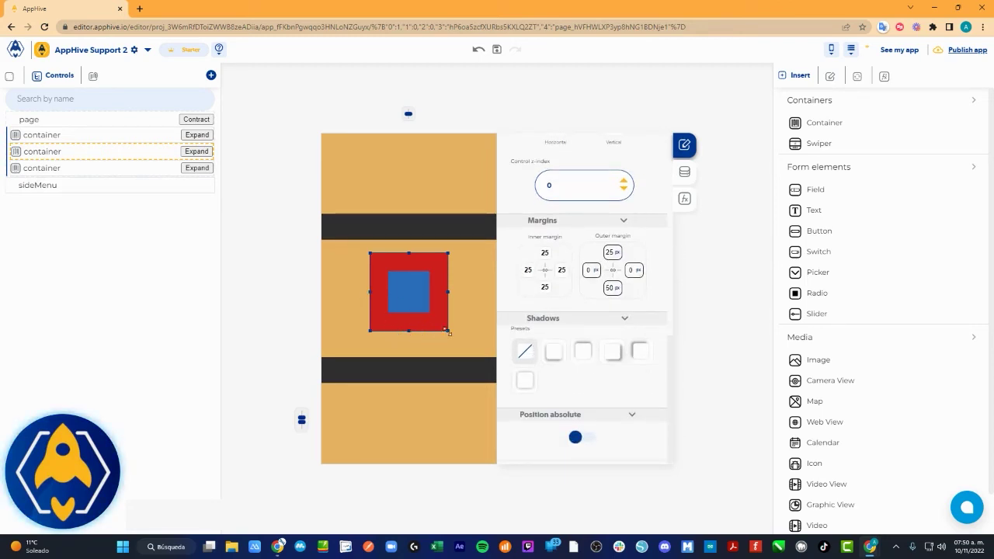
pyautogui.click(544, 288)
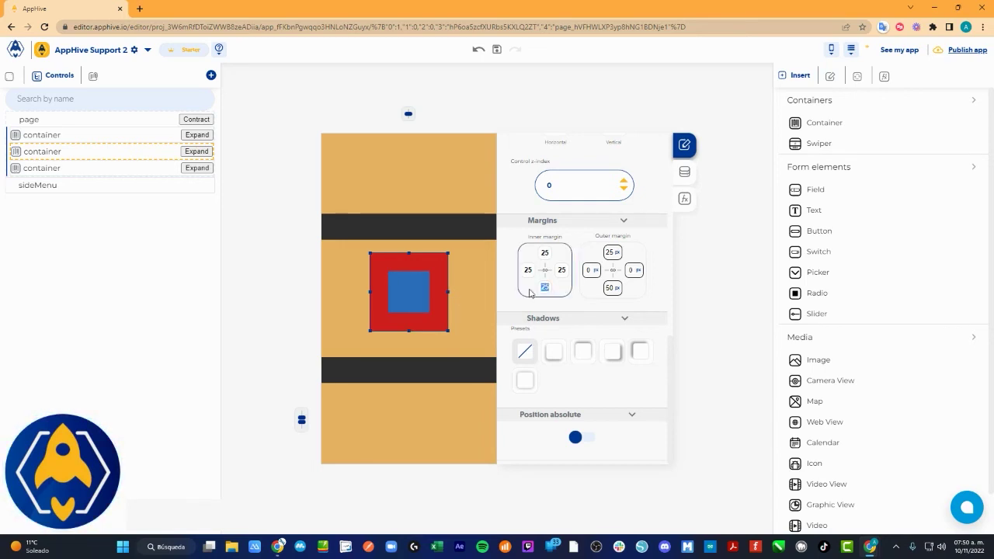
pyautogui.write('0')
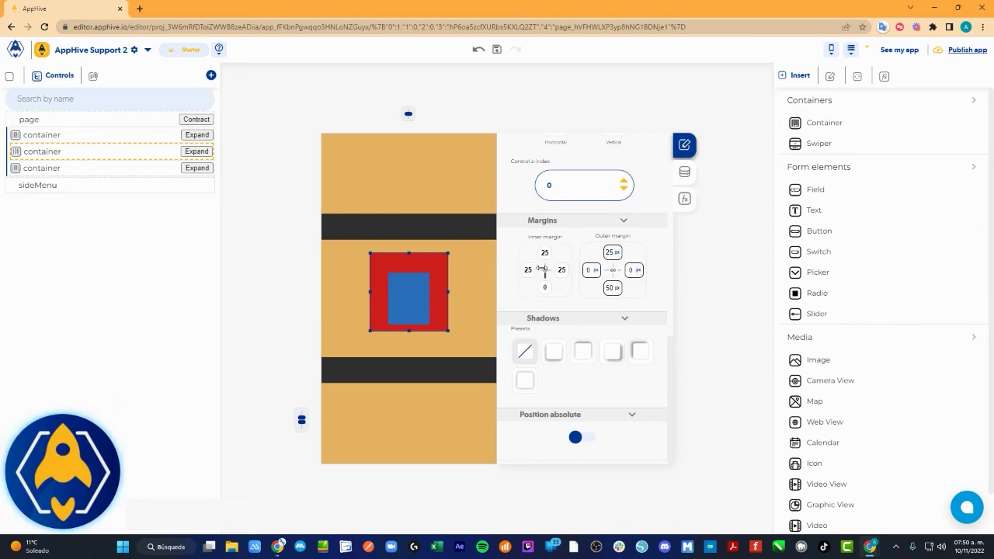
pyautogui.click(544, 288)
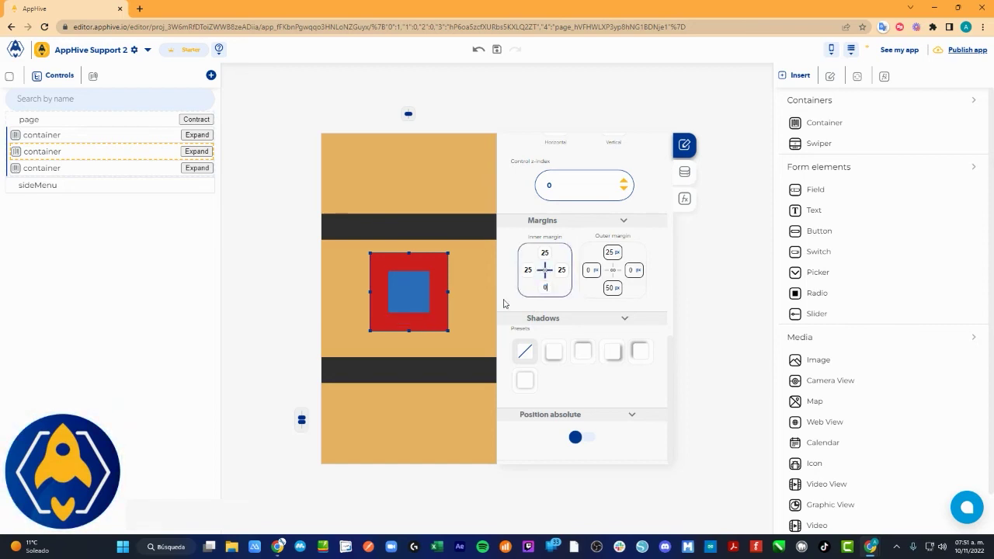
pyautogui.click(355, 303)
# Step: Delete the red container and one of the two dark containers from the page
pyautogui.click(444, 260)
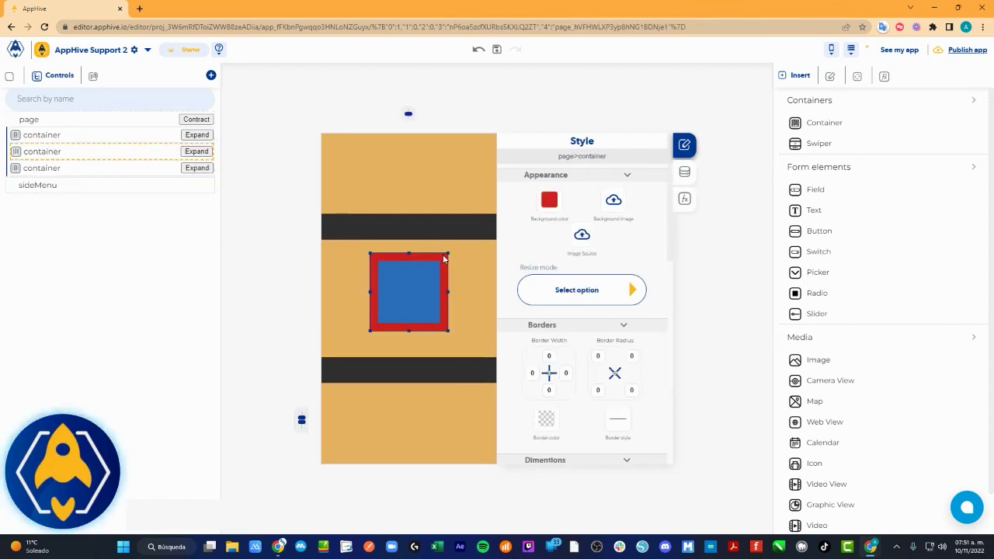
pyautogui.press('Delete')
pyautogui.click(455, 291)
pyautogui.press('Delete')
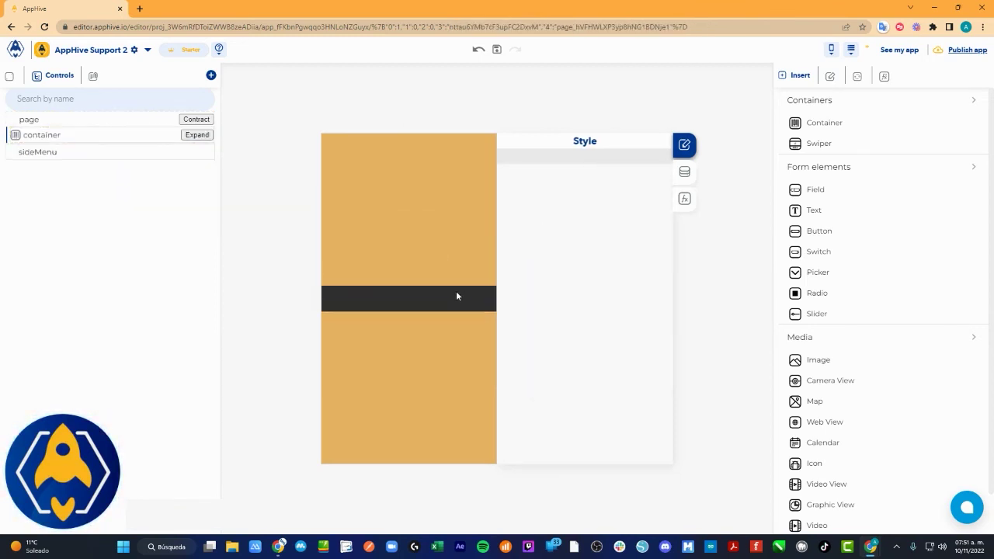
# Step: Change the remaining dark container's background to a custom medium blue and deselect it
pyautogui.click(456, 296)
pyautogui.click(548, 200)
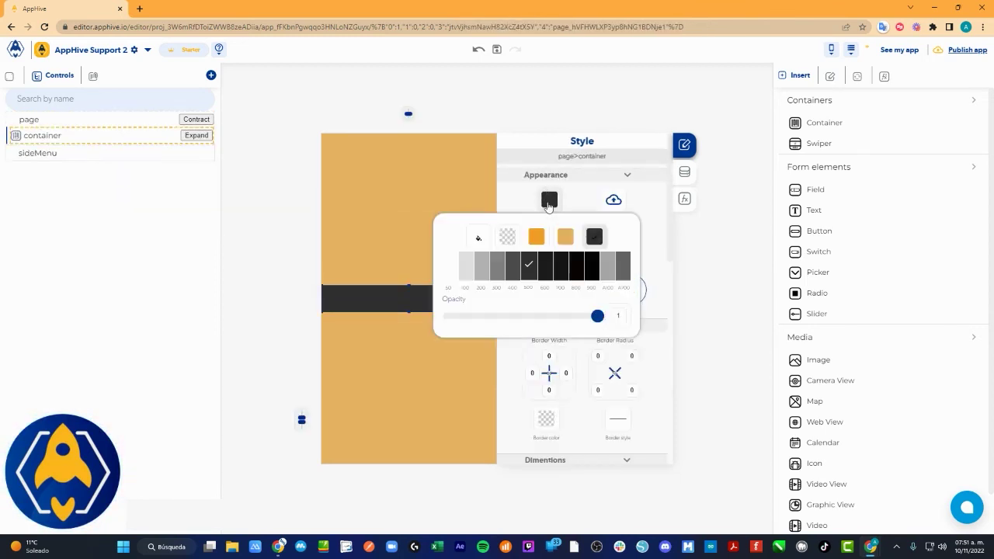
pyautogui.click(478, 237)
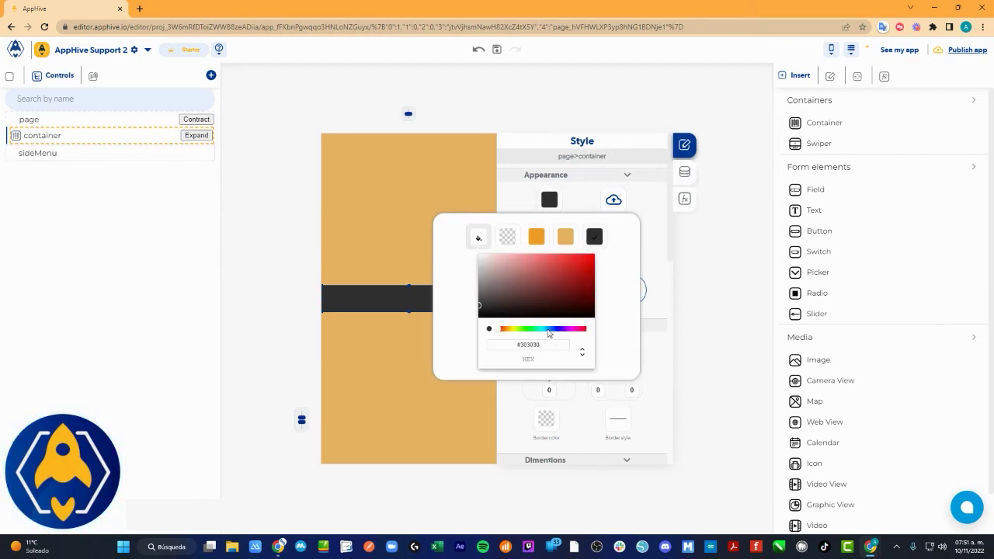
pyautogui.click(548, 330)
pyautogui.click(583, 264)
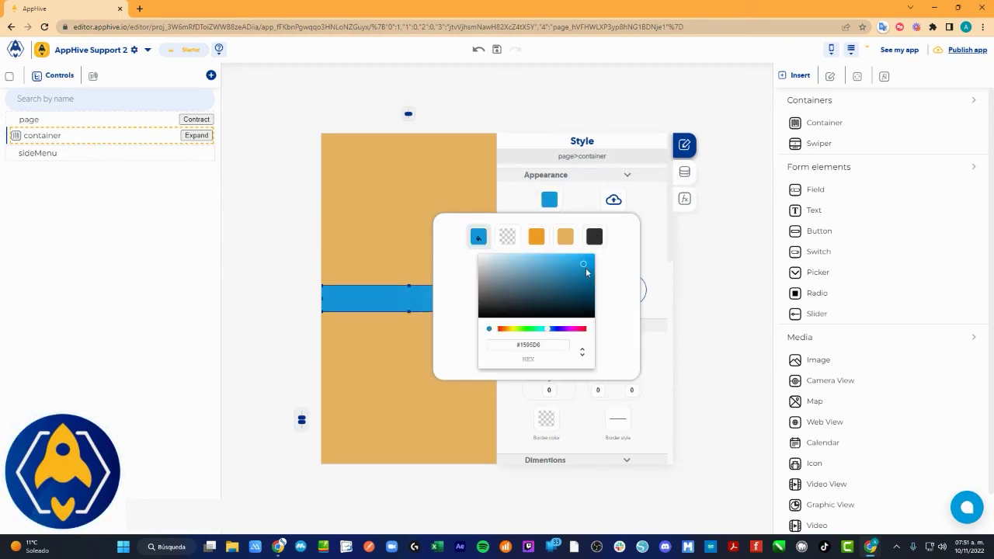
pyautogui.click(586, 267)
pyautogui.click(348, 355)
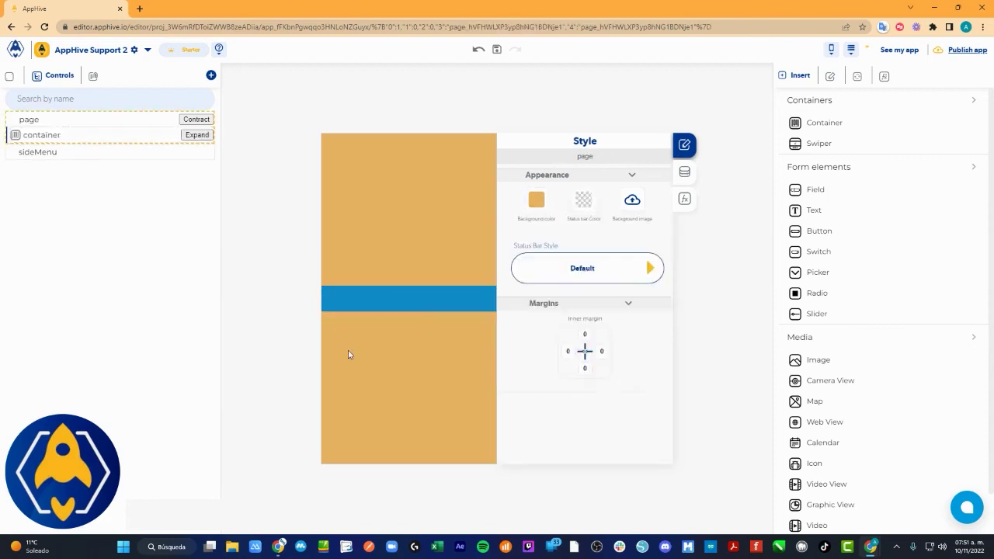
# Step: Enlarge the blue container to a height of about 73 and align it to the bottom of the page
pyautogui.click(409, 307)
pyautogui.moveTo(409, 312); pyautogui.dragTo(412, 324)
pyautogui.scroll(-8, 583, 310)
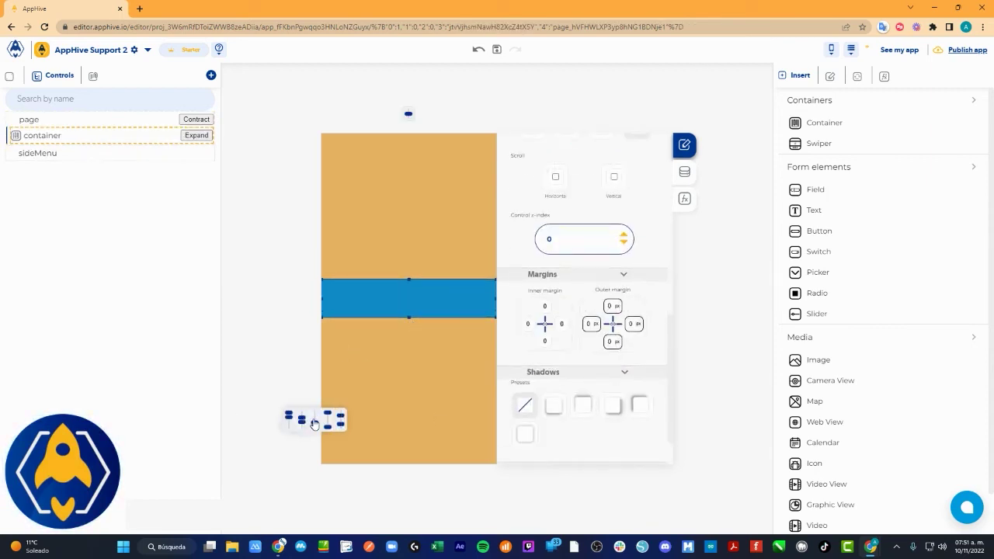
pyautogui.click(315, 425)
# Step: Place a Button right-aligned inside the blue container and set its outer margin to 0 px on all sides
pyautogui.moveTo(816, 230); pyautogui.dragTo(409, 444)
pyautogui.click(422, 115)
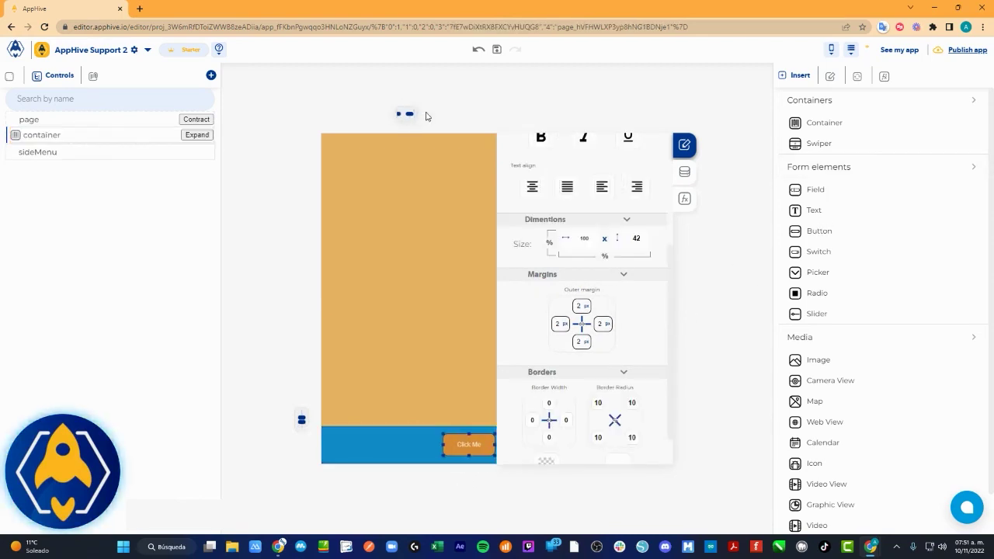
pyautogui.click(578, 341)
pyautogui.write('0')
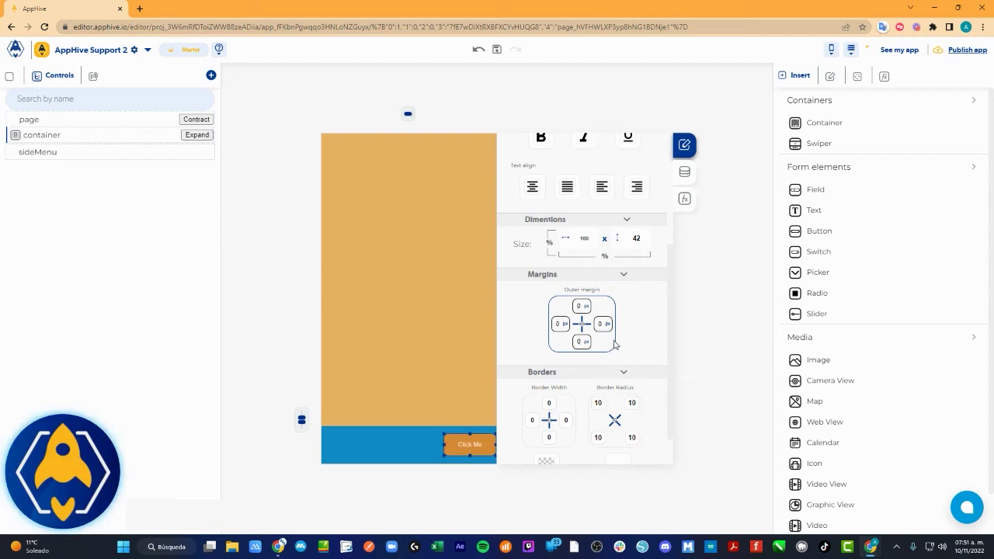
pyautogui.click(417, 449)
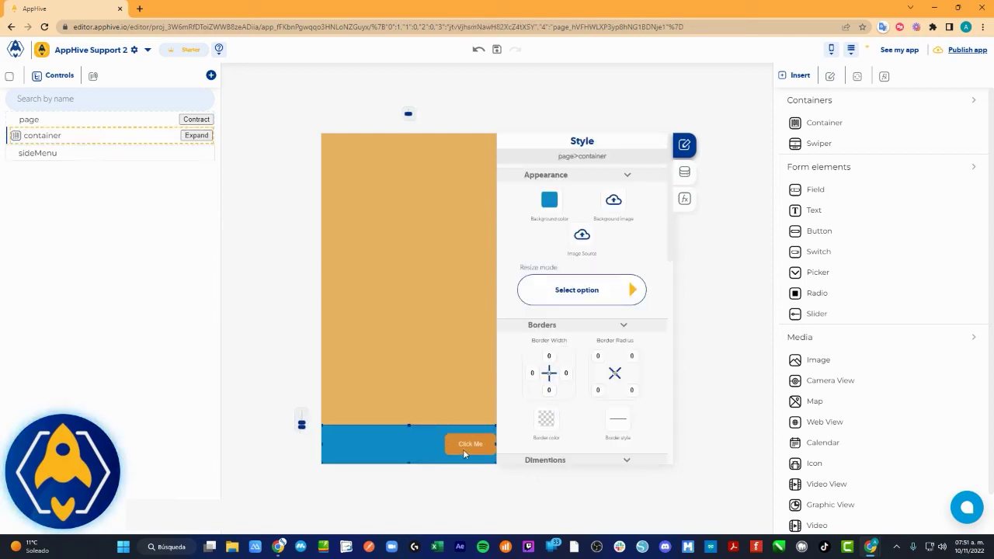
# Step: Unlink the button's outer margin sides and set only the right outer margin to 15 px
pyautogui.click(488, 455)
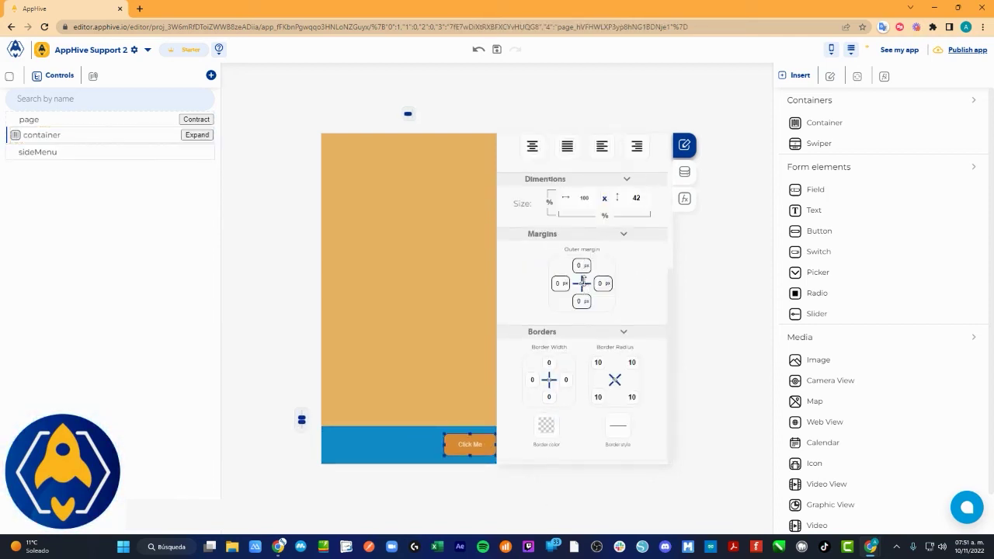
pyautogui.click(584, 284)
pyautogui.click(601, 283)
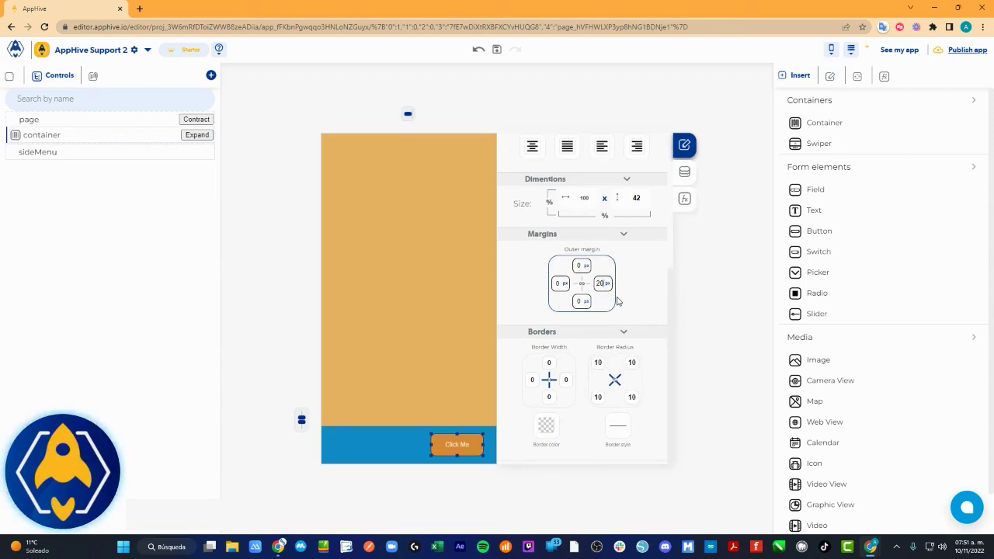
pyautogui.press('BackSpace')
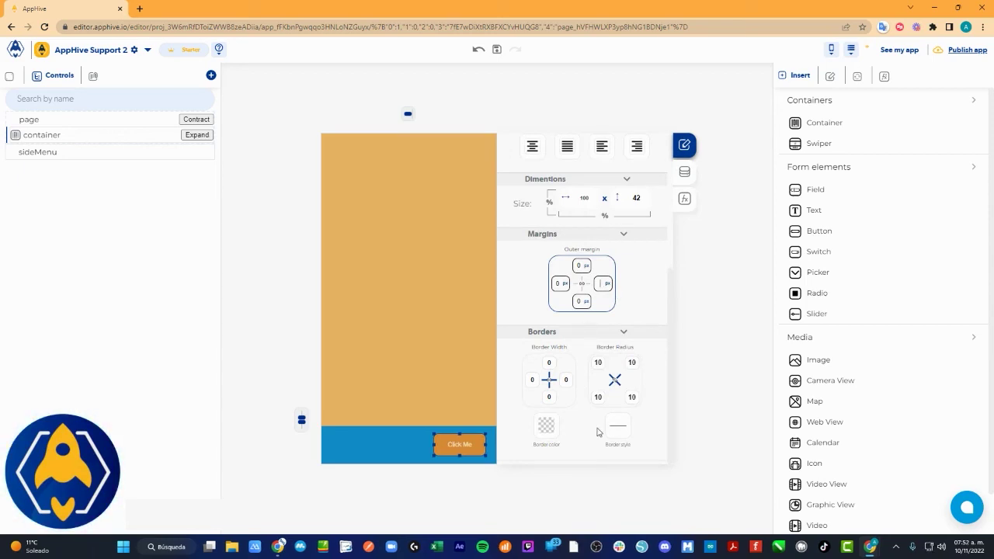
# Step: Make the bottom container's background transparent and deselect it
pyautogui.click(437, 432)
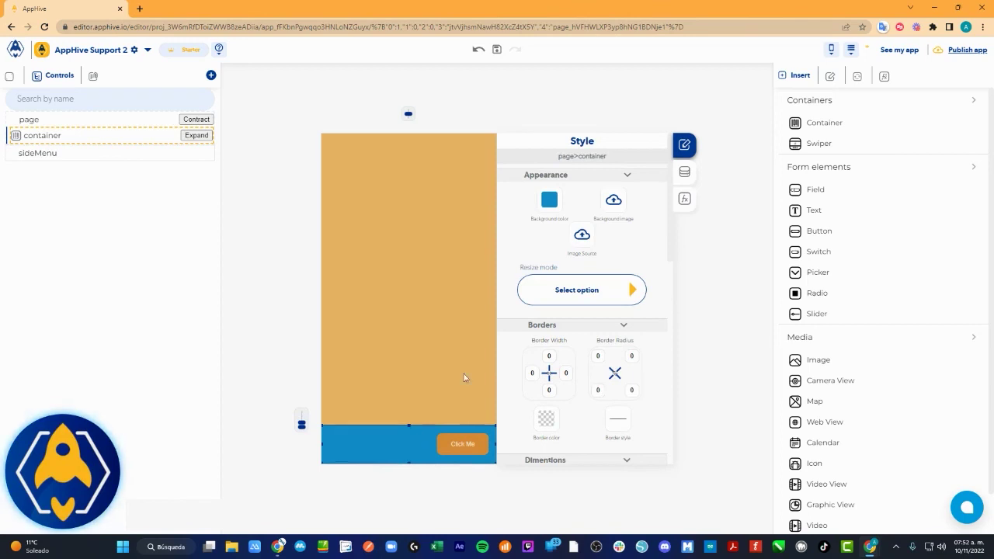
pyautogui.click(550, 200)
pyautogui.click(507, 234)
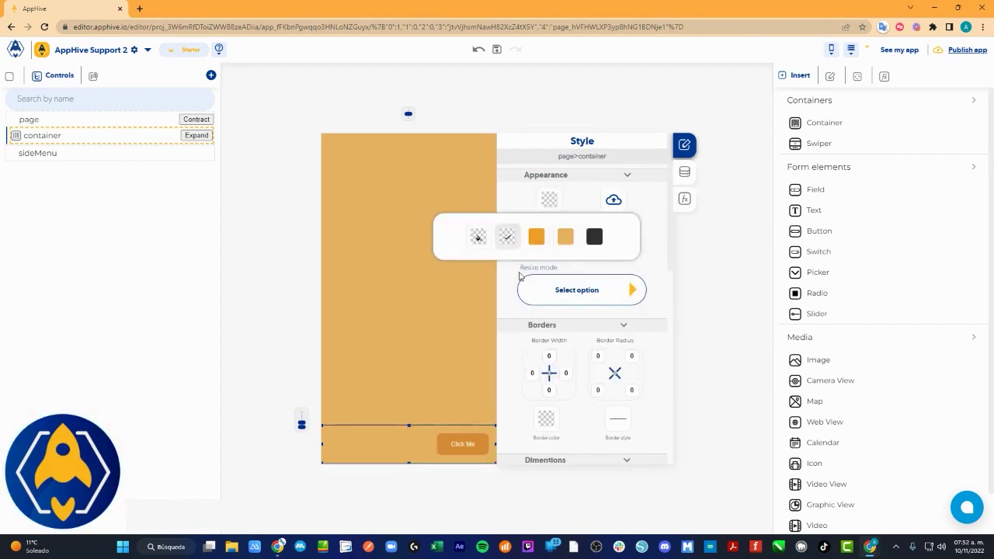
pyautogui.click(408, 485)
pyautogui.click(406, 371)
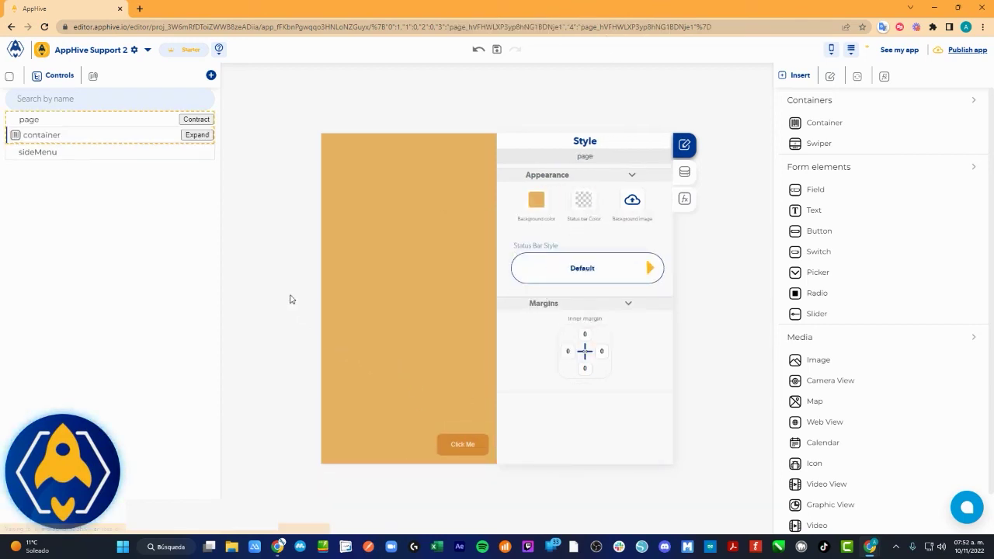
# Step: Change the button's label to "Siguiente" and deselect it
pyautogui.doubleClick(458, 444)
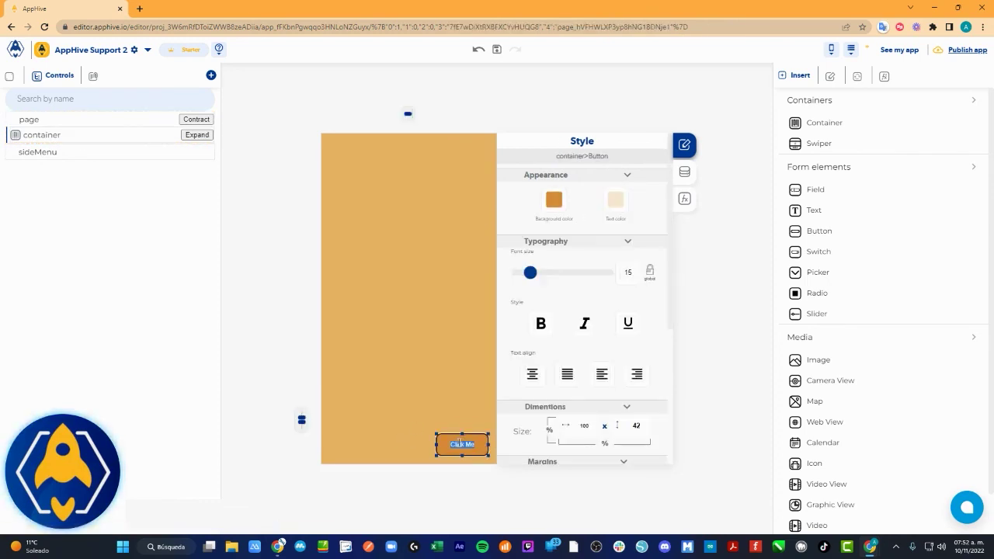
pyautogui.write('Siguiente')
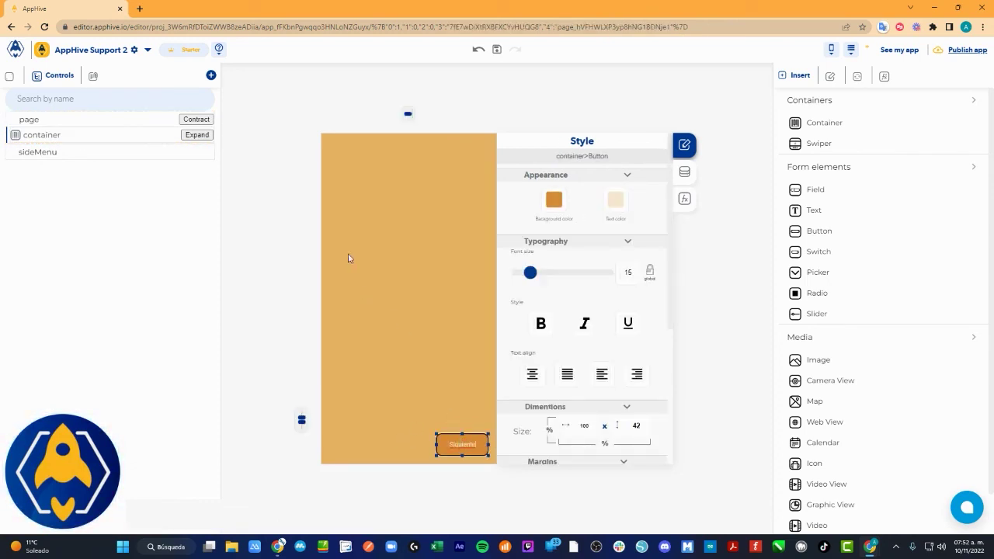
pyautogui.click(274, 282)
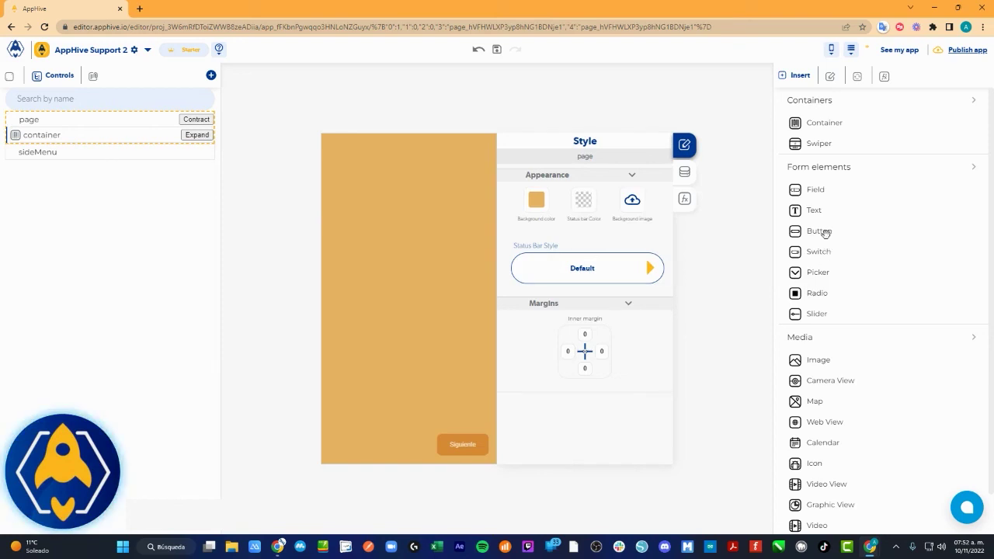
# Step: Try adding a second Button beside the Siguiente button, switching the container's layout direction to leftward and back to downward
pyautogui.moveTo(821, 225); pyautogui.dragTo(402, 449)
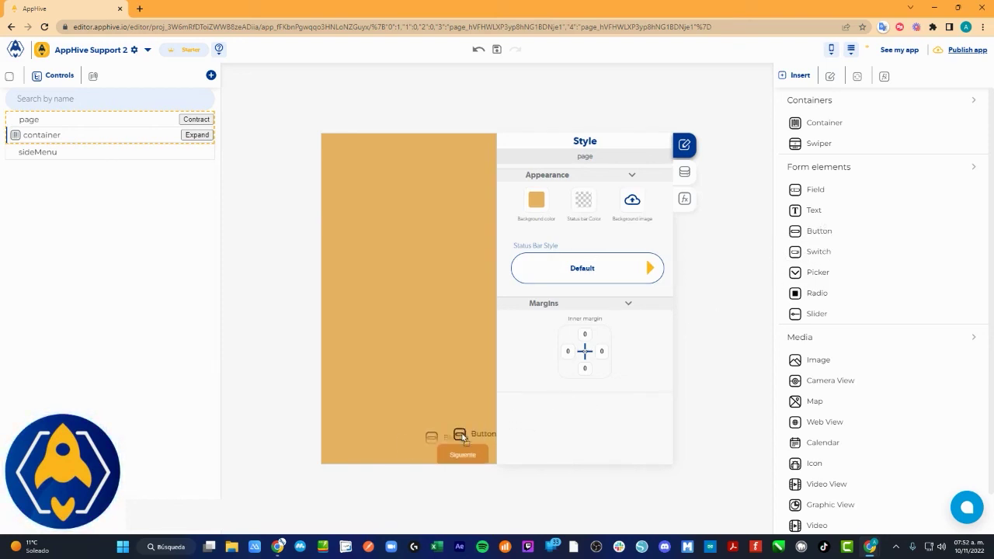
pyautogui.click(389, 450)
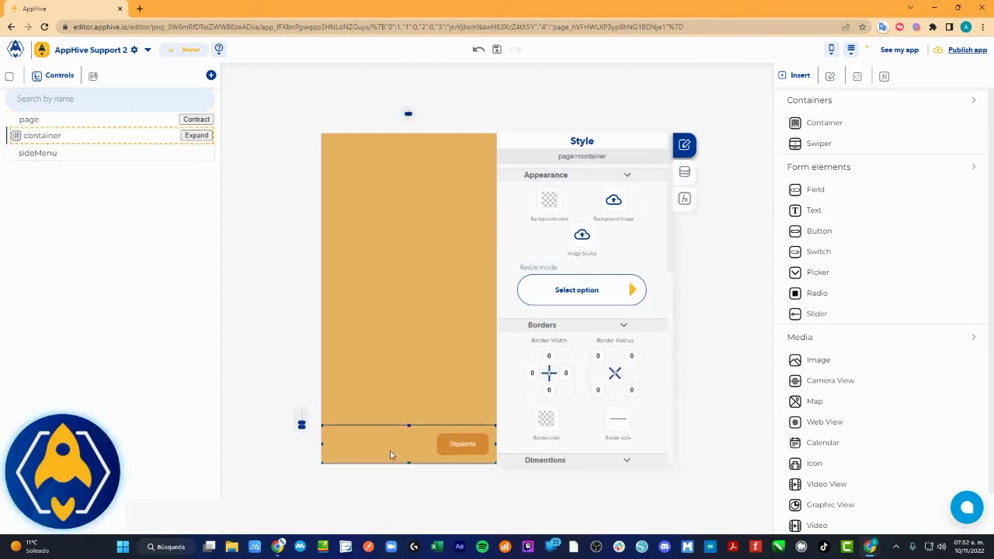
pyautogui.scroll(-5, 657, 359)
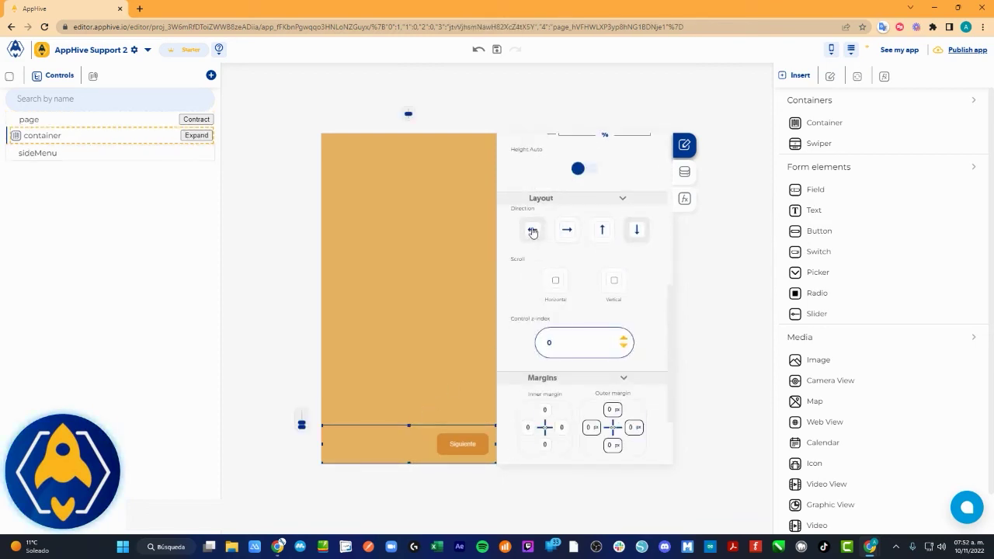
pyautogui.click(532, 230)
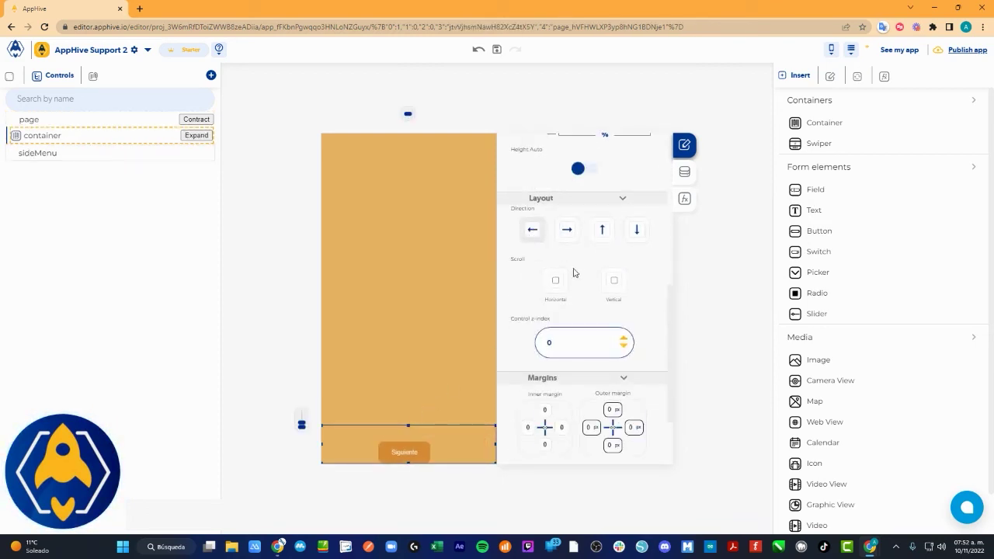
pyautogui.click(635, 231)
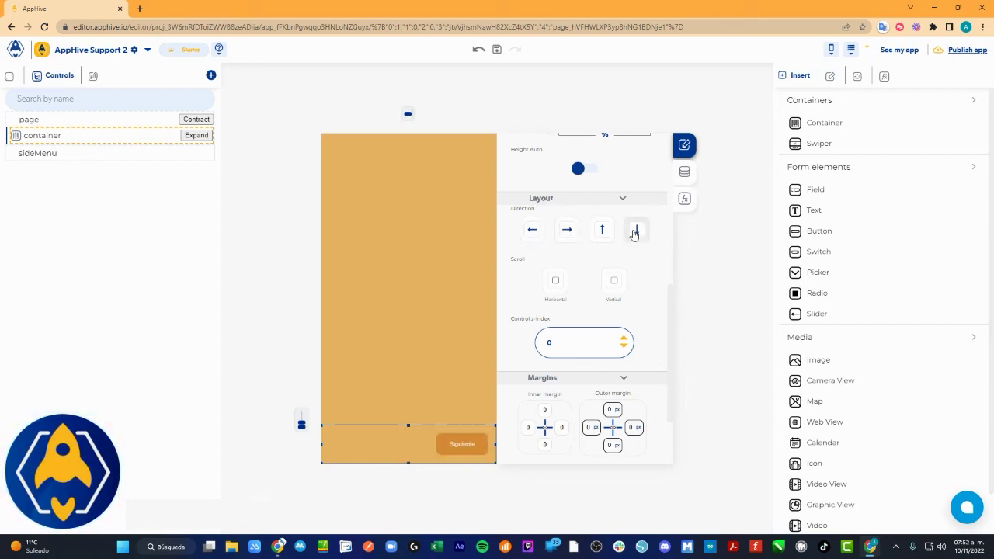
pyautogui.scroll(4, 544, 317)
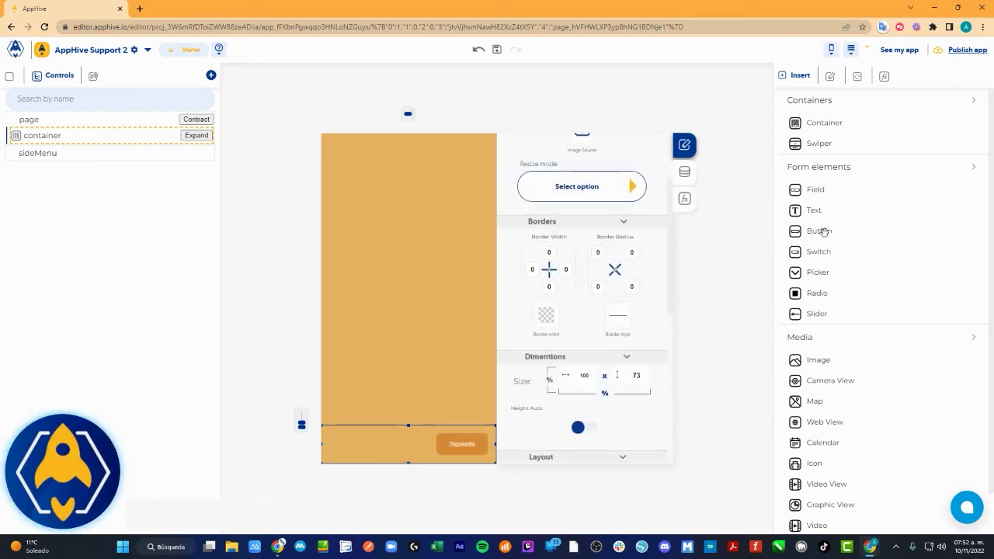
pyautogui.moveTo(819, 231); pyautogui.dragTo(750, 377)
# Step: Set the Siguiente button's right outer margin to 0 px and center it horizontally in its container
pyautogui.click(479, 439)
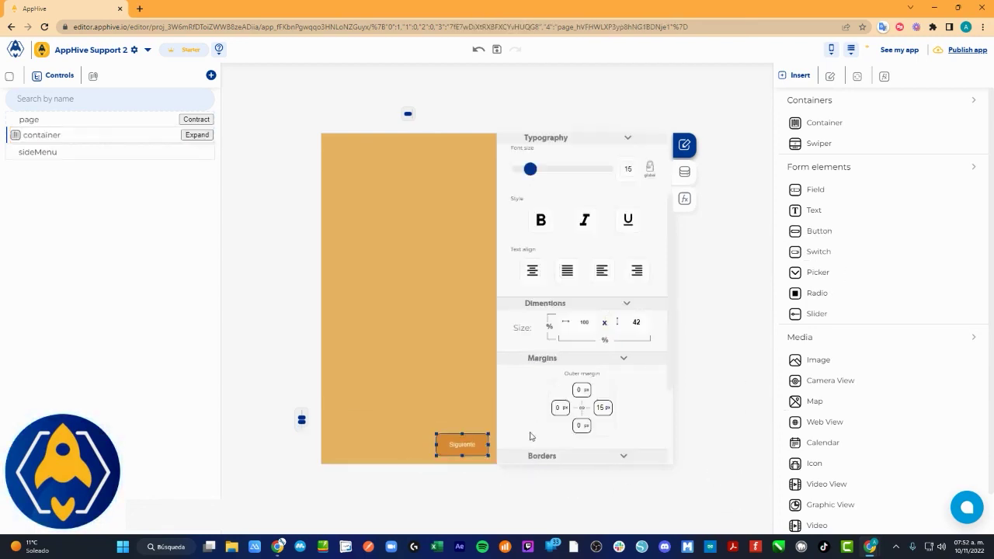
pyautogui.click(603, 408)
pyautogui.click(511, 262)
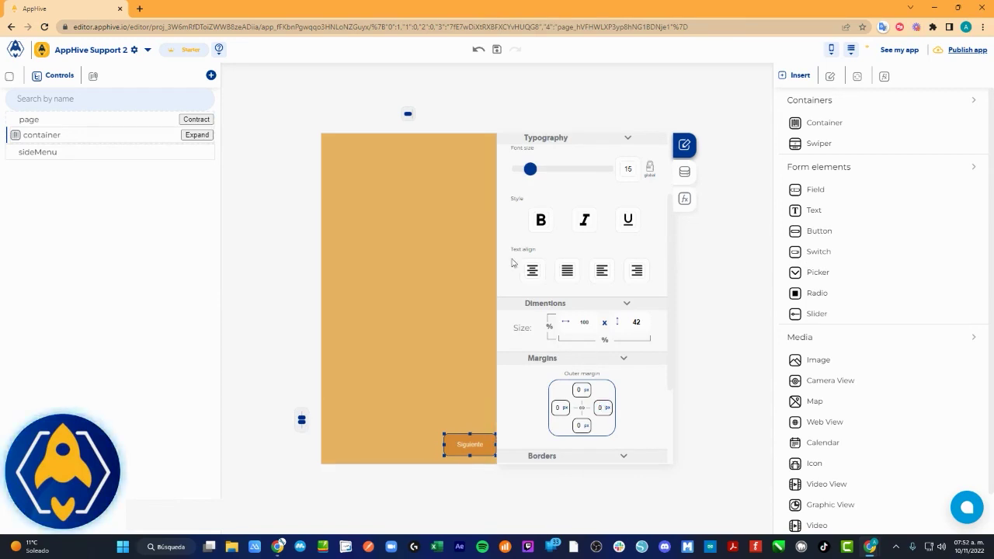
pyautogui.click(399, 114)
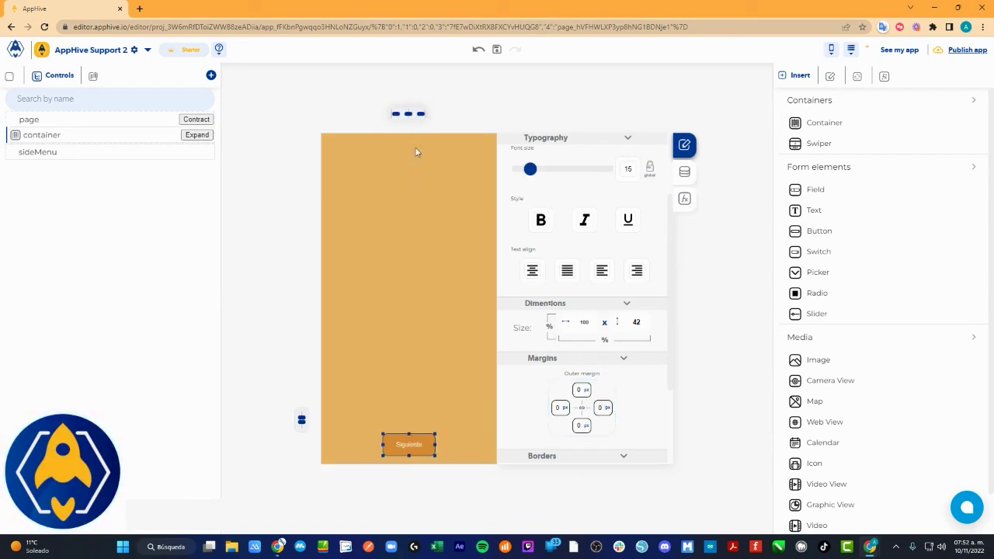
# Step: Split the bottom container's layout into three columns with the percentages 33,34,33
pyautogui.click(474, 448)
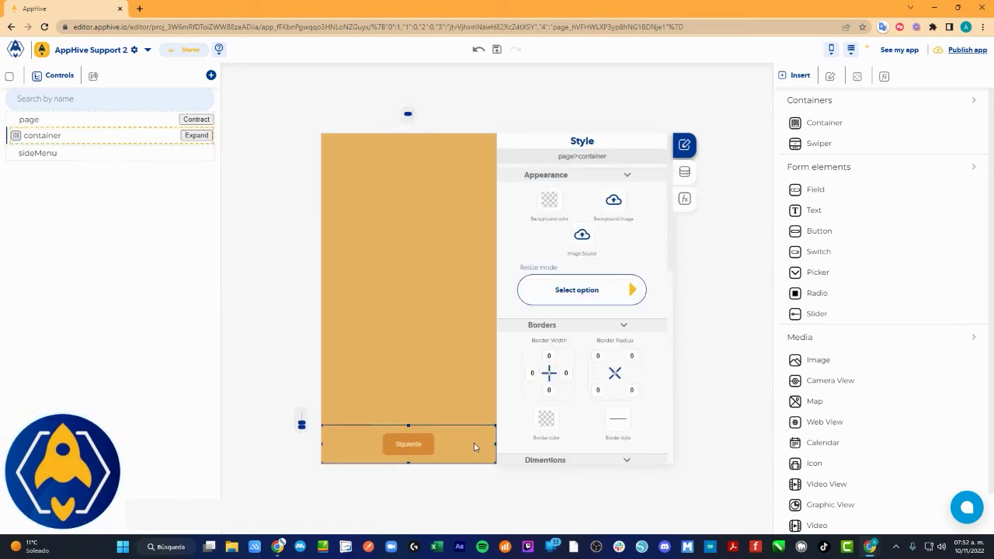
pyautogui.click(684, 171)
pyautogui.scroll(-2, 590, 365)
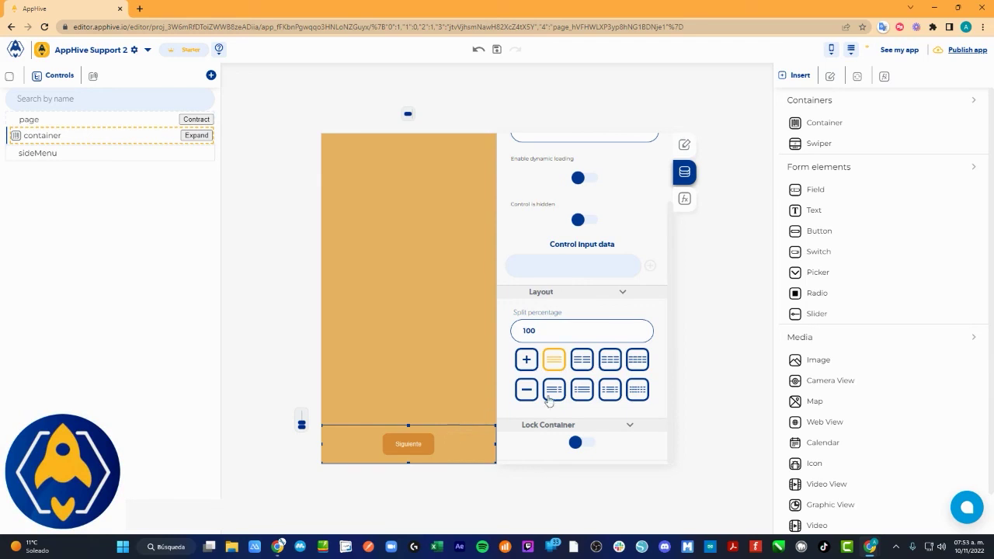
pyautogui.click(610, 365)
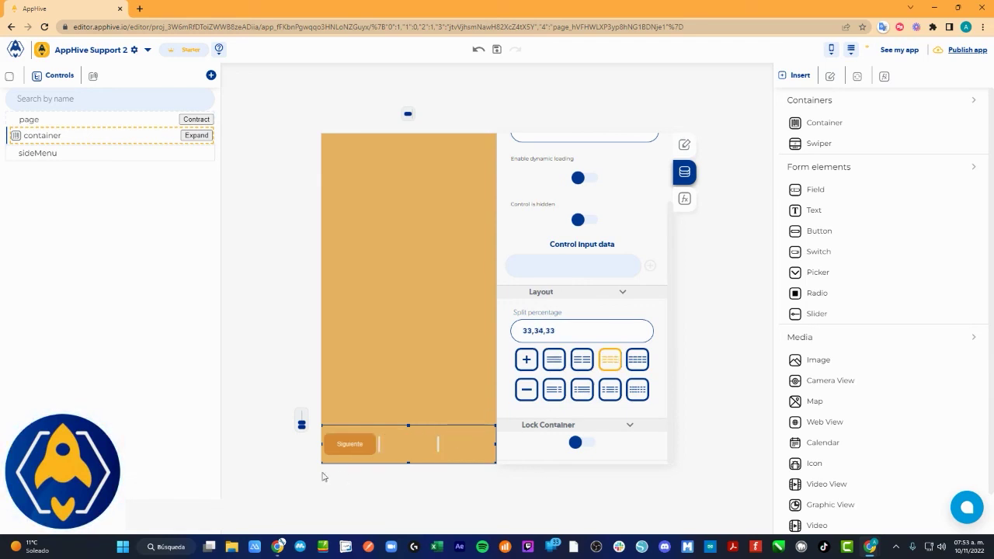
# Step: Move the Siguiente button into the third column of the bottom container and reselect the container
pyautogui.moveTo(350, 444); pyautogui.dragTo(467, 444)
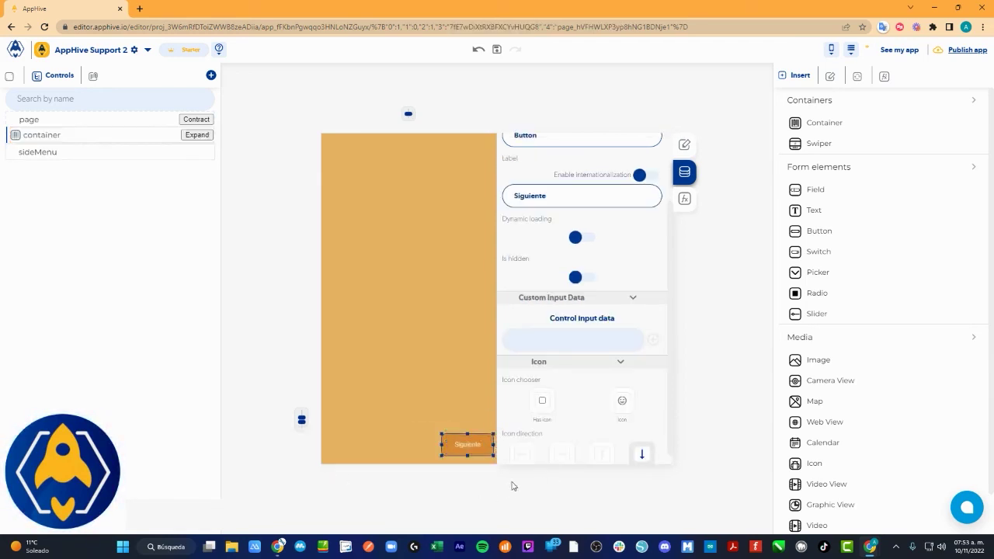
pyautogui.click(390, 448)
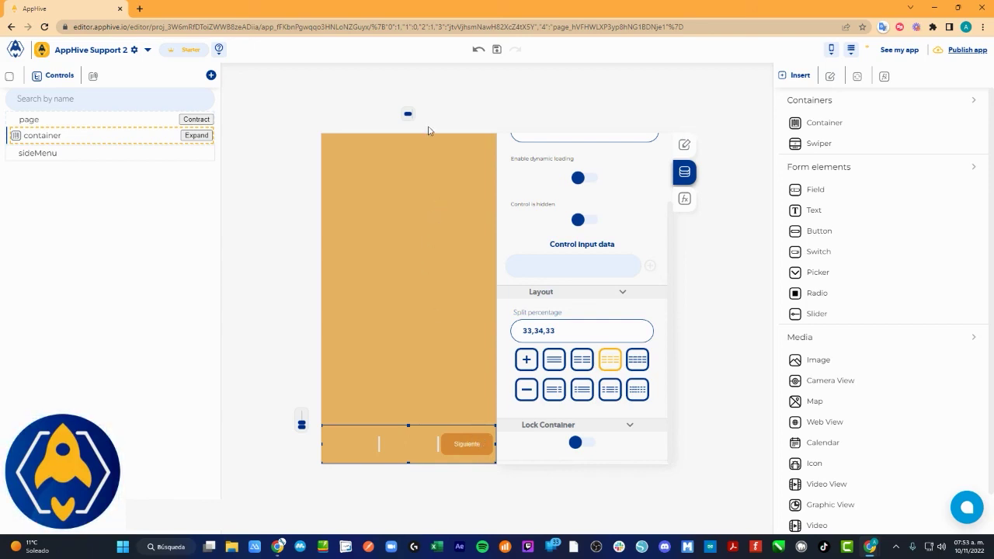
pyautogui.click(470, 443)
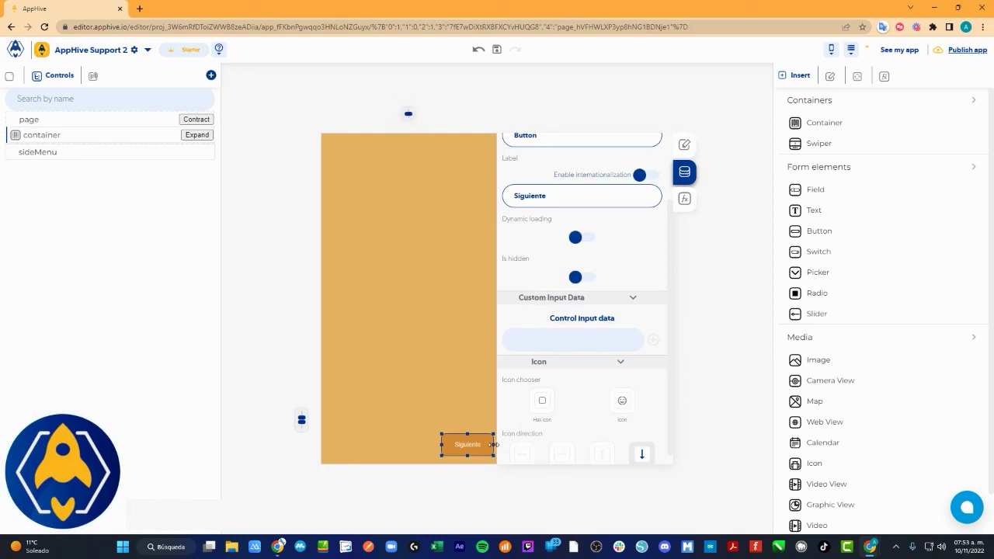
pyautogui.click(414, 428)
pyautogui.click(412, 446)
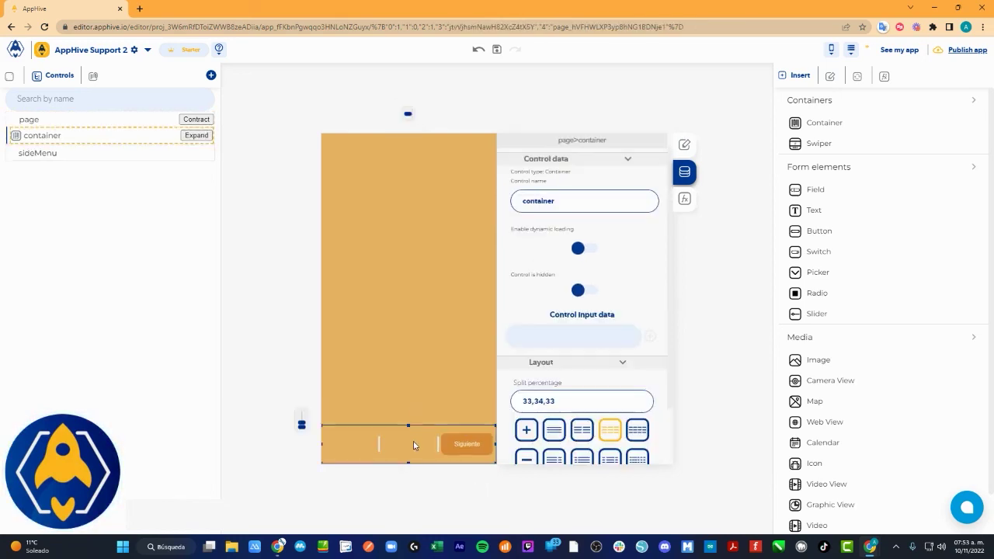
# Step: Narrow the Siguiente button slightly within the third column
pyautogui.click(482, 448)
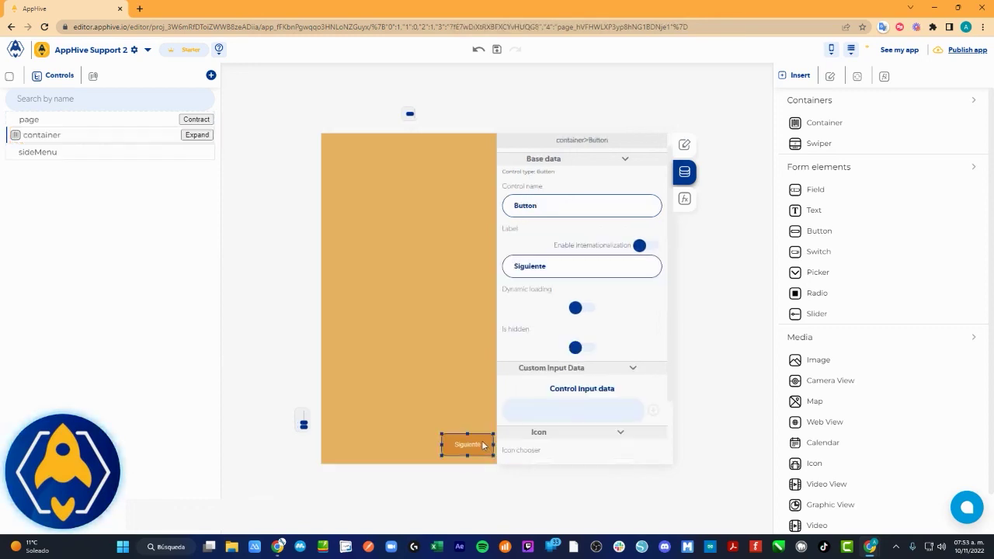
pyautogui.moveTo(492, 444); pyautogui.dragTo(483, 442)
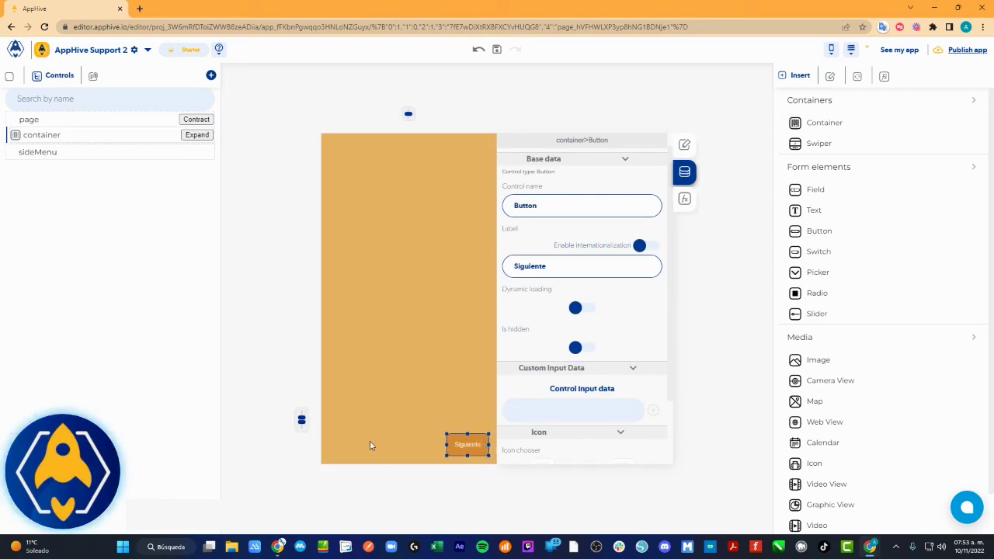
pyautogui.click(370, 441)
# Step: Try aligning the Siguiente button to the right of its column and return it to the center
pyautogui.click(470, 442)
pyautogui.click(422, 117)
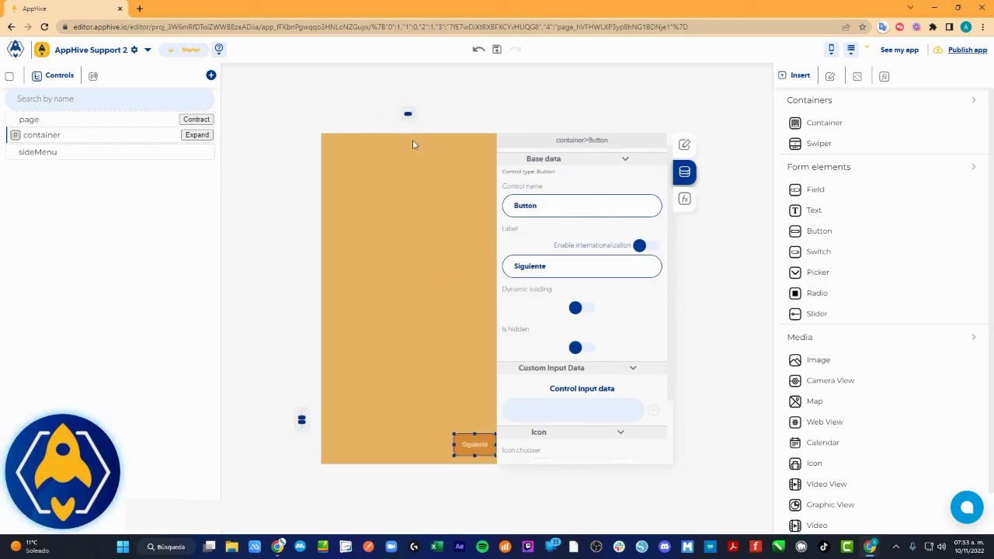
pyautogui.click(394, 114)
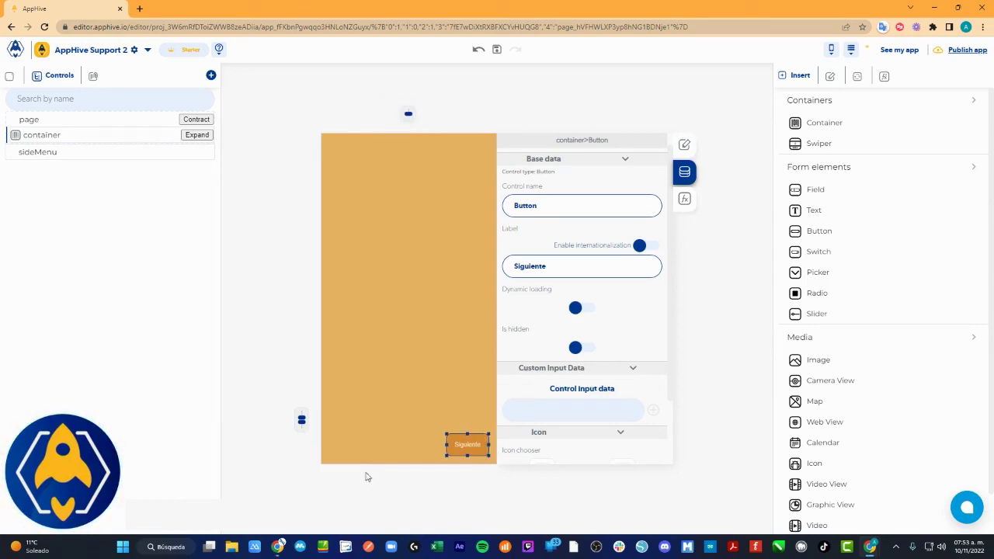
# Step: Add a Switch to the middle column of the bottom container and expand the container in the control tree
pyautogui.click(398, 463)
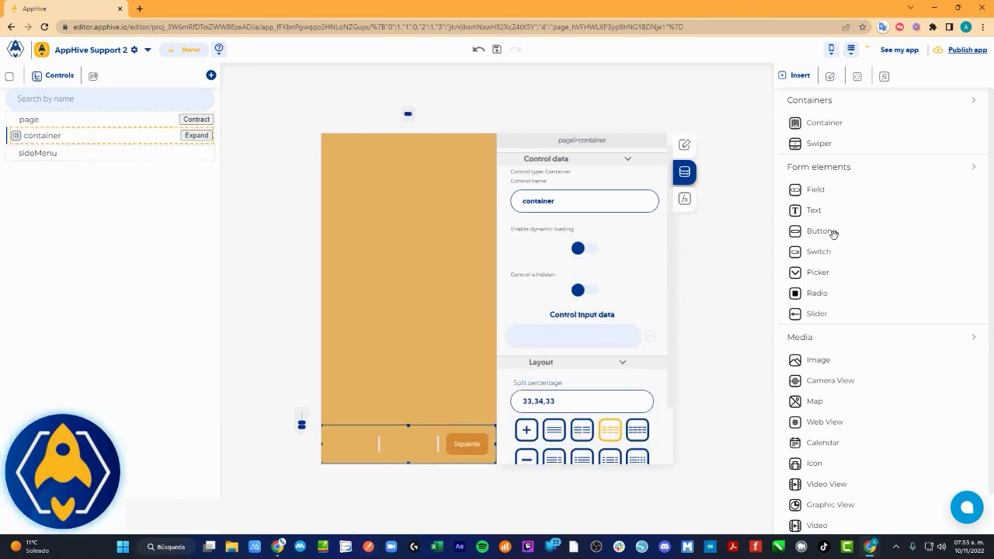
pyautogui.moveTo(827, 247); pyautogui.dragTo(435, 444)
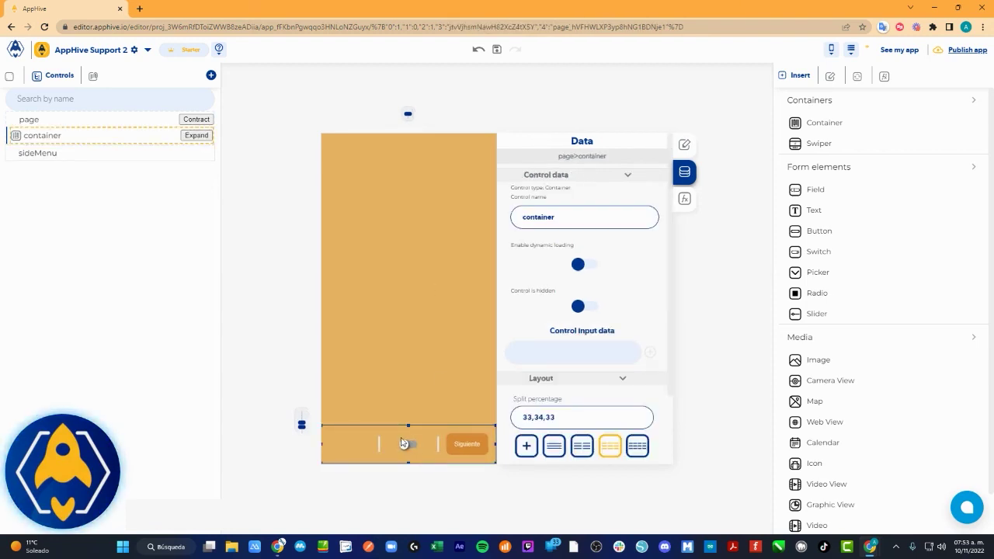
pyautogui.click(196, 135)
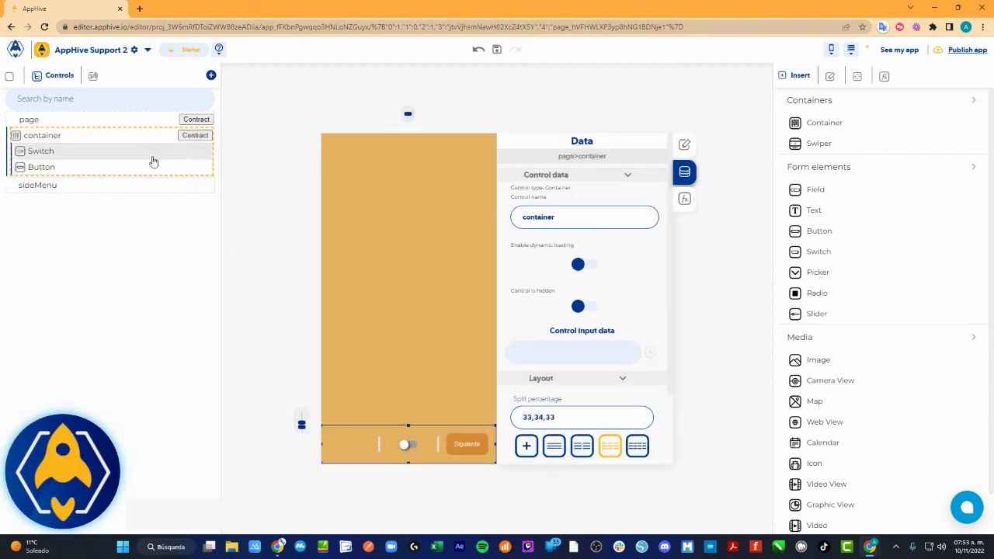
# Step: Select the Switch in the control tree and align it to the left of its middle column
pyautogui.click(154, 155)
pyautogui.click(161, 176)
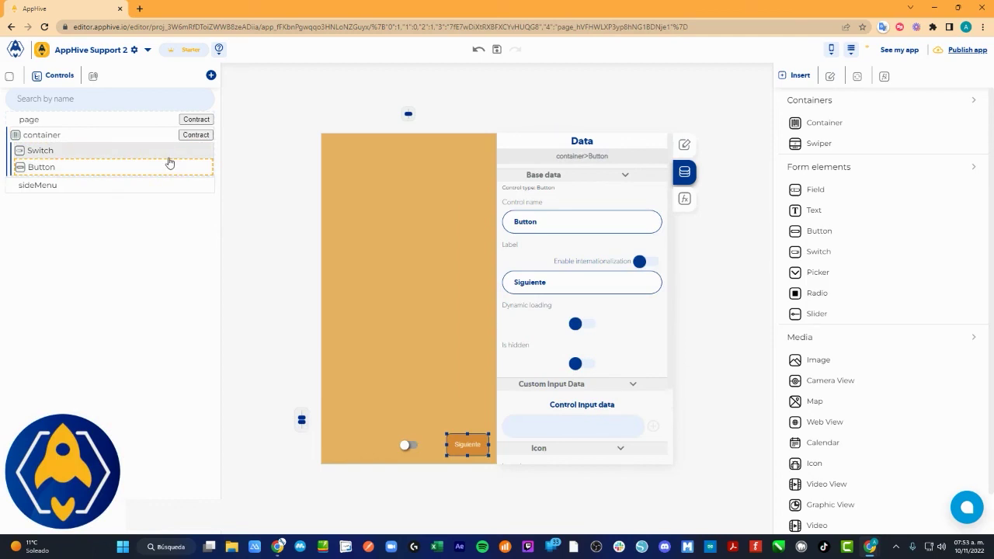
pyautogui.click(172, 176)
pyautogui.click(169, 167)
pyautogui.click(166, 157)
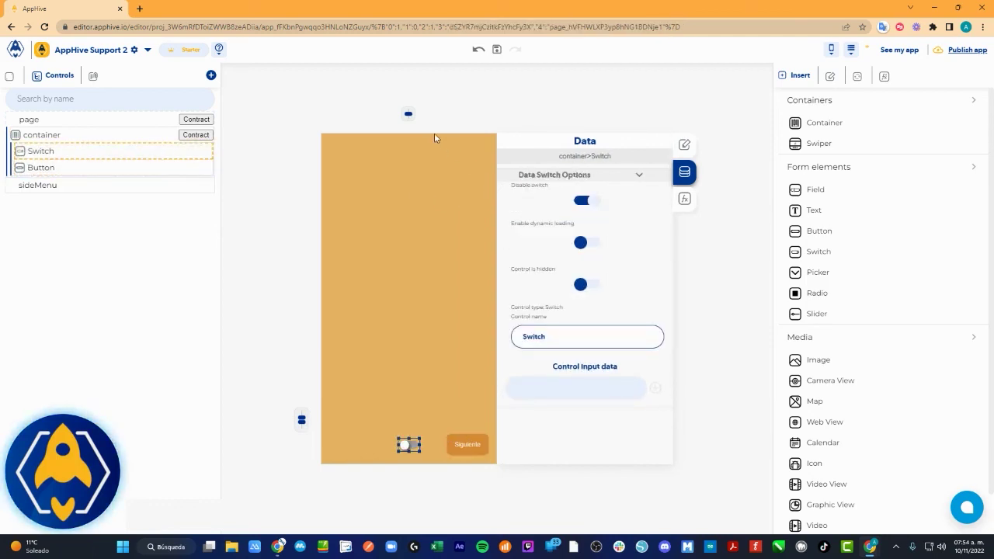
pyautogui.click(398, 115)
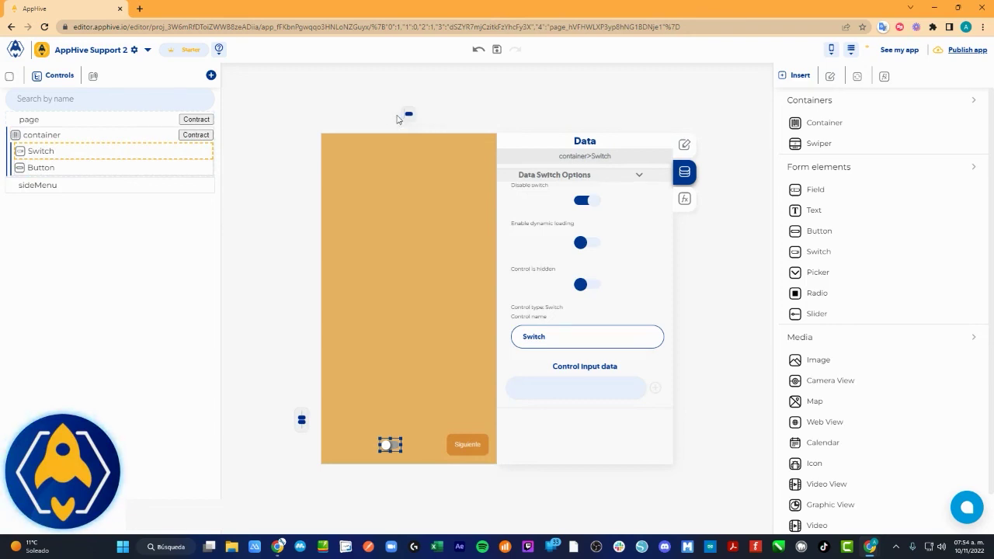
# Step: Inspect how the Siguiente button and the Switch sit within the bottom container's three columns
pyautogui.click(481, 444)
pyautogui.moveTo(408, 118)
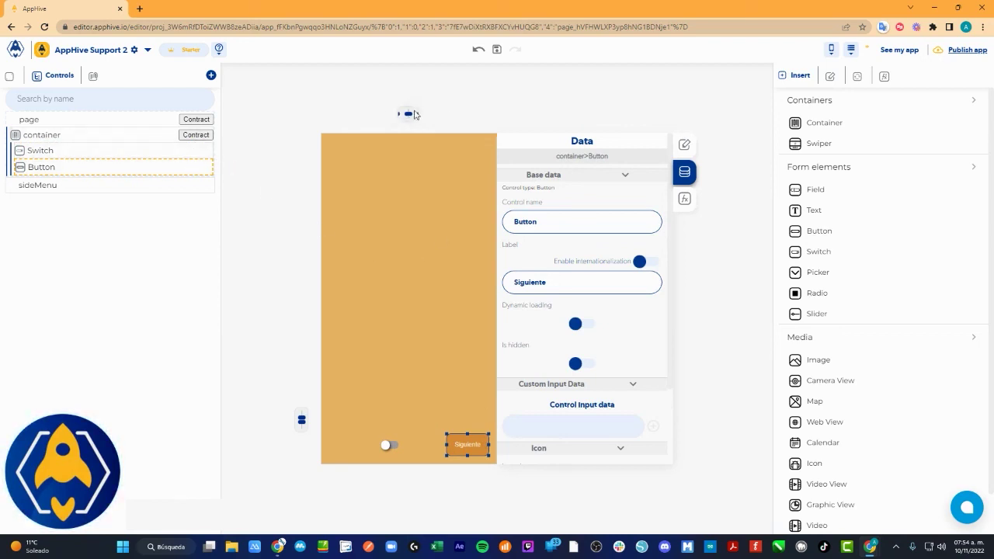
pyautogui.click(404, 446)
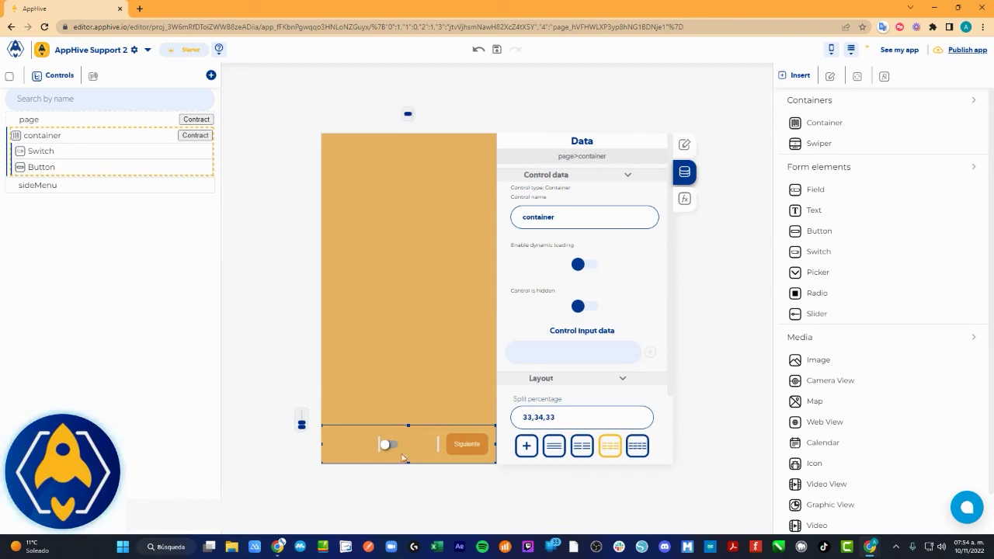
pyautogui.click(384, 444)
pyautogui.click(417, 449)
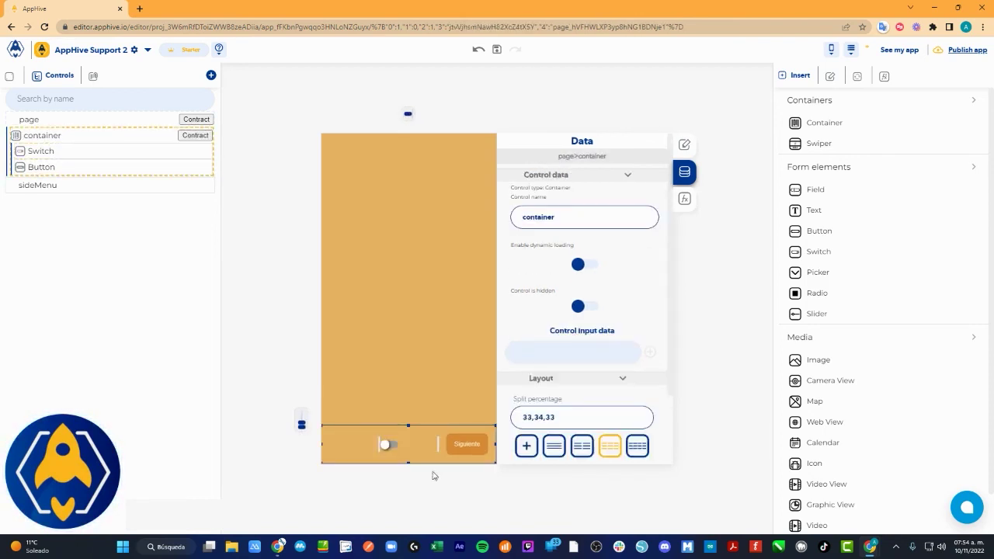